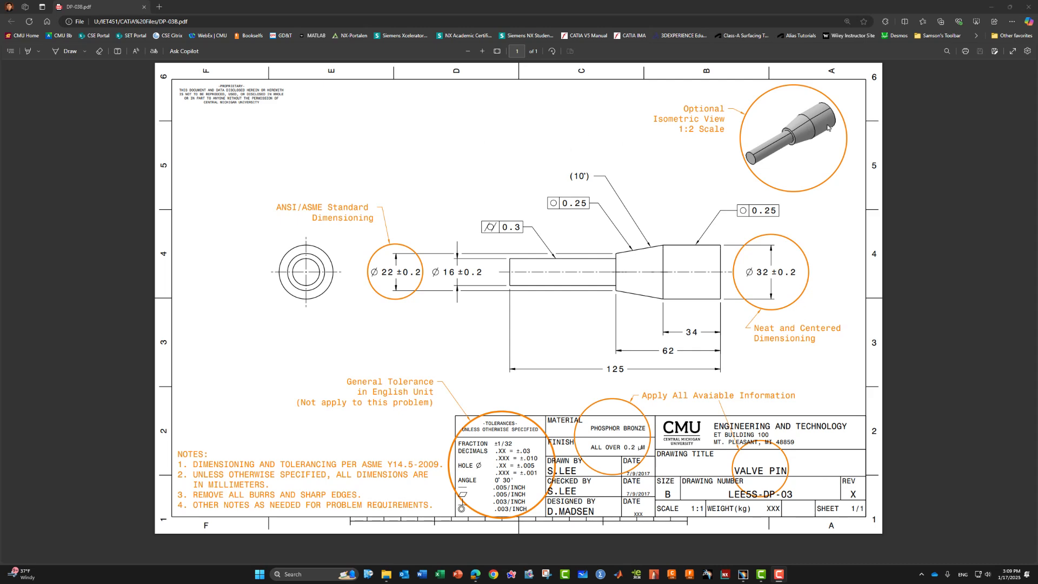
# Delete the Template C sheet so the drawing keeps only Template B
pyautogui.click(991, 7)
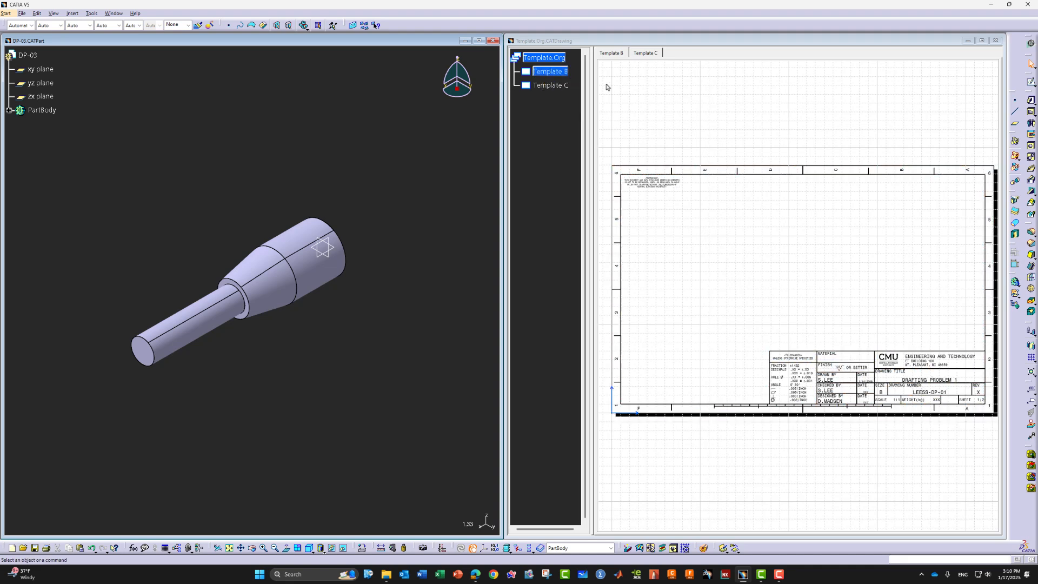
pyautogui.rightClick(556, 87)
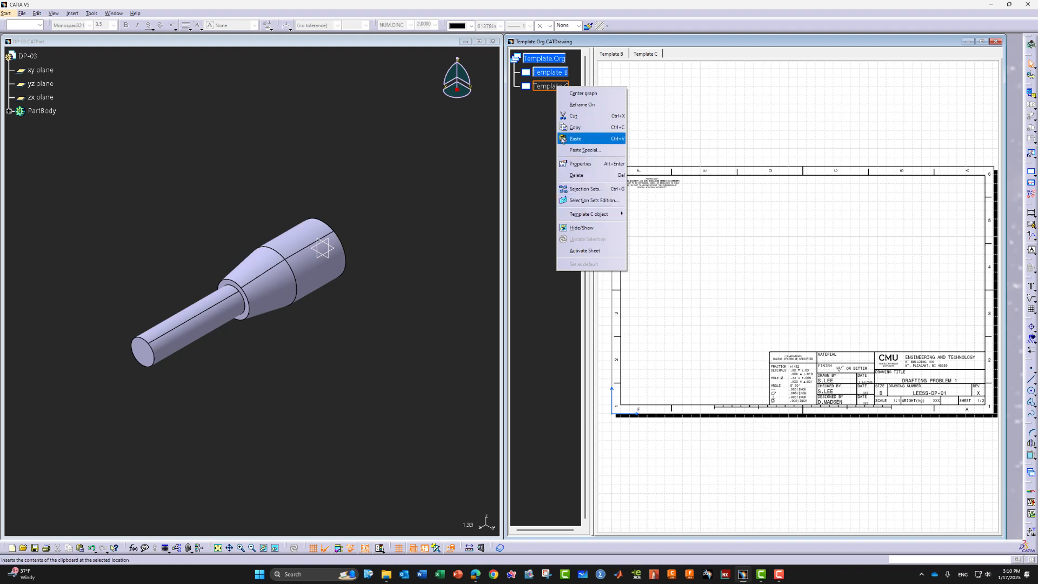
pyautogui.click(575, 139)
pyautogui.rightClick(550, 87)
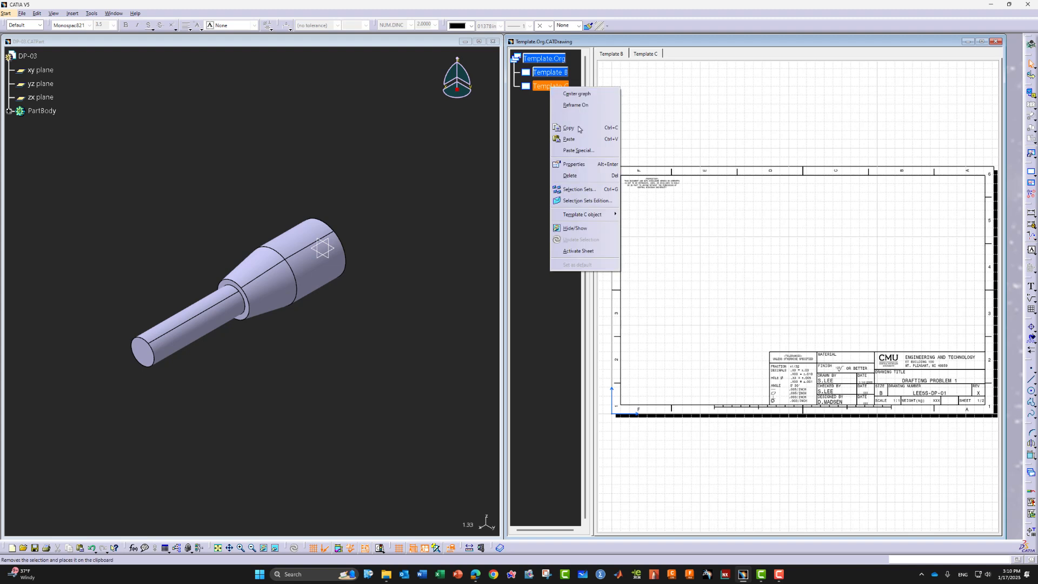
pyautogui.click(572, 175)
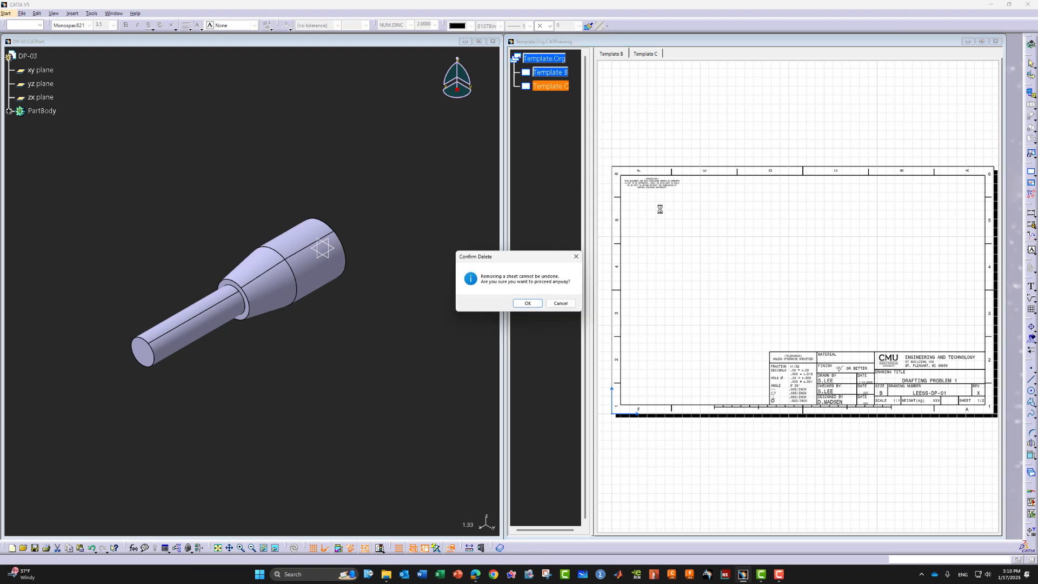
pyautogui.click(528, 304)
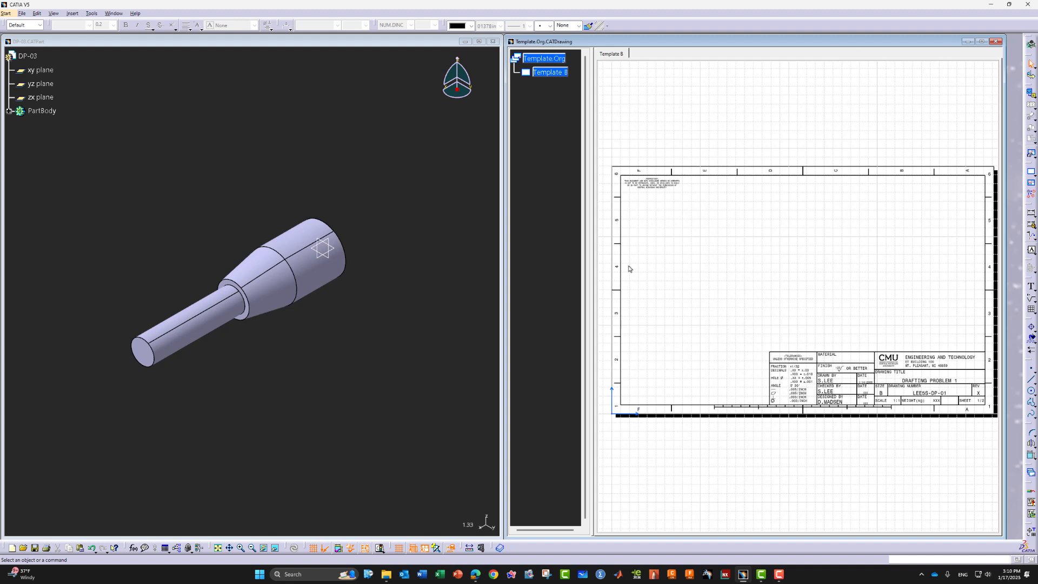
# Create a front view from the shaft's end face and place it on the sheet
pyautogui.click(76, 15)
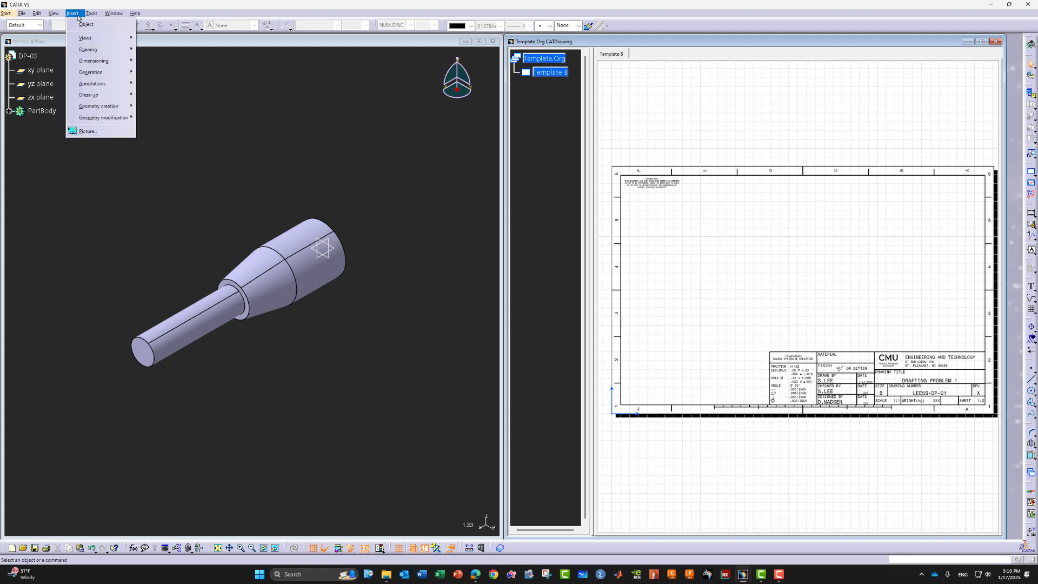
pyautogui.moveTo(95, 42)
pyautogui.moveTo(150, 41)
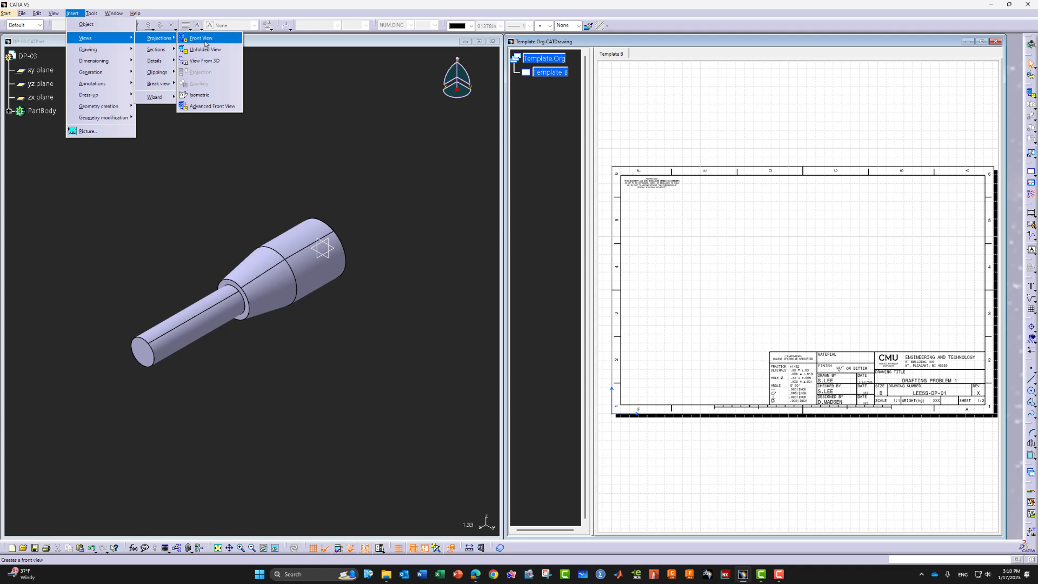
pyautogui.click(202, 40)
pyautogui.click(144, 359)
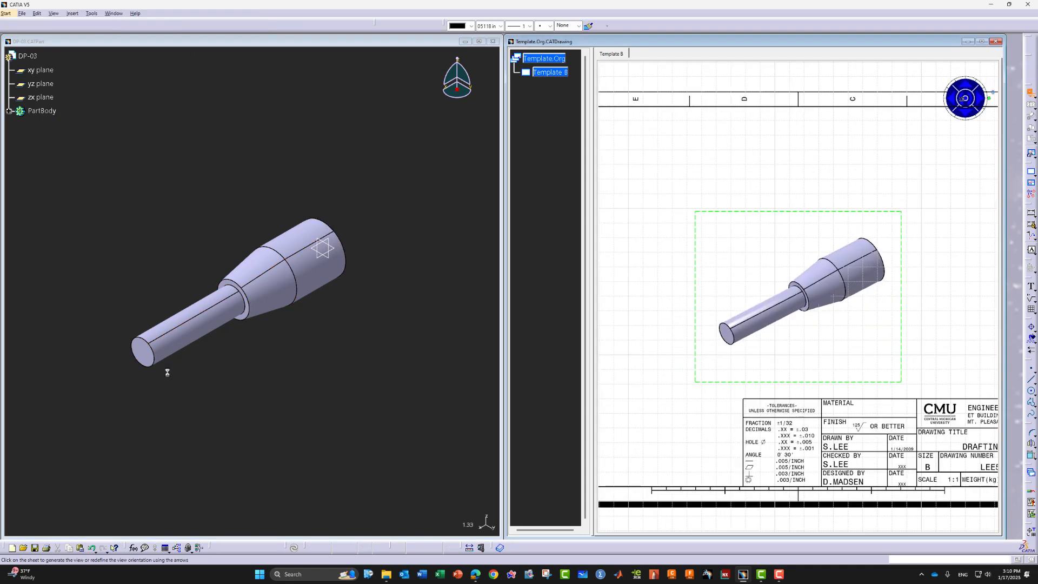
pyautogui.click(730, 336)
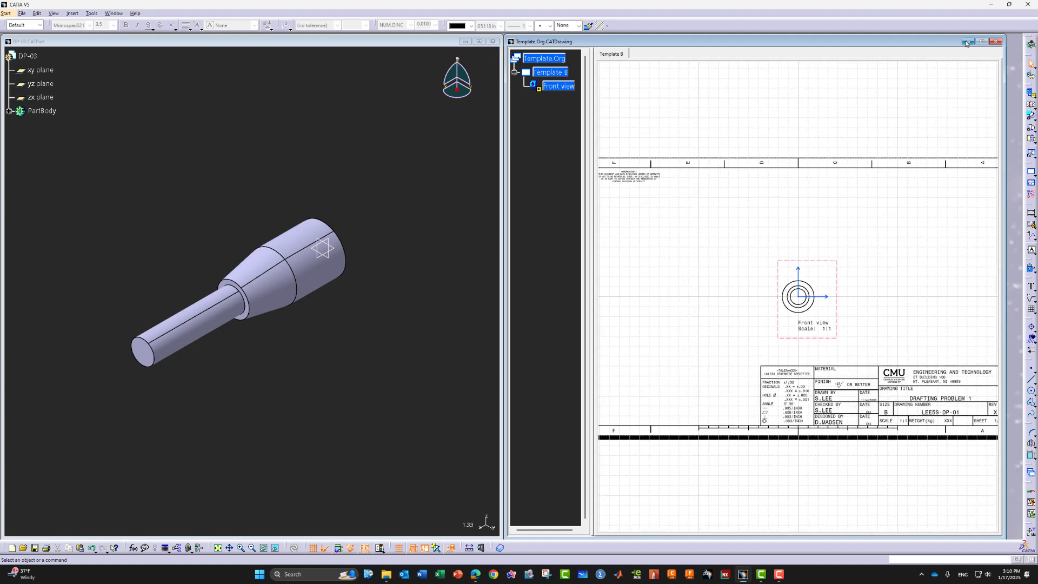
# Move the front view to the sheet's left and delete its title label
pyautogui.click(981, 42)
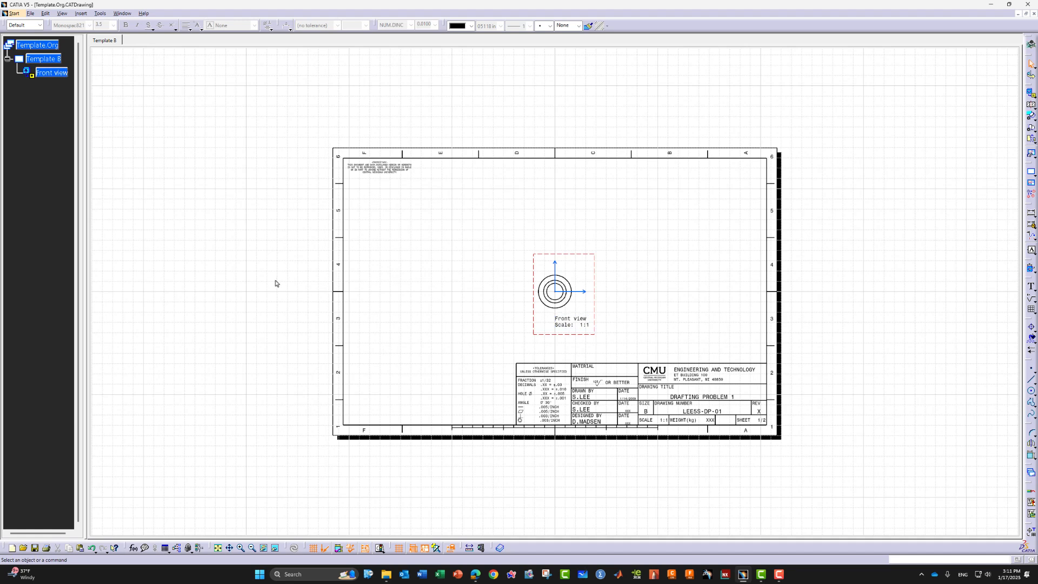
pyautogui.moveTo(261, 289); pyautogui.dragTo(264, 261, button='middle')
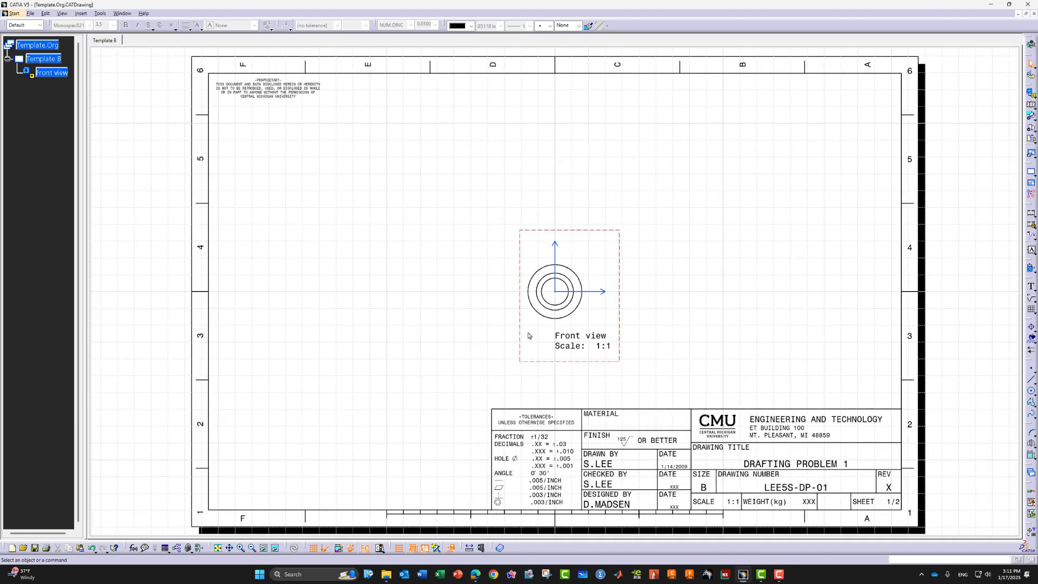
pyautogui.moveTo(518, 328); pyautogui.dragTo(293, 321)
pyautogui.click(341, 346)
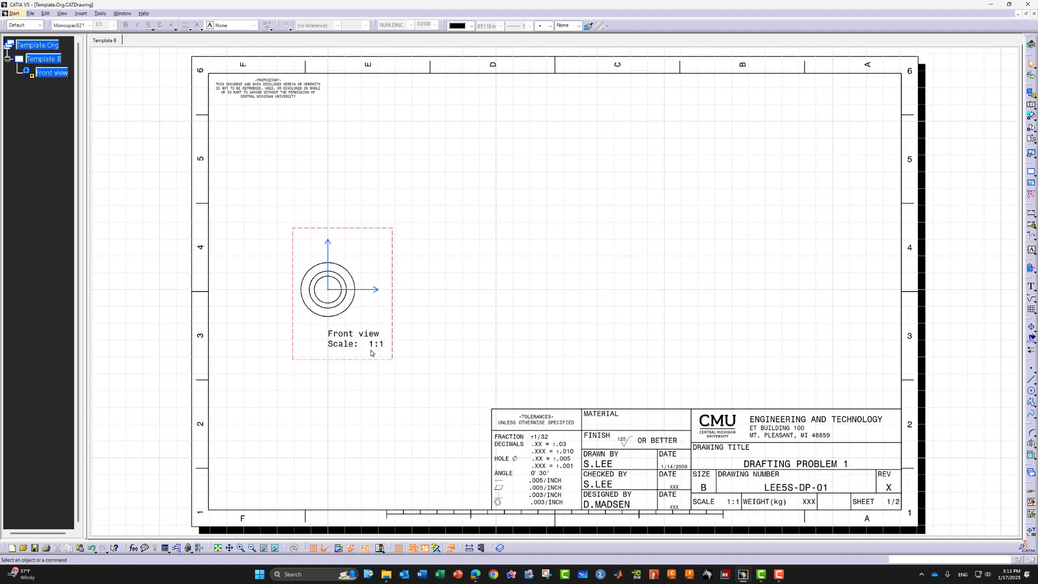
pyautogui.press('Delete')
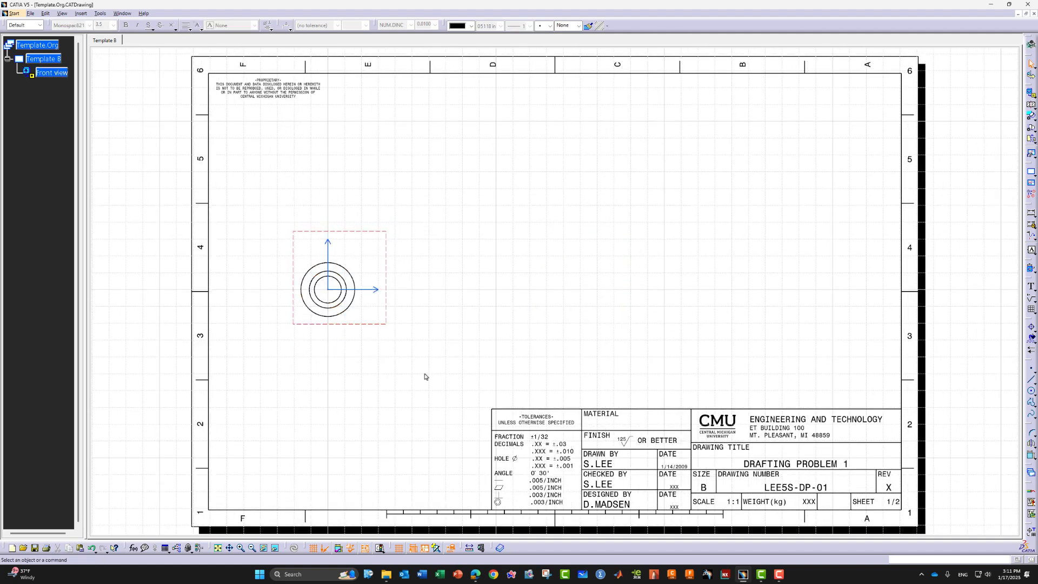
# Project a right view beside the front view and reposition both views
pyautogui.click(81, 13)
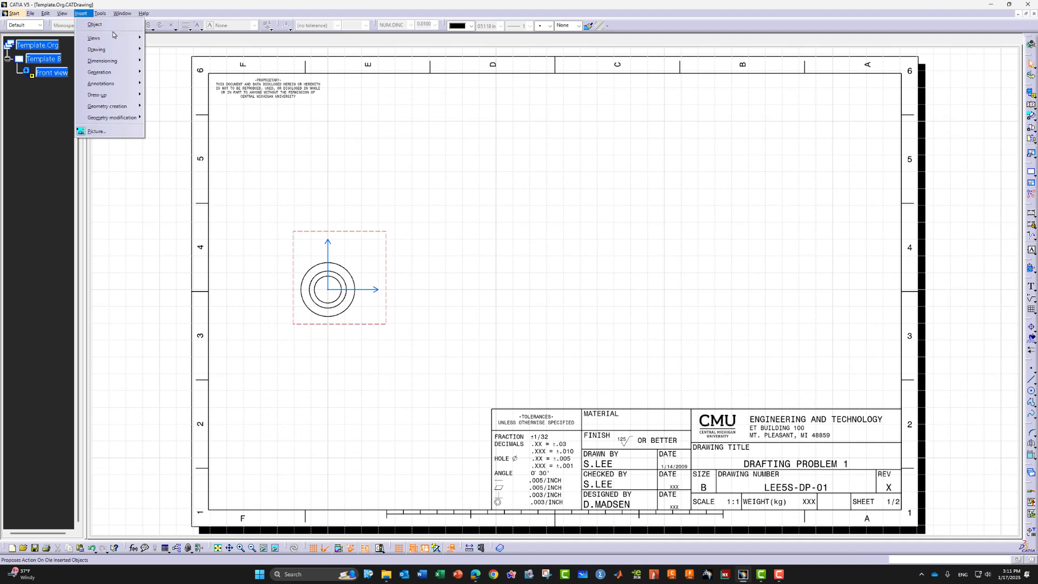
pyautogui.moveTo(138, 38)
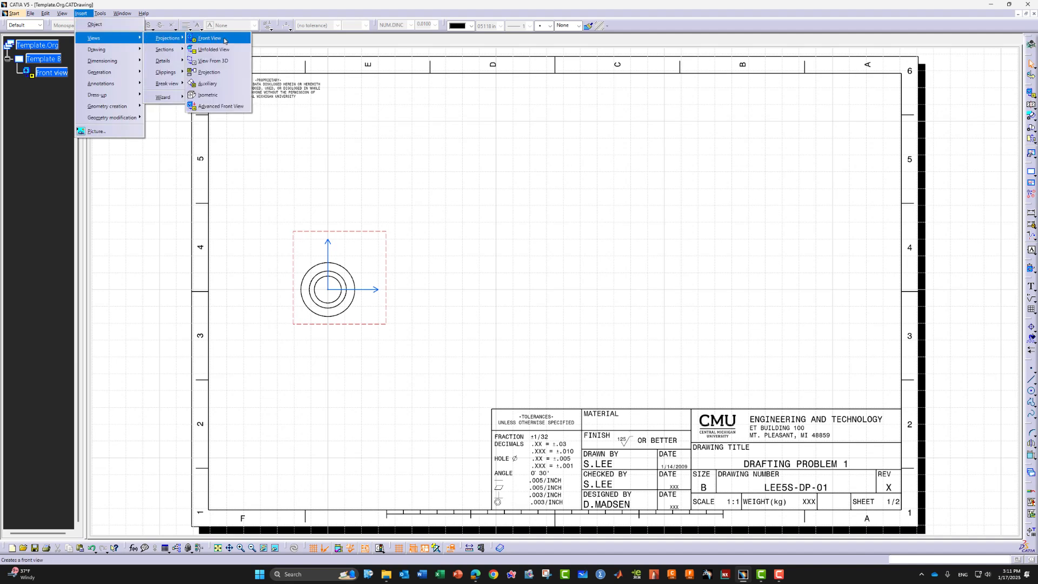
pyautogui.click(208, 72)
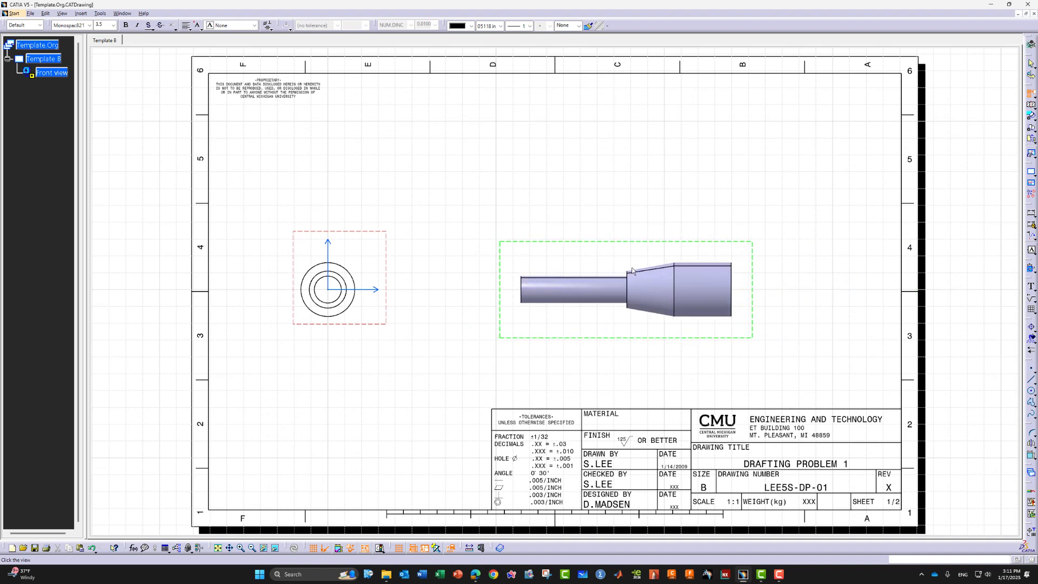
pyautogui.click(626, 268)
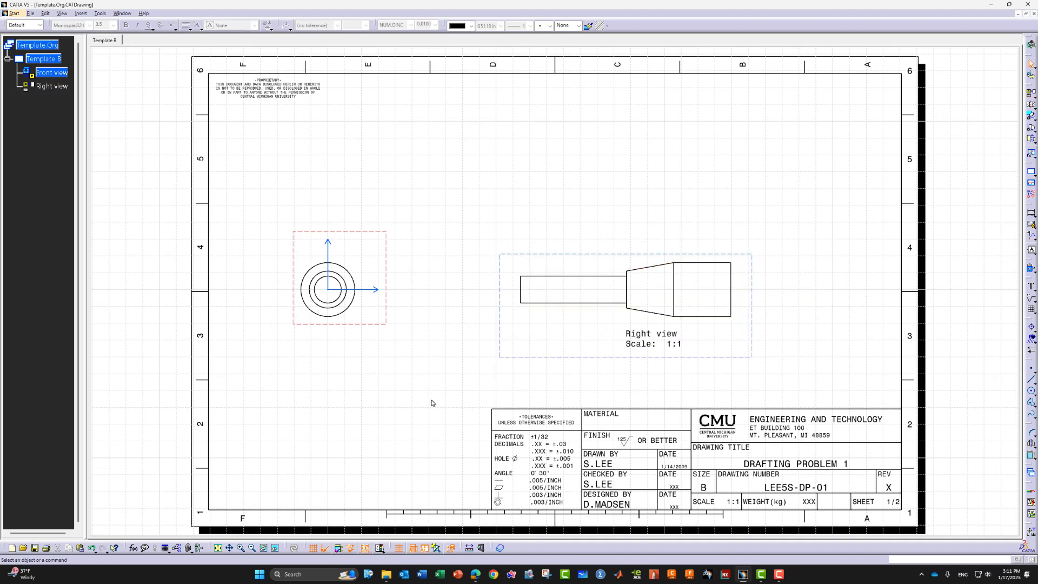
pyautogui.click(374, 232)
pyautogui.moveTo(374, 232); pyautogui.dragTo(384, 208)
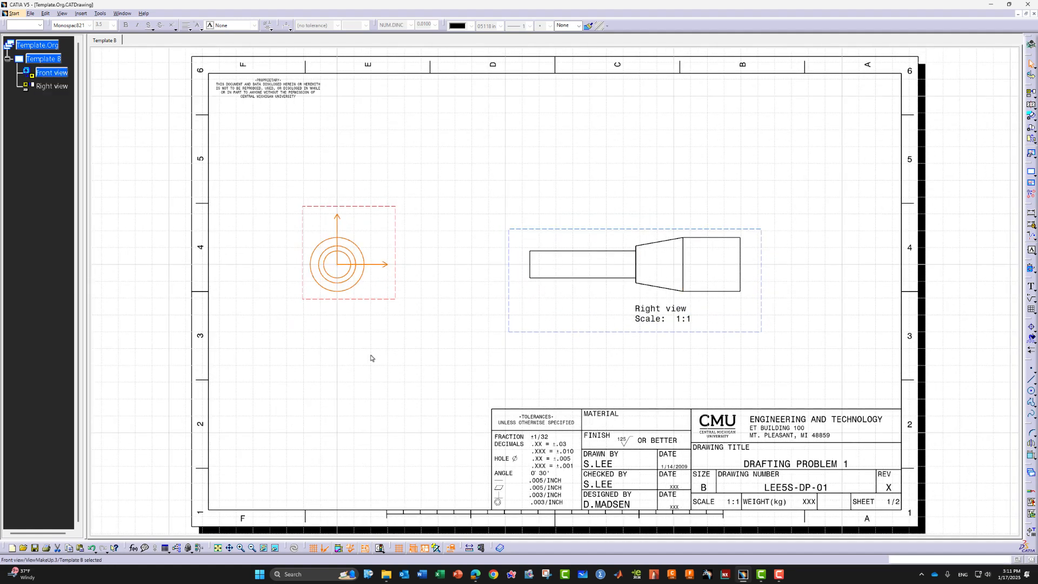
pyautogui.click(371, 358)
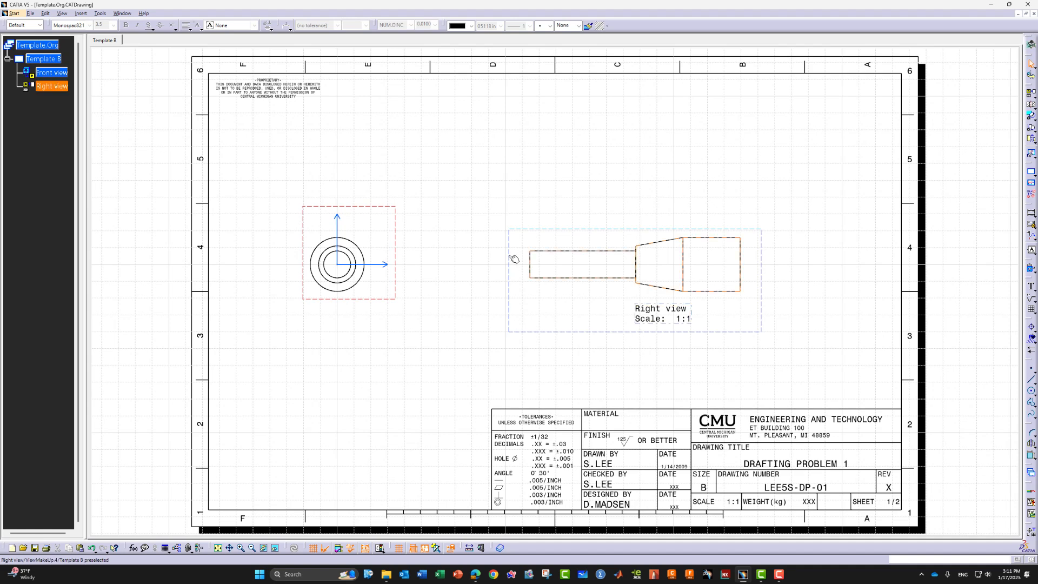
# Delete the right view's title label
pyautogui.doubleClick(505, 270)
pyautogui.click(463, 338)
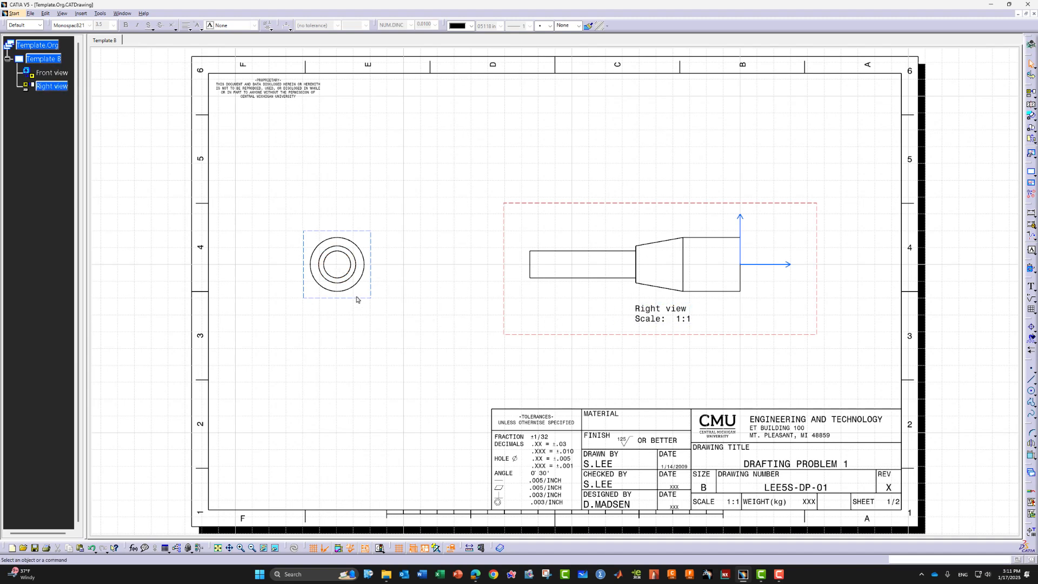
pyautogui.doubleClick(371, 236)
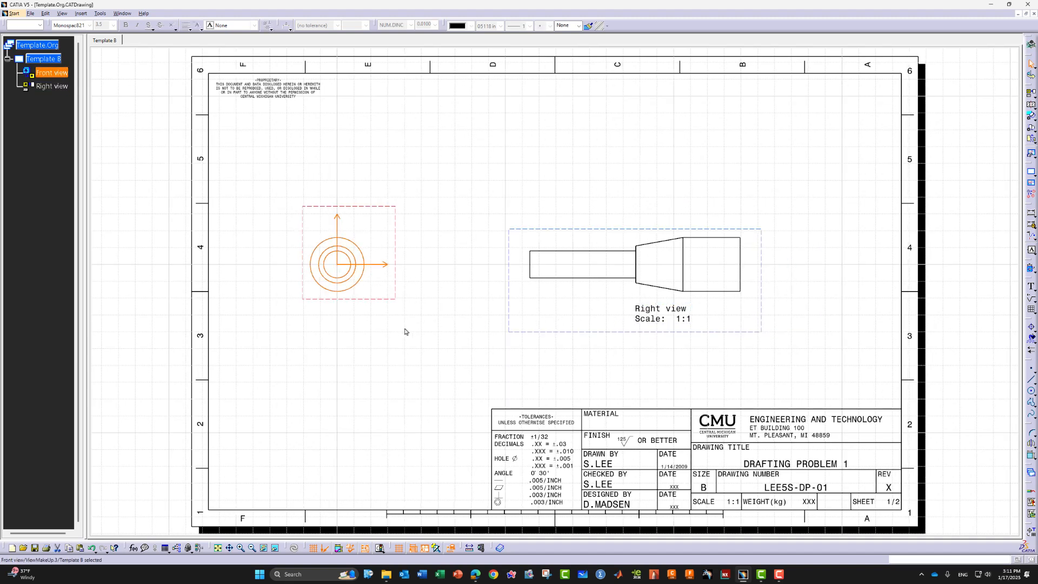
pyautogui.click(405, 330)
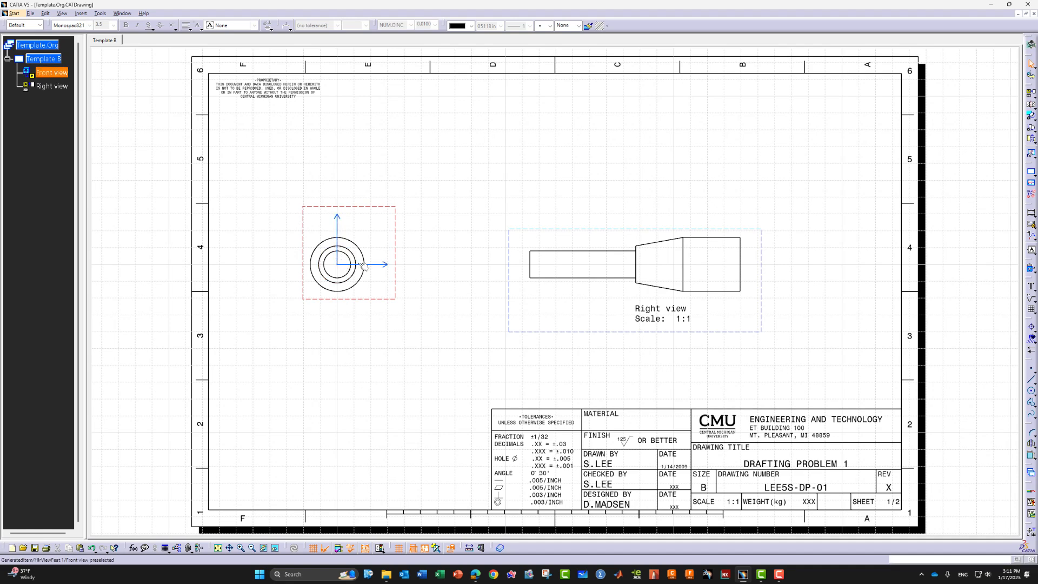
pyautogui.doubleClick(528, 228)
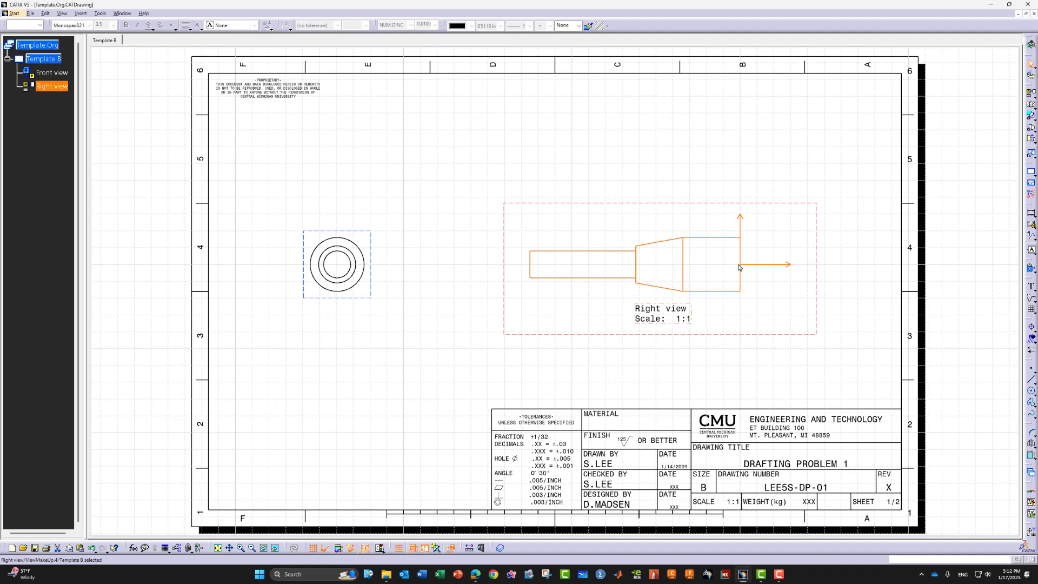
pyautogui.click(561, 365)
pyautogui.click(643, 318)
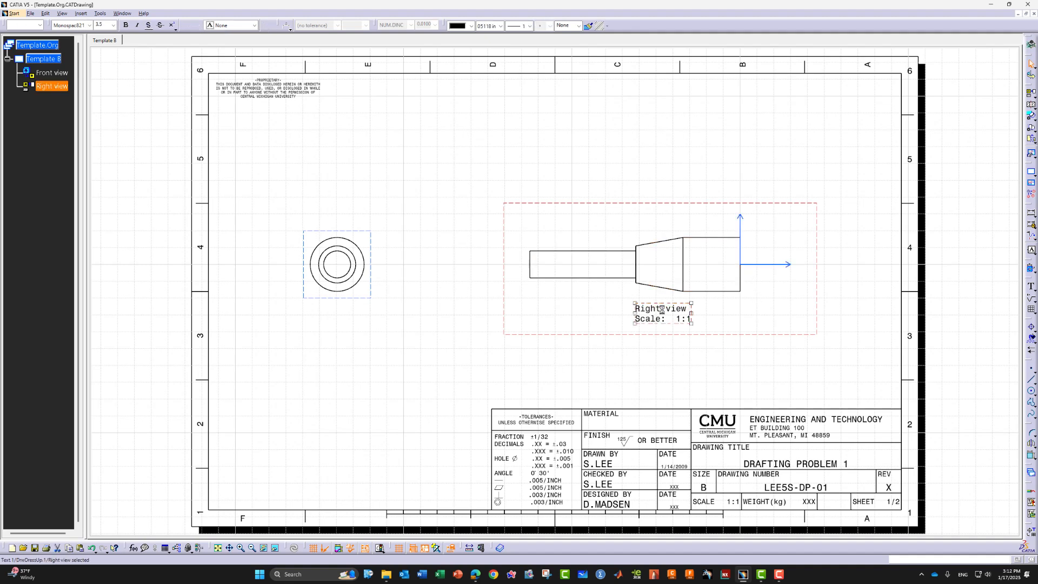
pyautogui.press('Delete')
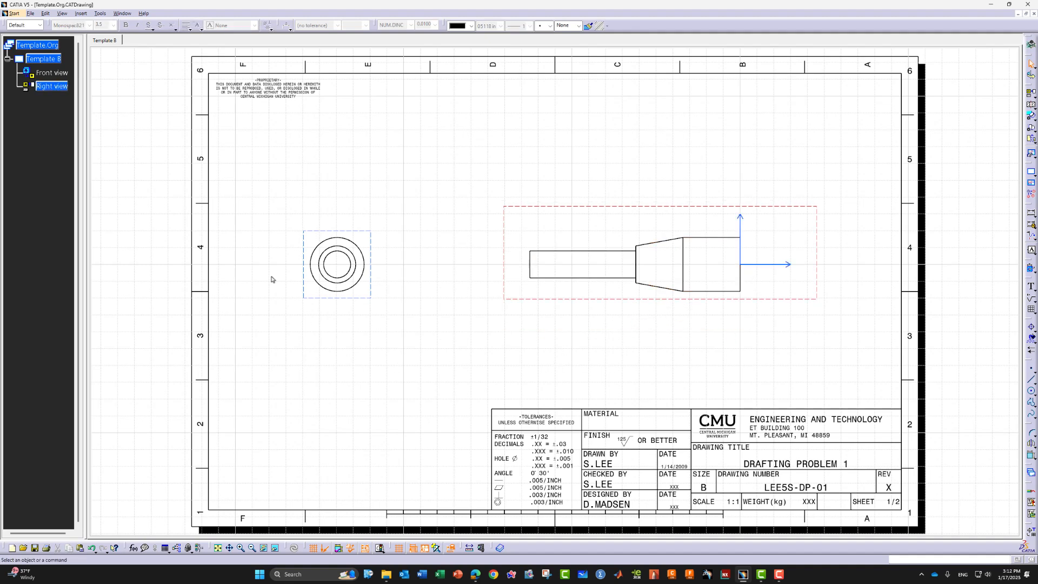
pyautogui.doubleClick(61, 63)
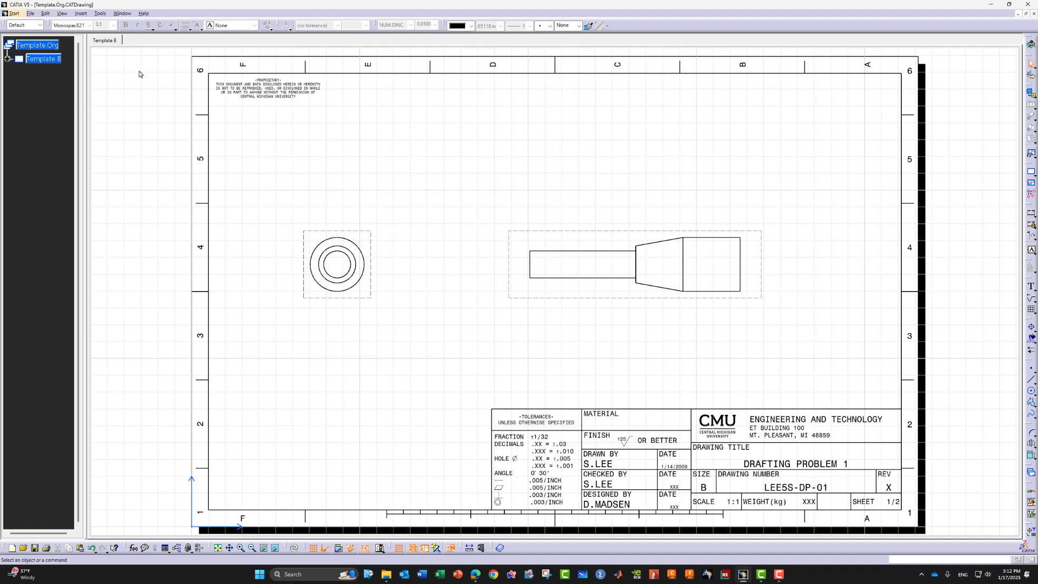
# In background editing, add the text BRONZE and fit it into the title block's MATERIAL cell
pyautogui.click(45, 13)
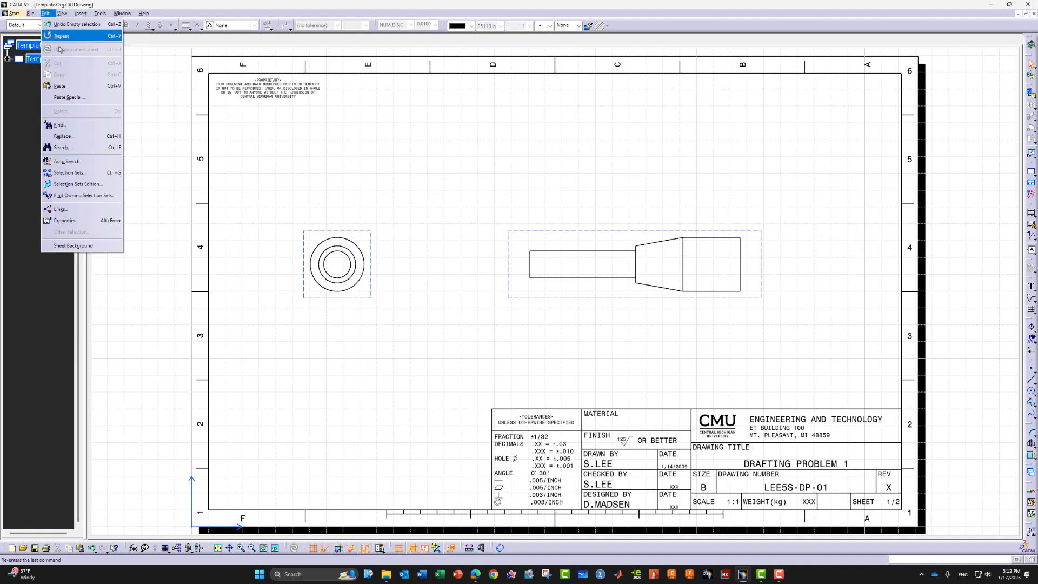
pyautogui.click(93, 247)
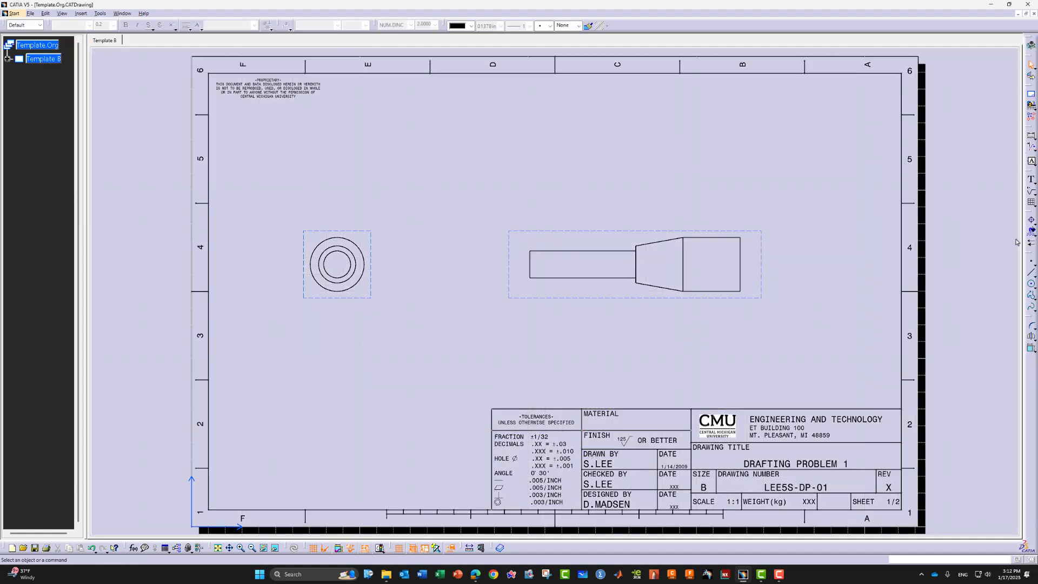
pyautogui.click(1031, 179)
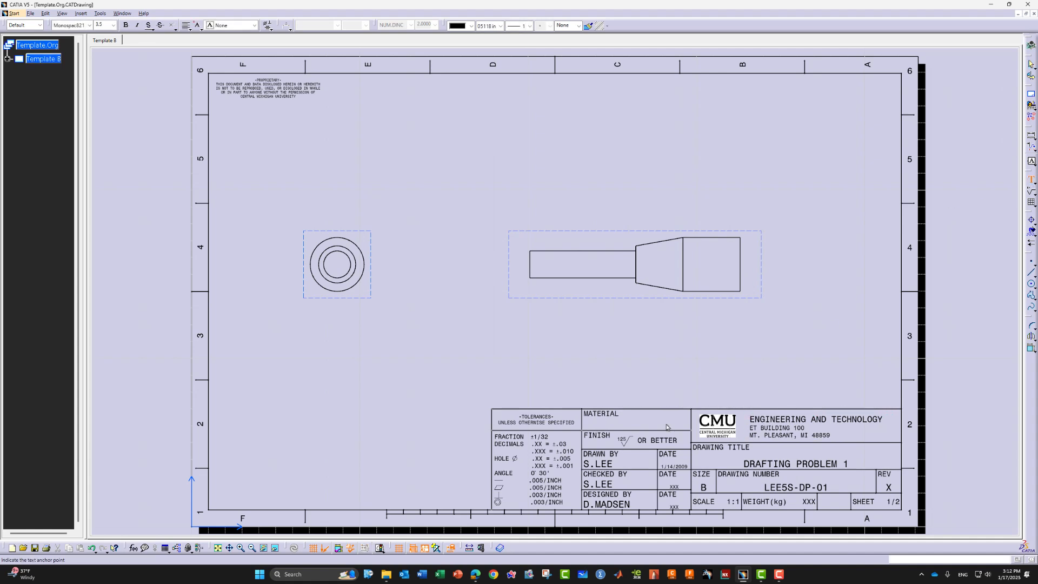
pyautogui.click(630, 421)
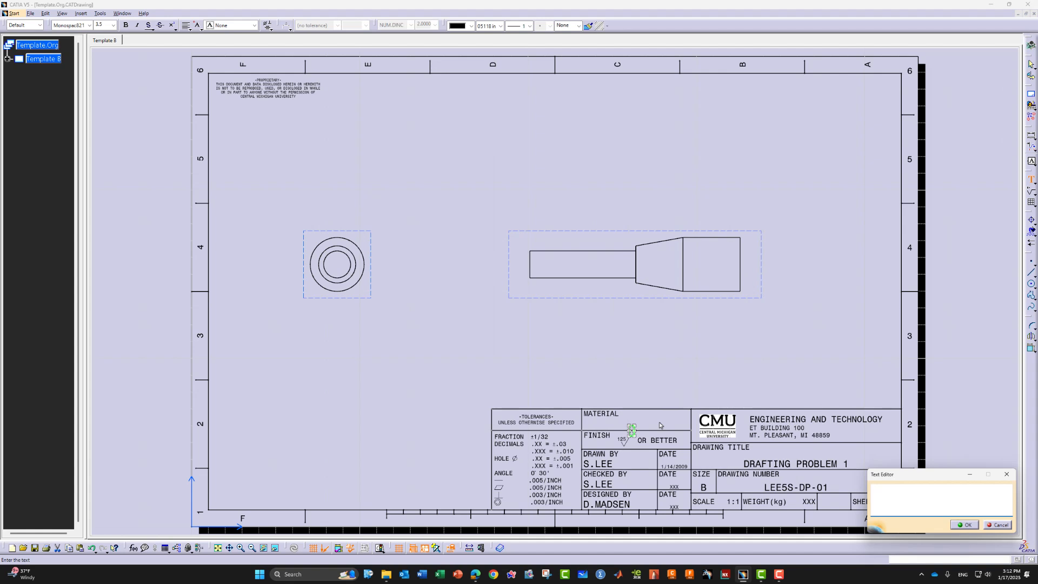
pyautogui.write('BRON')
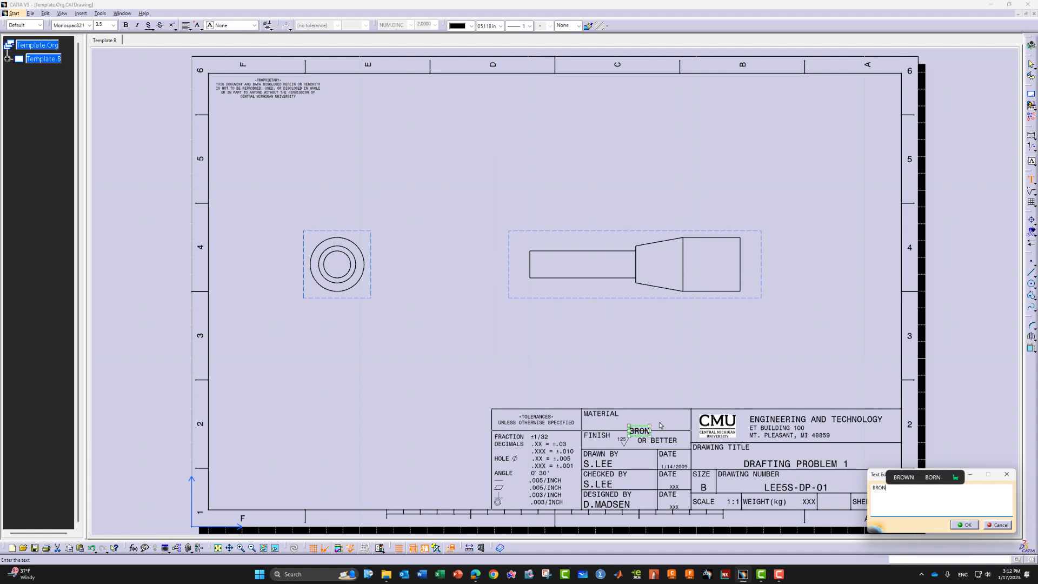
pyautogui.write('ZE')
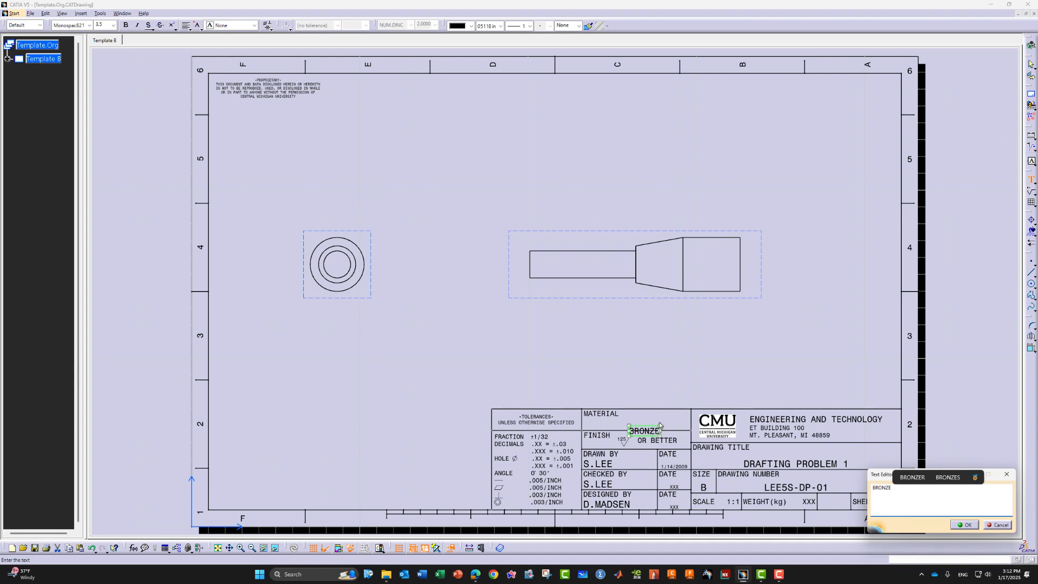
pyautogui.click(965, 525)
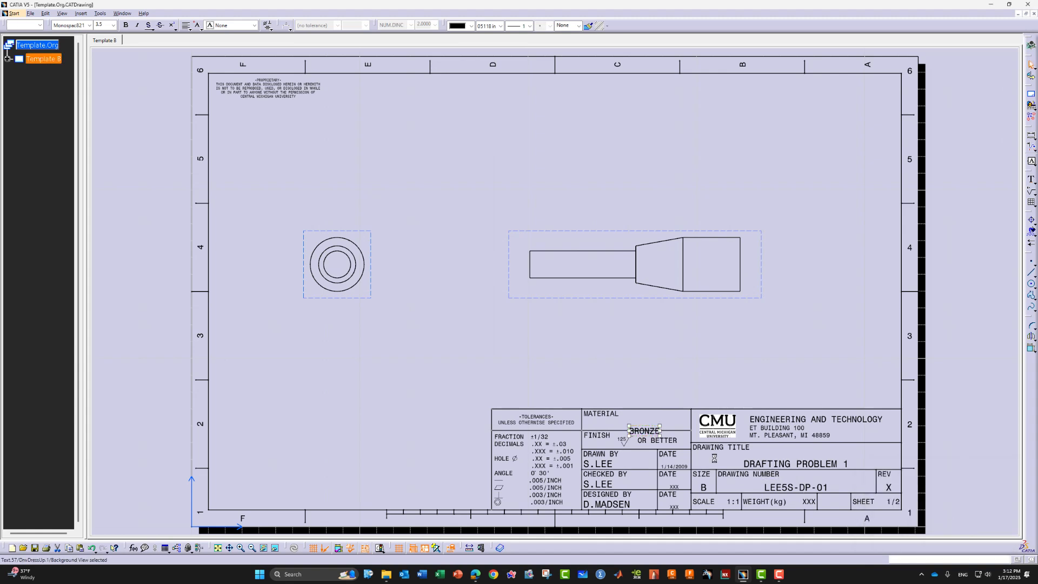
pyautogui.moveTo(653, 430)
pyautogui.mouseDown()
pyautogui.moveTo(647, 353)
pyautogui.moveTo(647, 422)
pyautogui.moveTo(651, 412)
pyautogui.mouseUp()
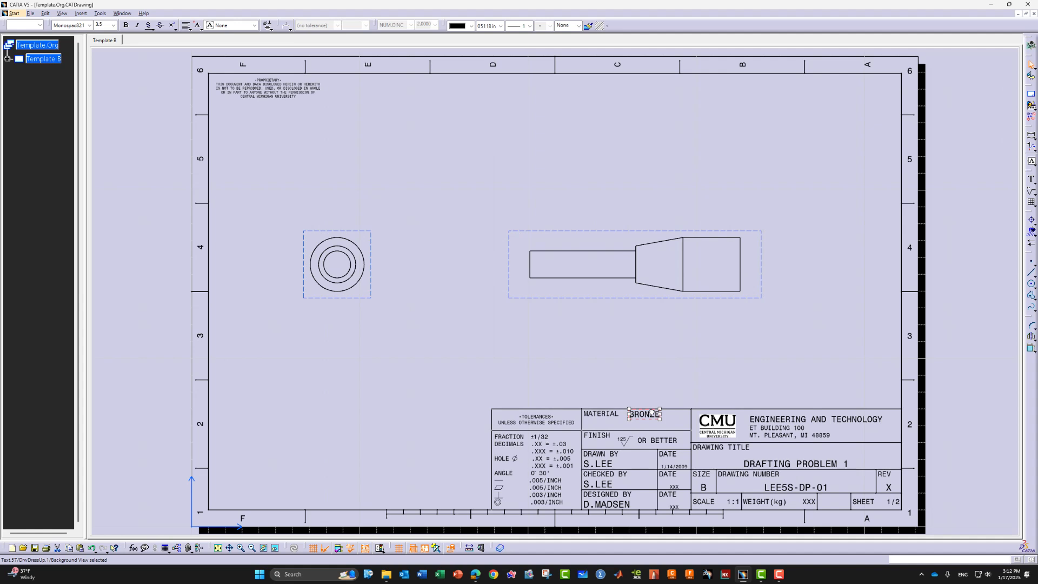
pyautogui.moveTo(651, 413); pyautogui.dragTo(654, 417)
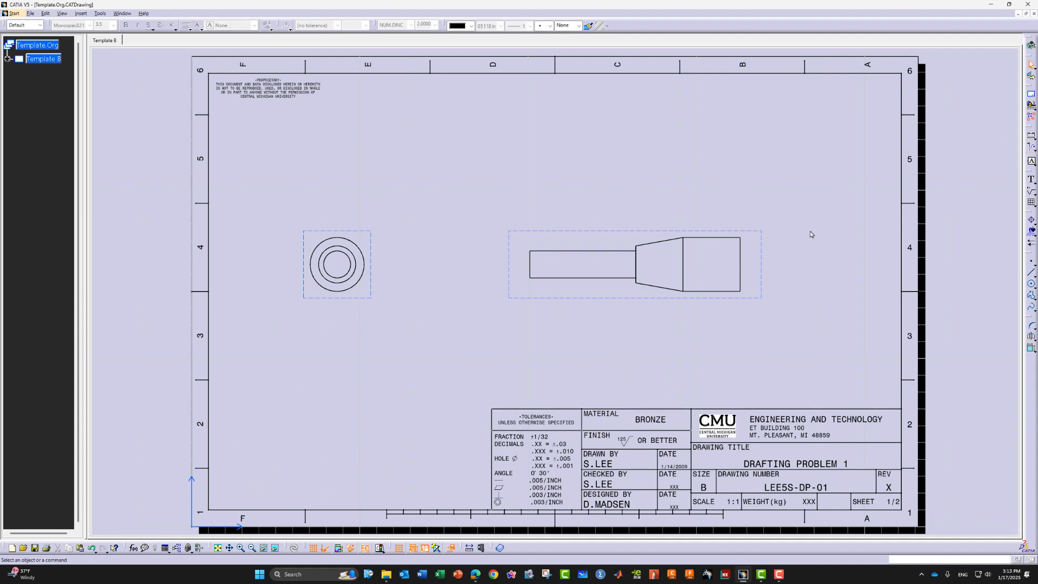
# Place a note near the lower left reading '4. ASSFD SFGSFG' and '3. SDGSD'
pyautogui.click(1029, 180)
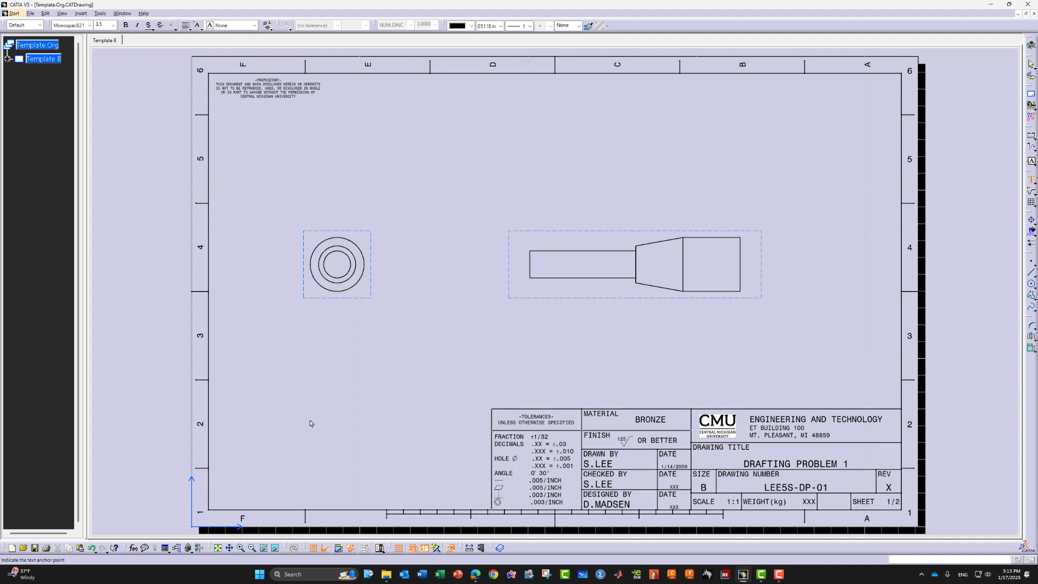
pyautogui.click(233, 418)
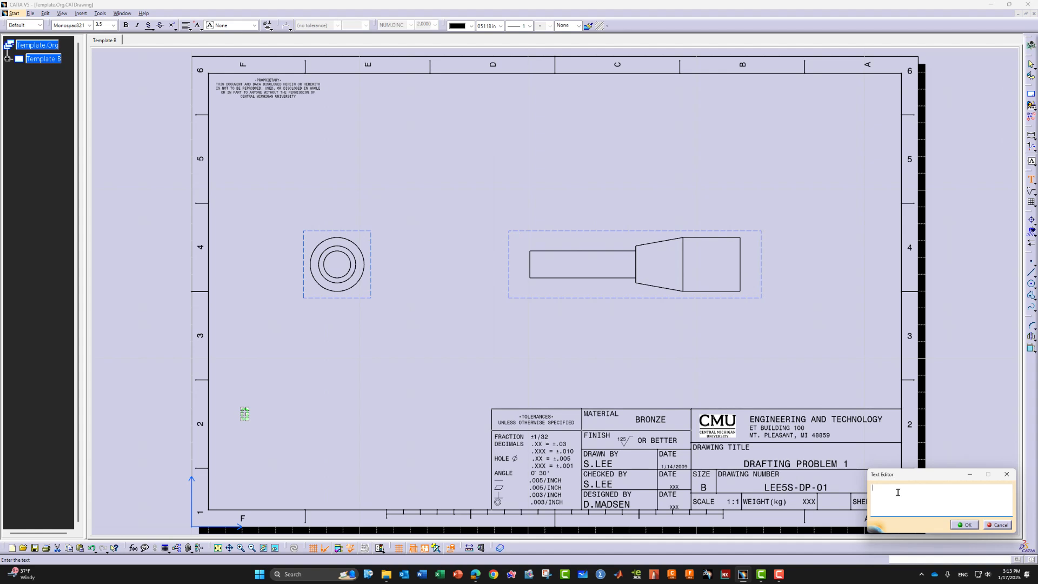
pyautogui.write('4. AS')
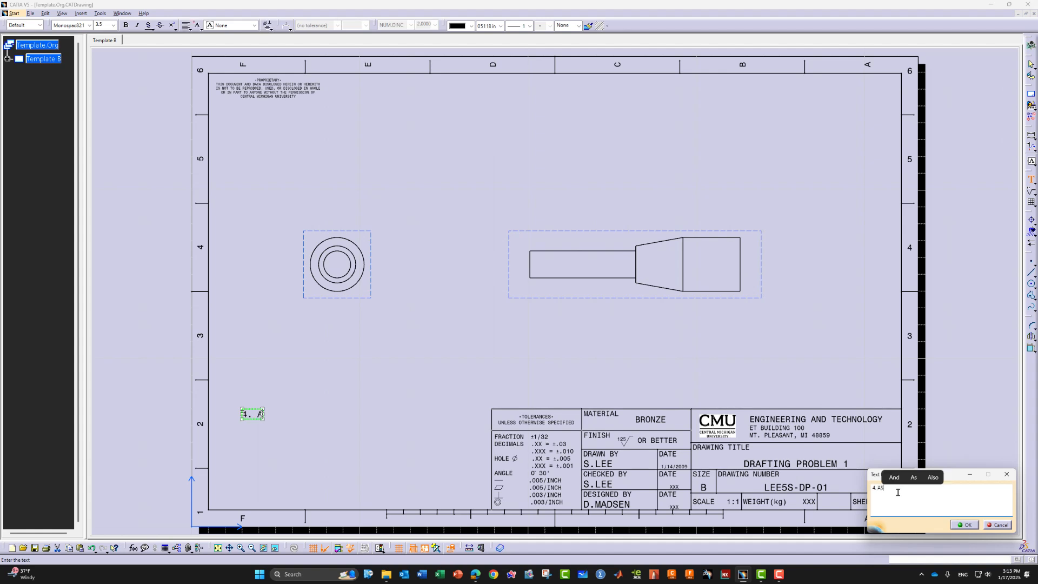
pyautogui.write('SFD SFGSFG')
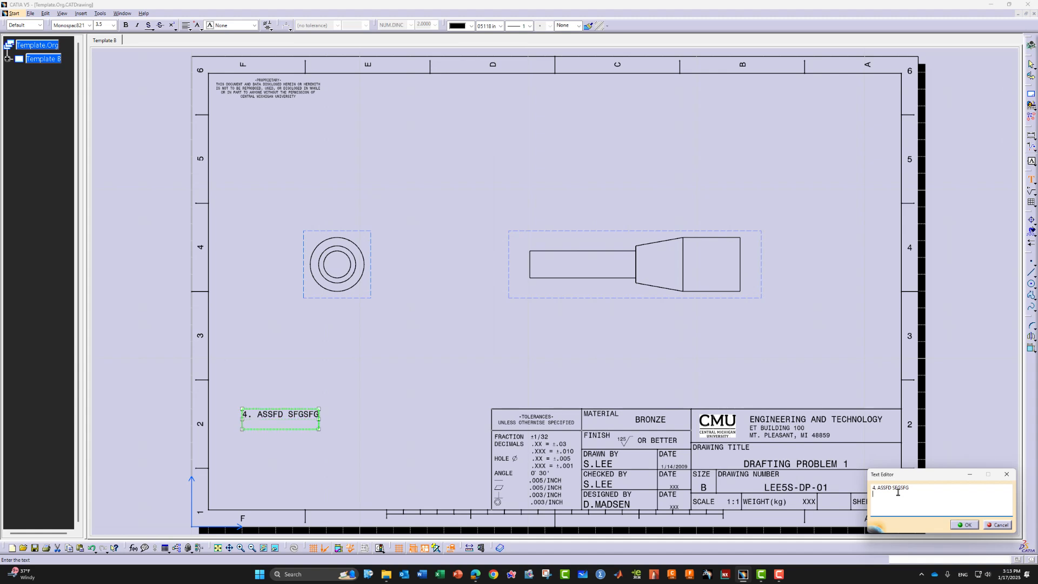
pyautogui.write('3. SDGSD')
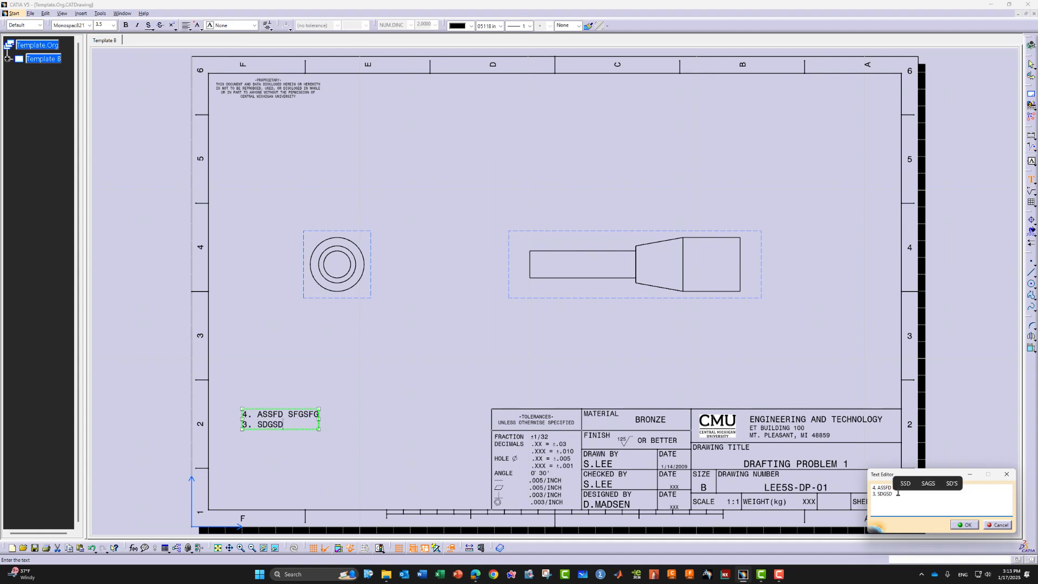
pyautogui.press('Escape')
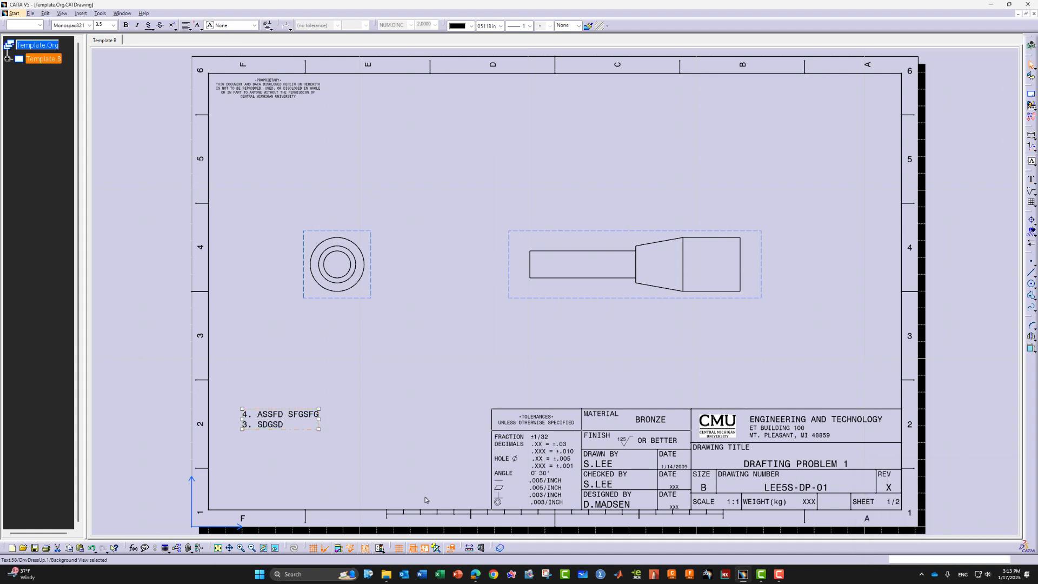
# Add a third line '2. DVSD' to the note
pyautogui.doubleClick(316, 431)
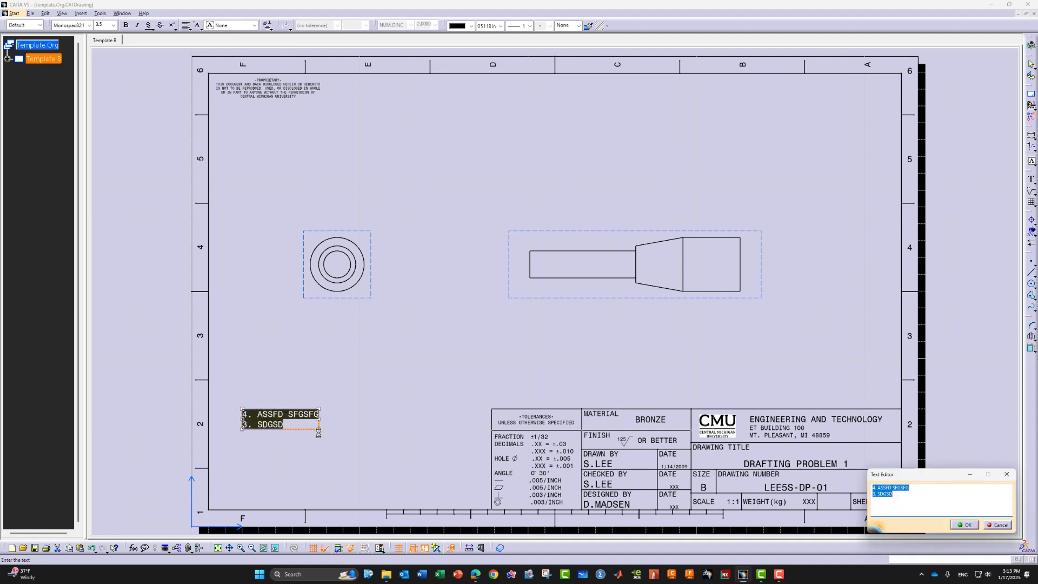
pyautogui.click(907, 500)
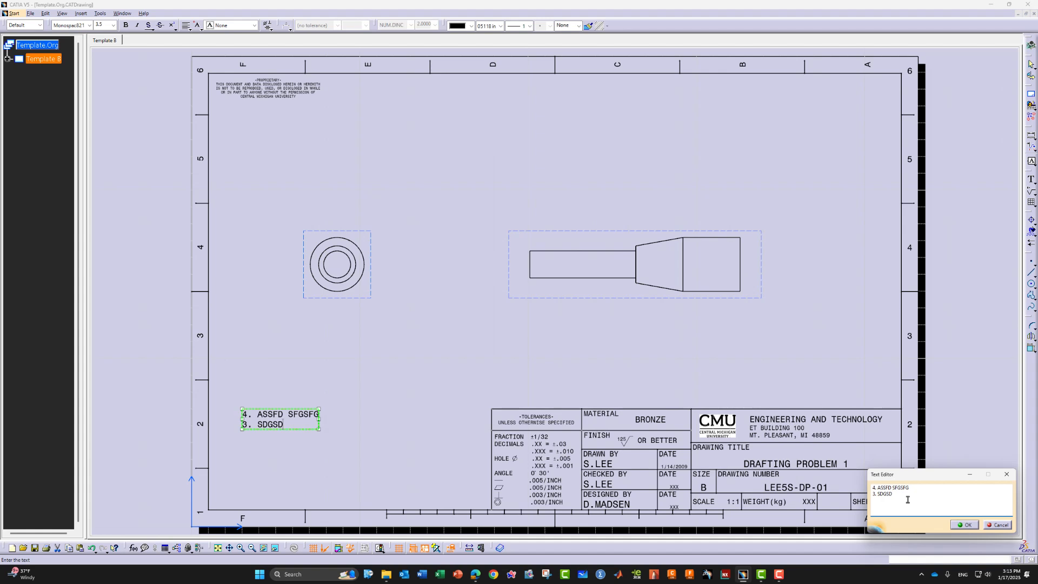
pyautogui.press('Return')
pyautogui.write('2. DVSD')
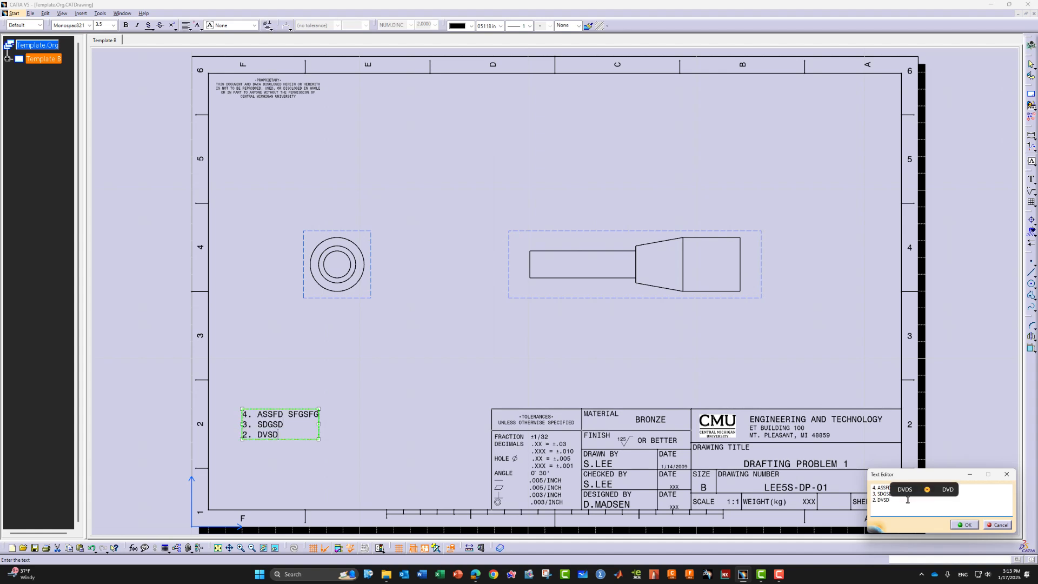
pyautogui.click(962, 524)
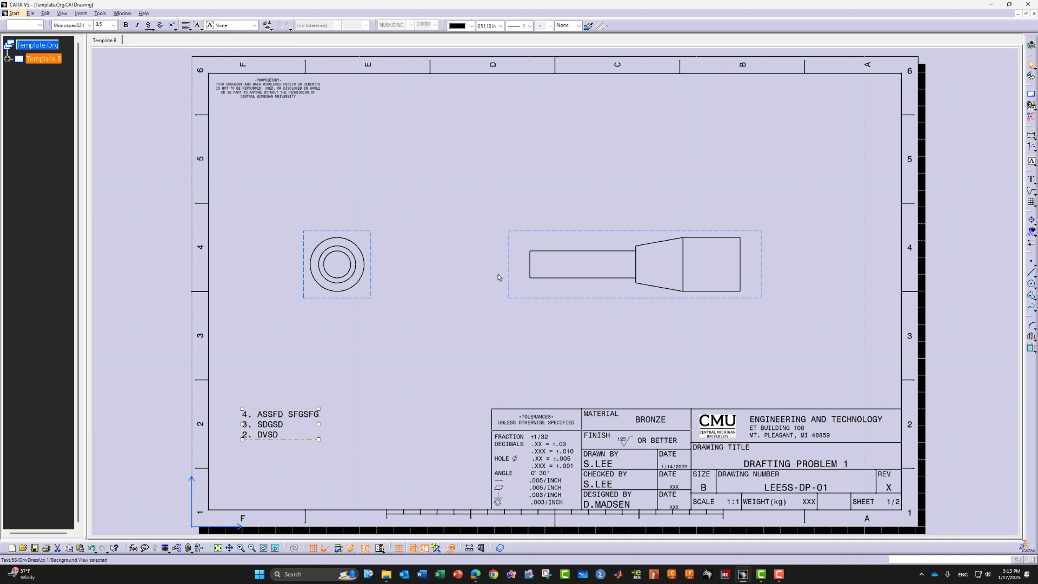
pyautogui.click(46, 13)
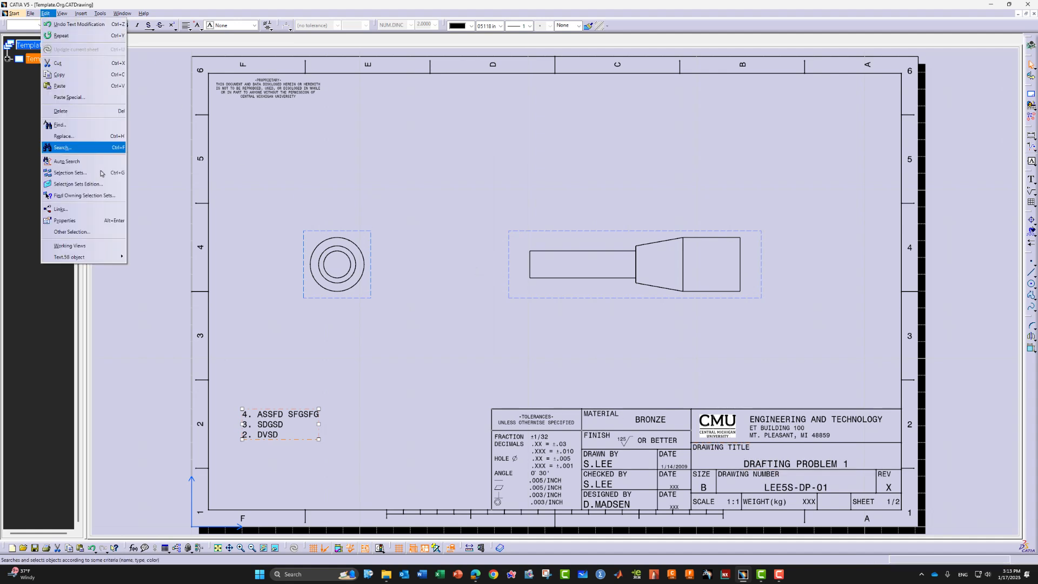
# Switch back to working views and check the reference PDF before returning to CATIA
pyautogui.click(69, 245)
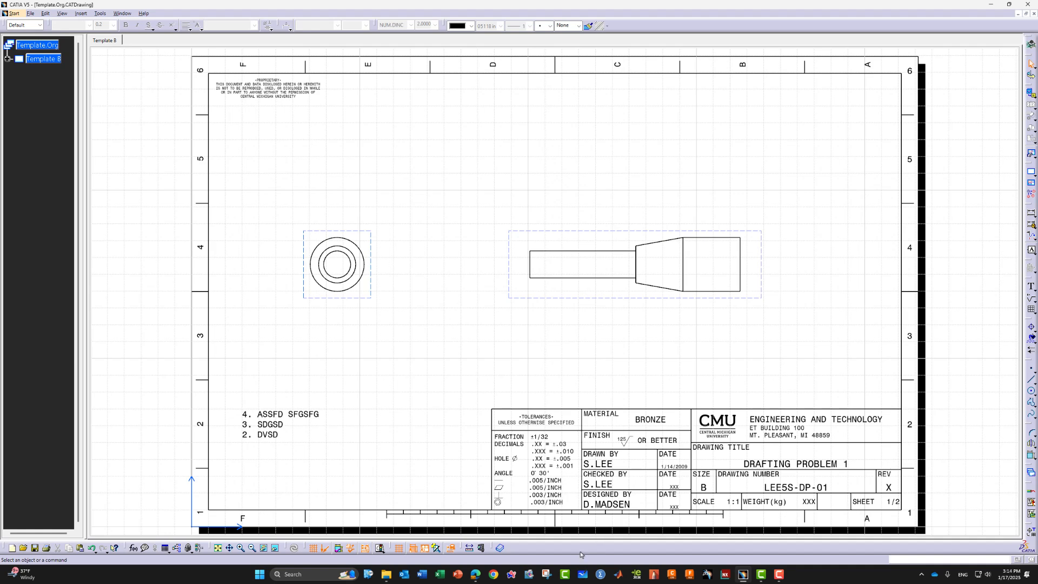
pyautogui.click(475, 574)
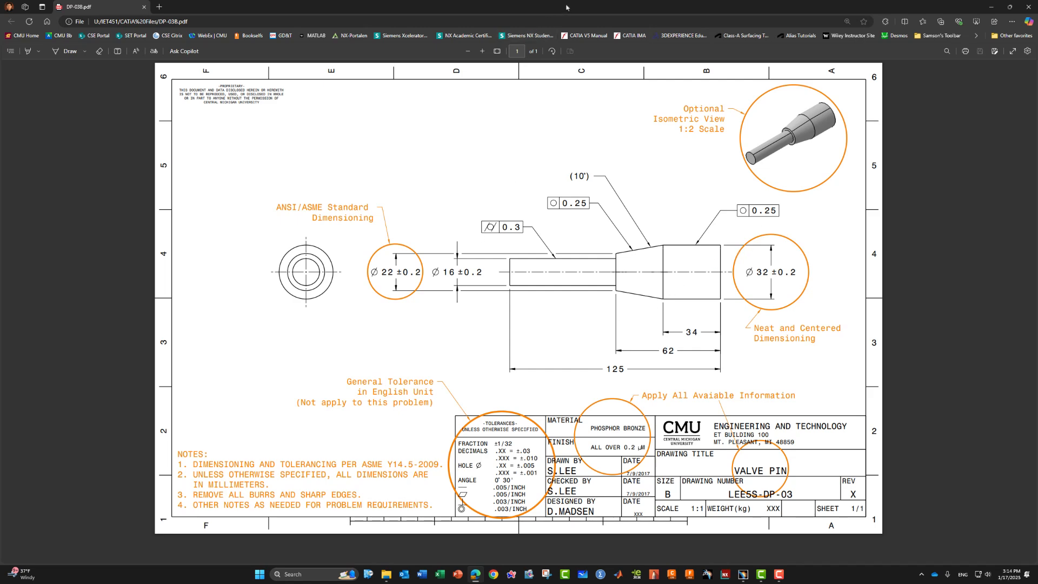
pyautogui.press('super+Down')
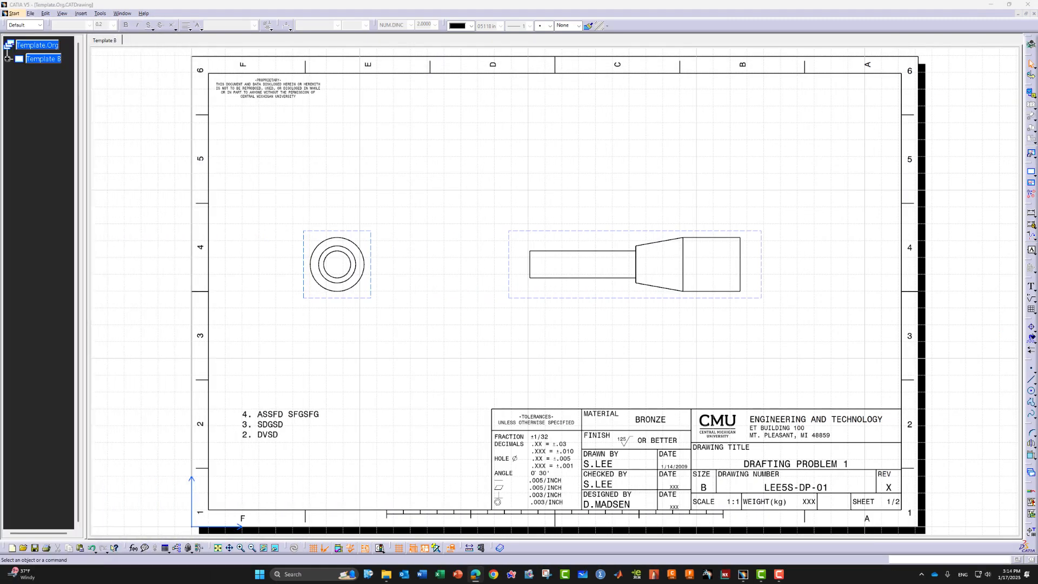
# Add center lines to the circle in the front view
pyautogui.click(372, 246)
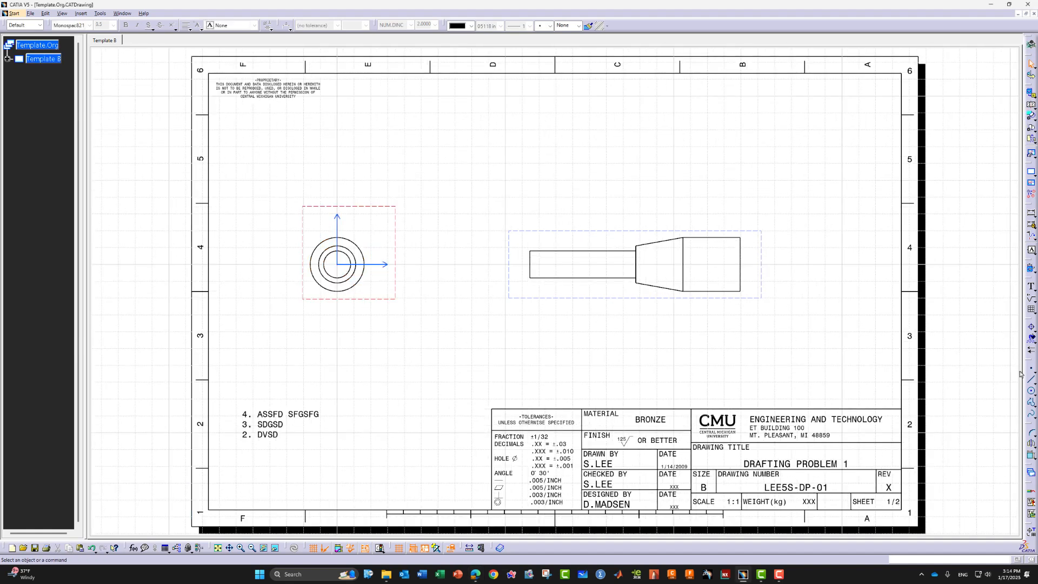
pyautogui.click(1031, 329)
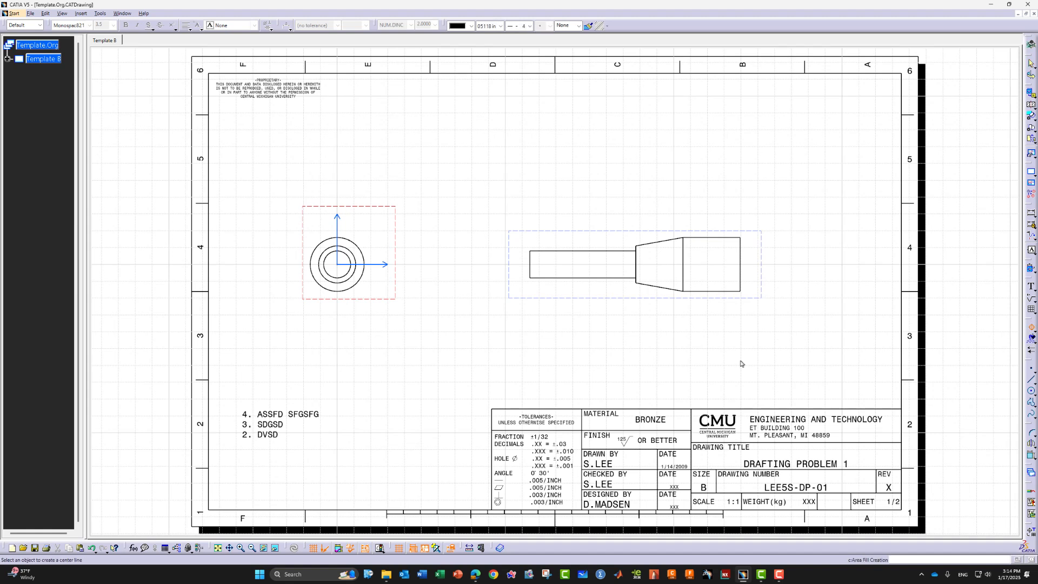
pyautogui.click(356, 245)
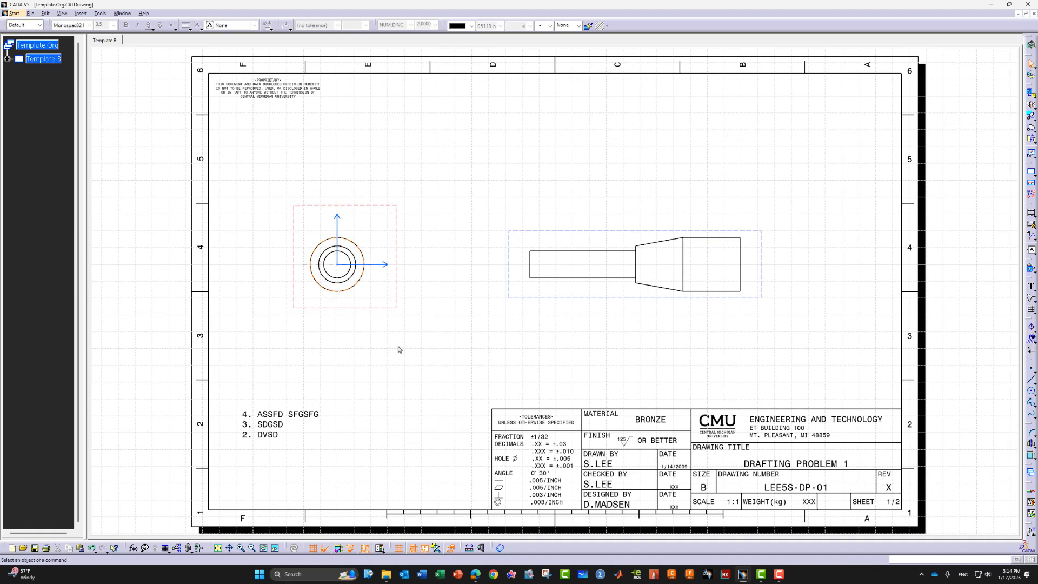
pyautogui.click(103, 142)
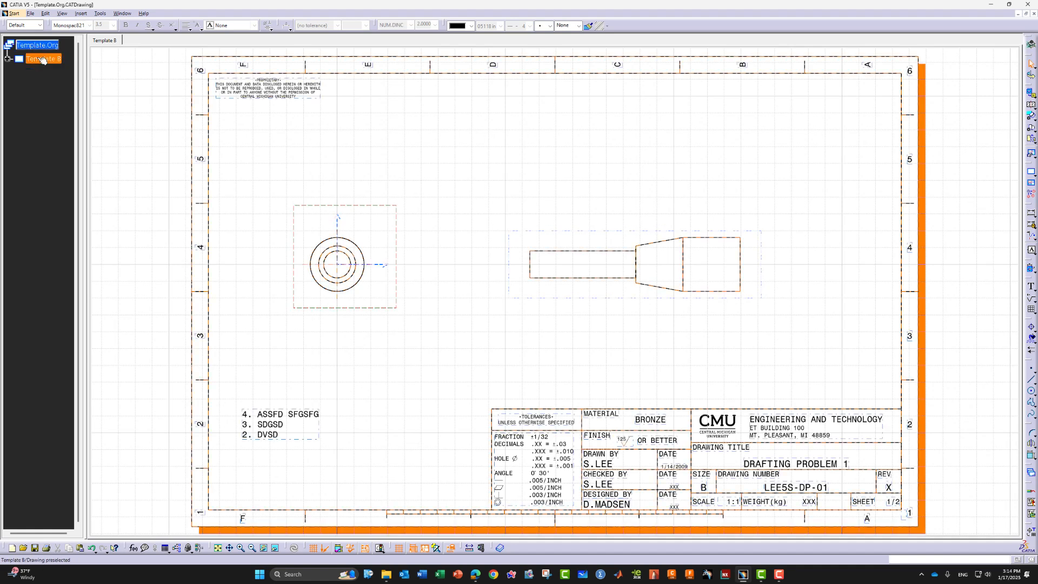
pyautogui.click(362, 358)
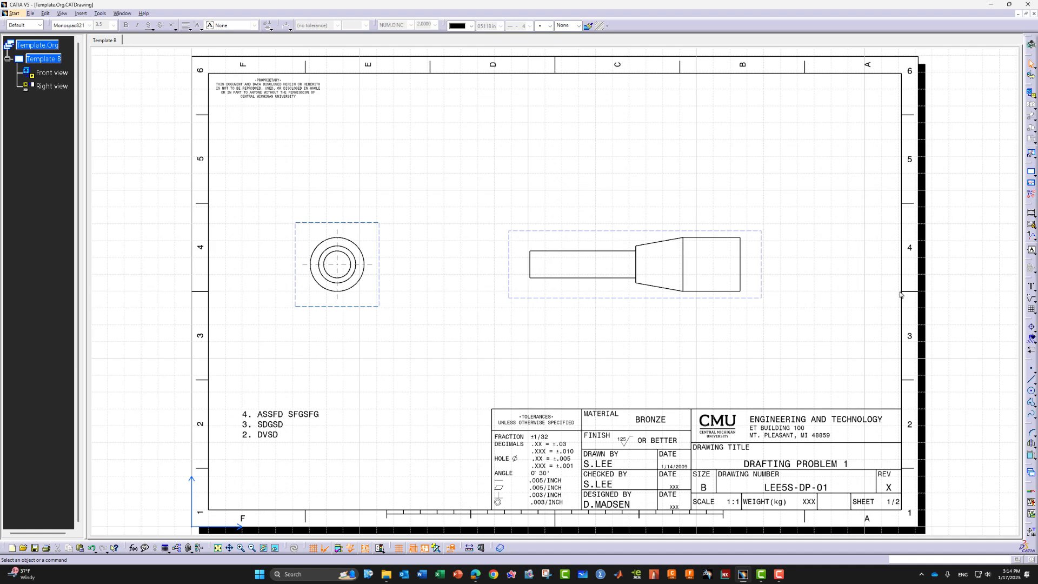
pyautogui.click(763, 234)
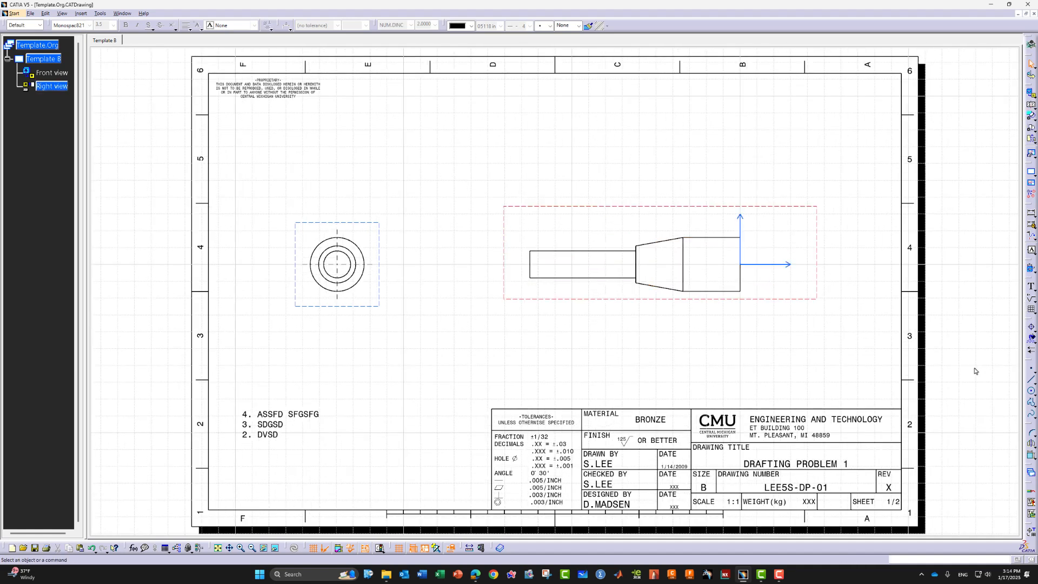
# Add an axis line along the pin's right view and extend its end past the shaft
pyautogui.click(1031, 337)
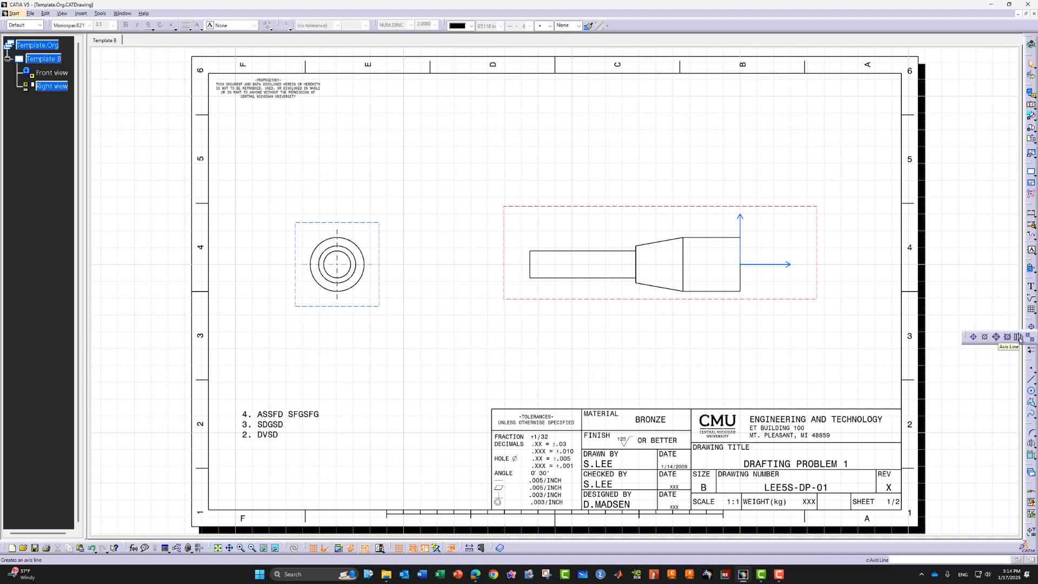
pyautogui.click(1019, 337)
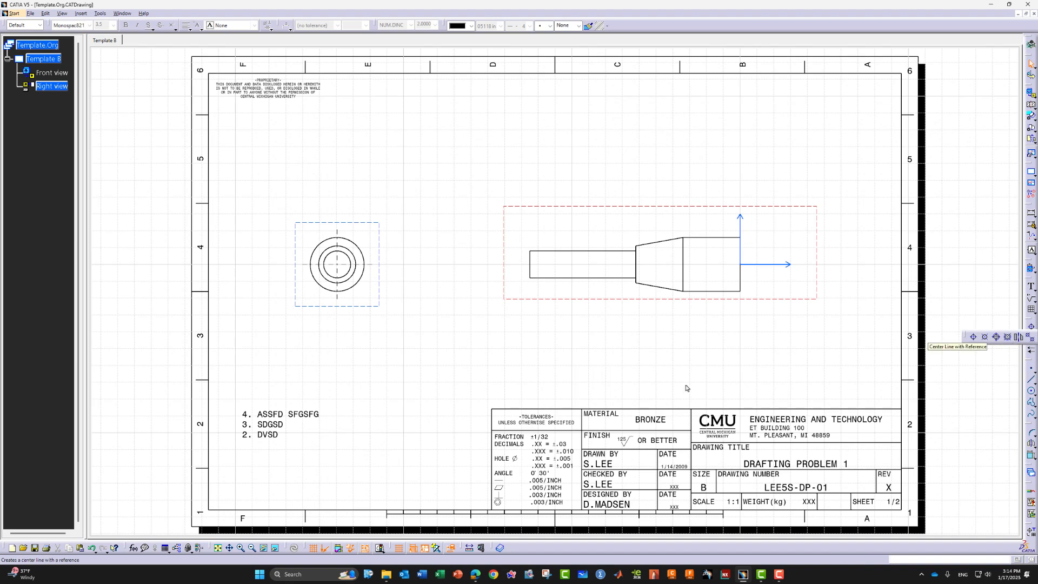
pyautogui.click(530, 265)
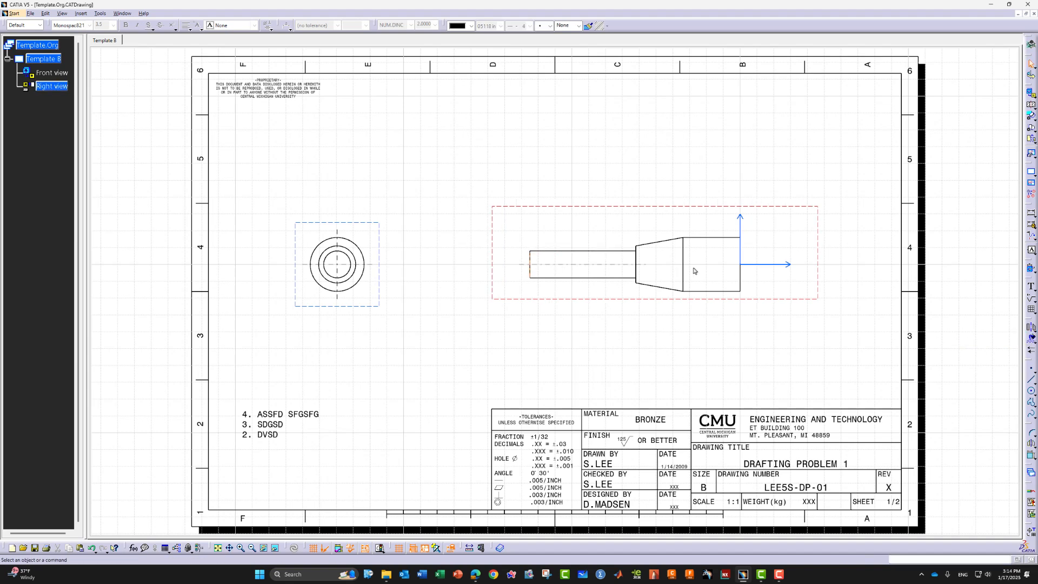
pyautogui.click(741, 273)
pyautogui.click(1031, 327)
pyautogui.click(744, 271)
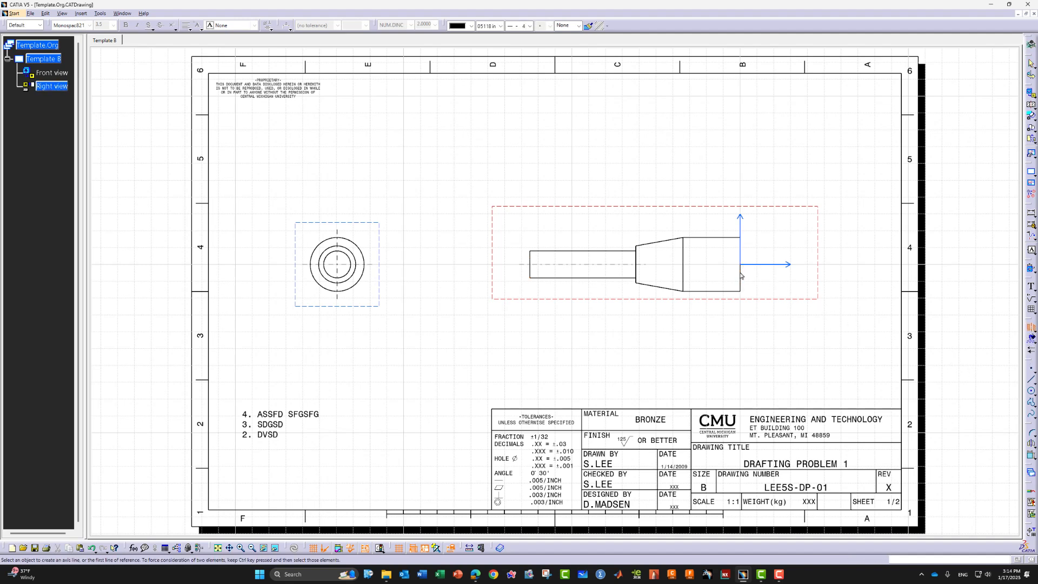
pyautogui.click(703, 265)
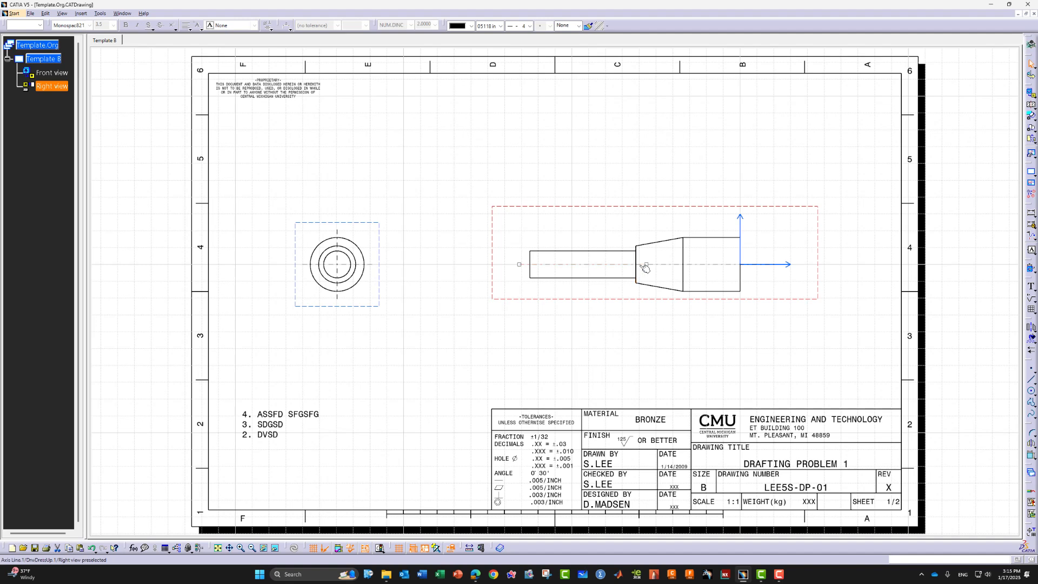
pyautogui.click(627, 268)
pyautogui.click(643, 270)
pyautogui.moveTo(646, 269); pyautogui.dragTo(648, 266)
pyautogui.click(676, 361)
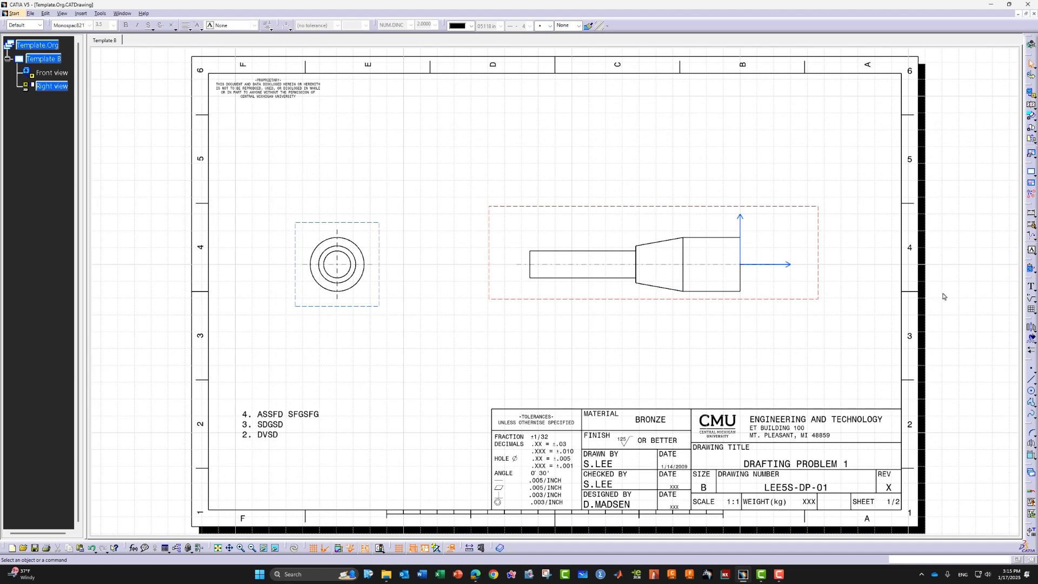
# Dimension the narrow end's diameter (⌀.05) with a two-part line and the text below
pyautogui.click(1031, 222)
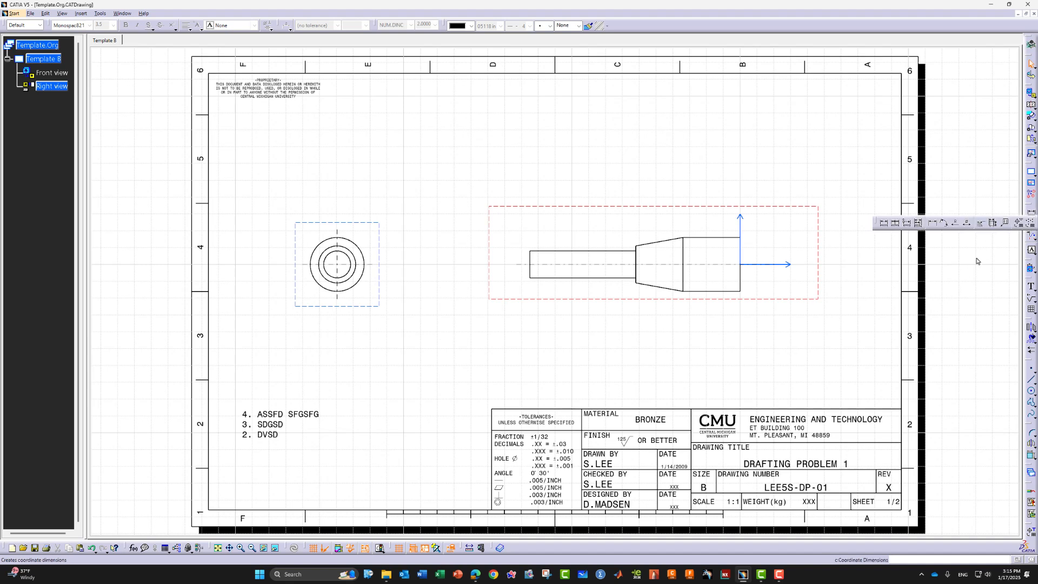
pyautogui.click(933, 223)
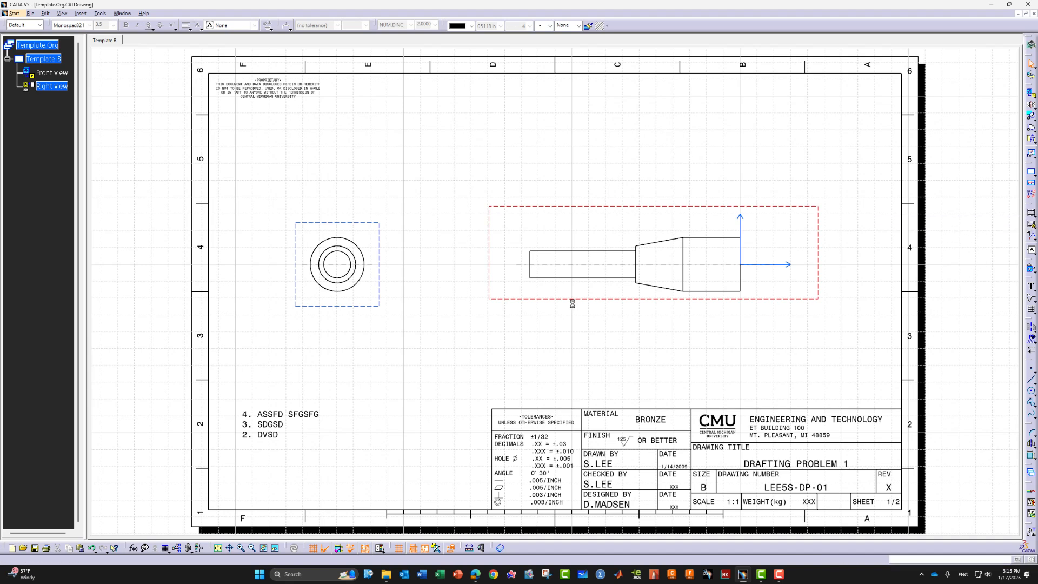
pyautogui.click(535, 279)
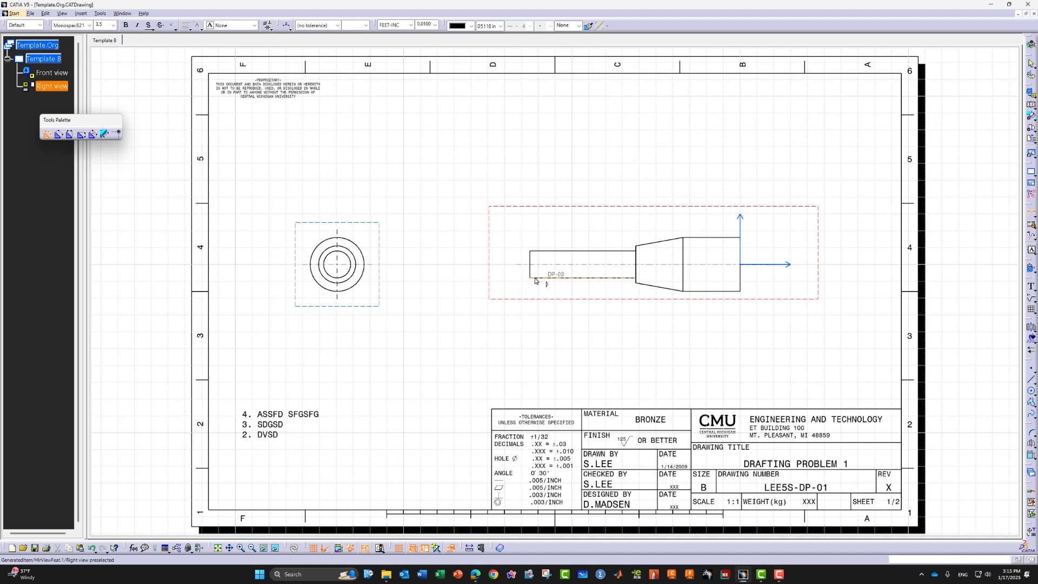
pyautogui.click(546, 252)
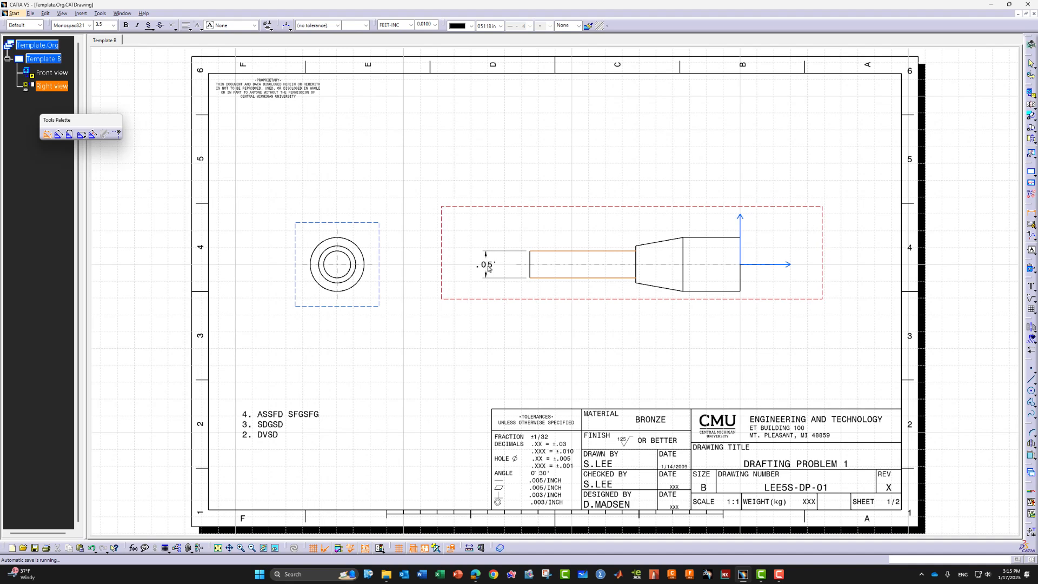
pyautogui.press('Escape')
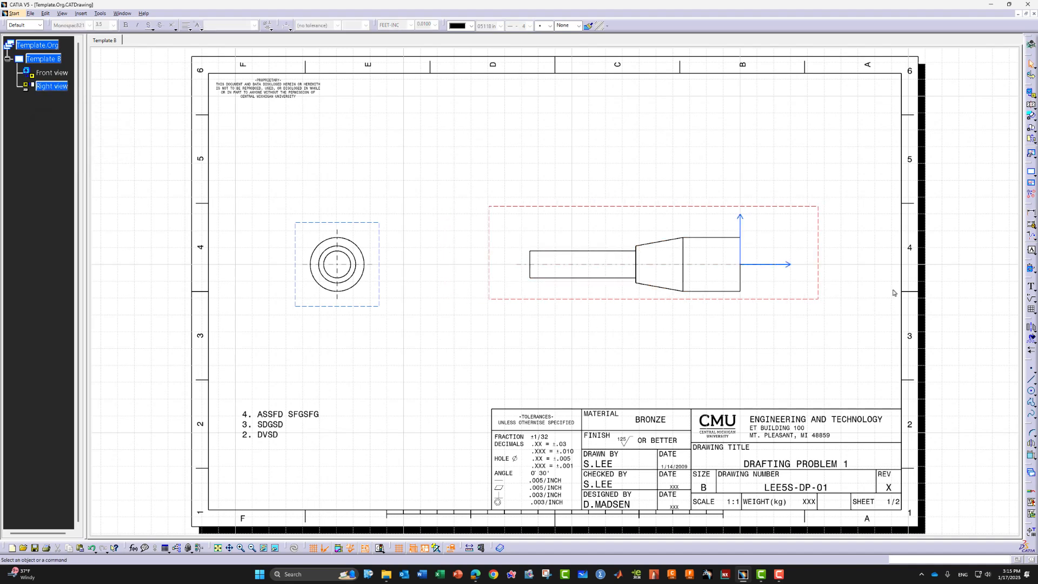
pyautogui.click(1034, 215)
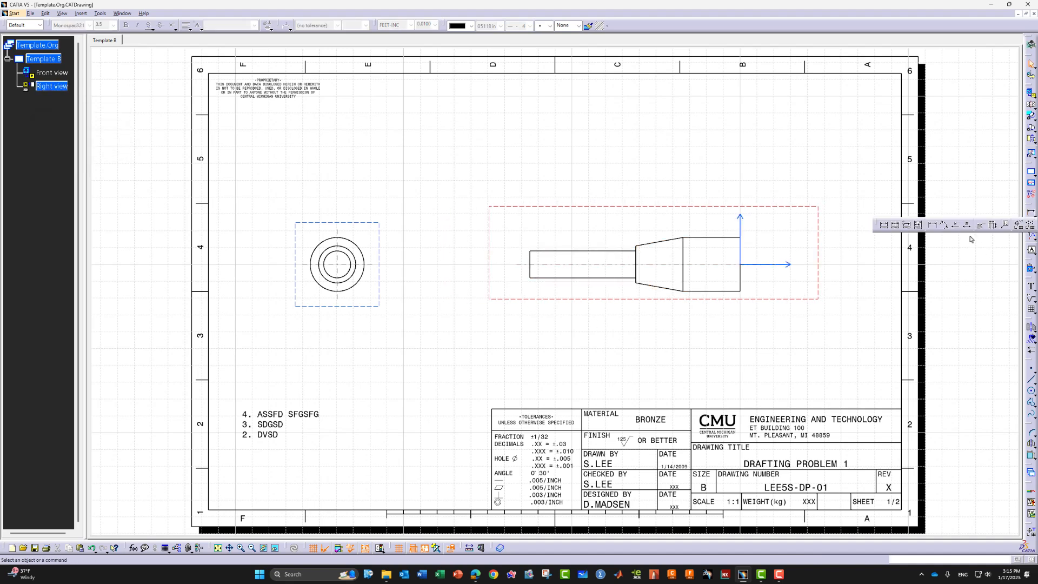
pyautogui.click(967, 224)
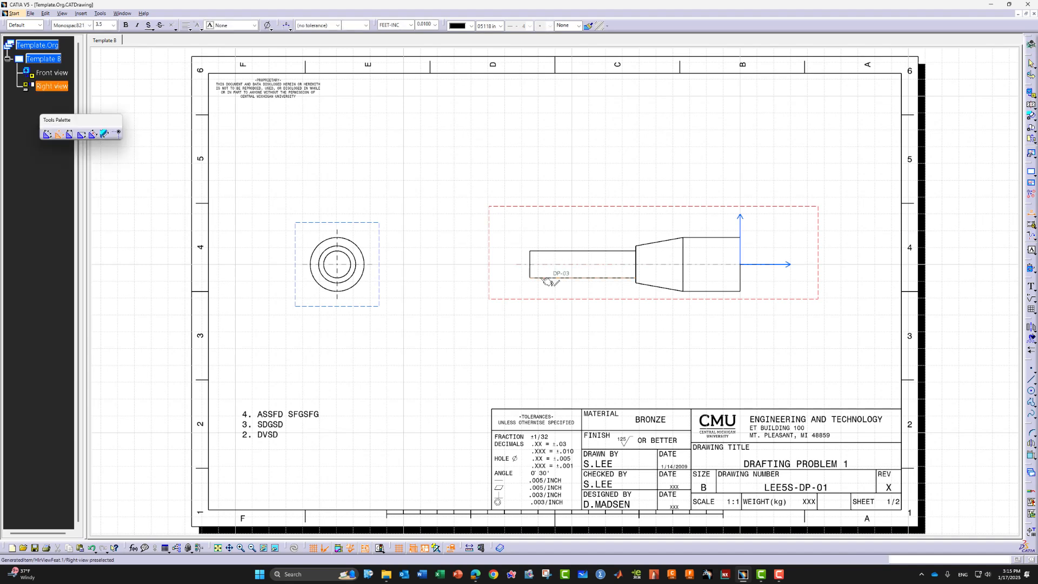
pyautogui.click(546, 278)
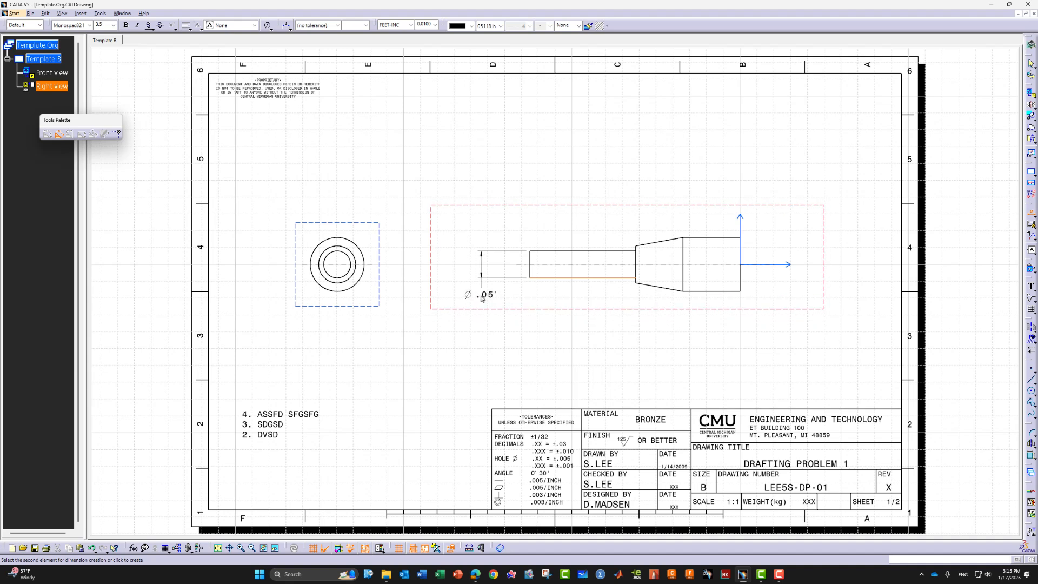
pyautogui.click(481, 298)
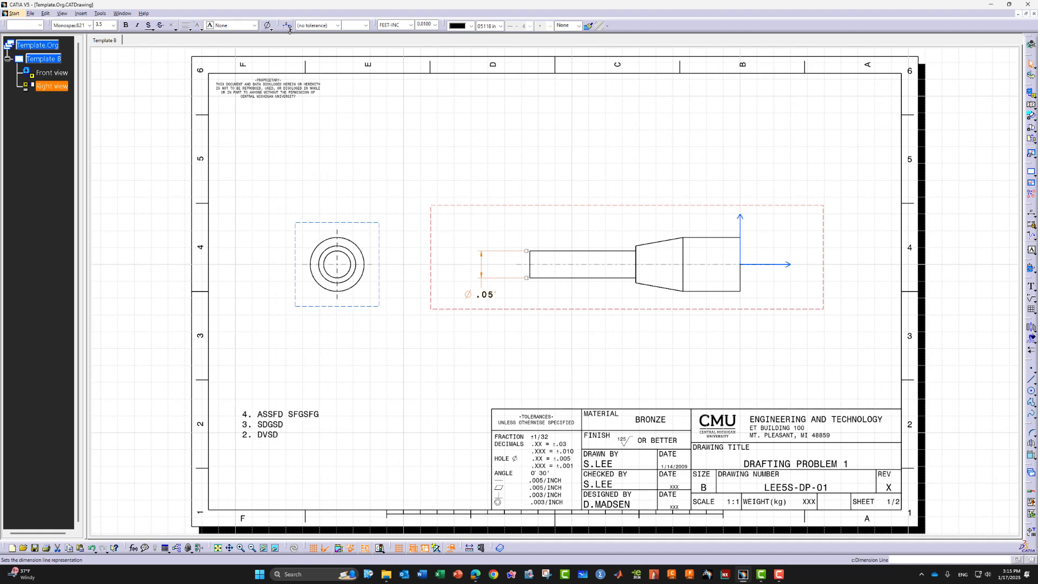
pyautogui.click(290, 28)
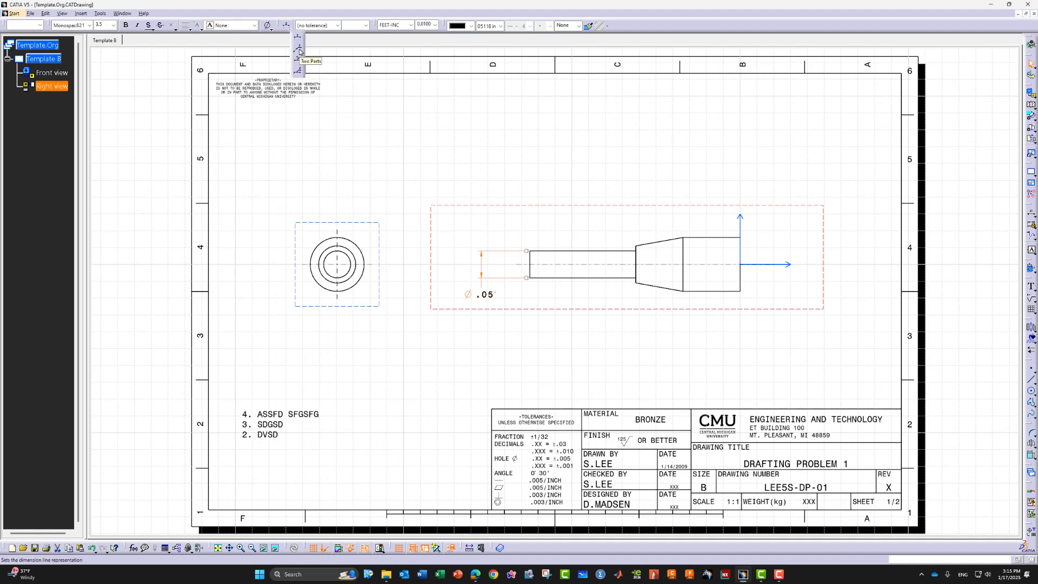
pyautogui.click(299, 52)
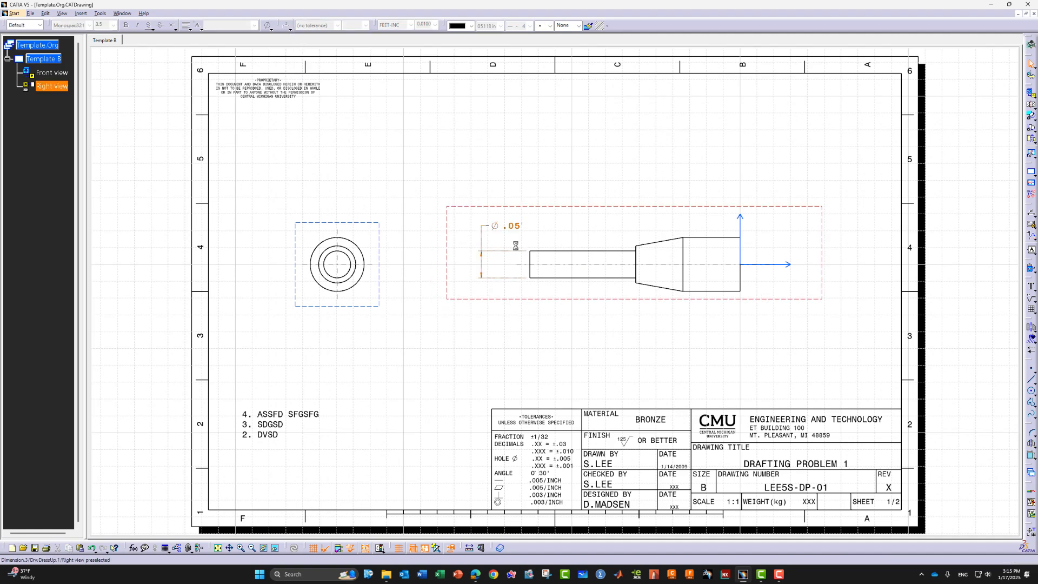
pyautogui.moveTo(513, 226); pyautogui.dragTo(474, 301)
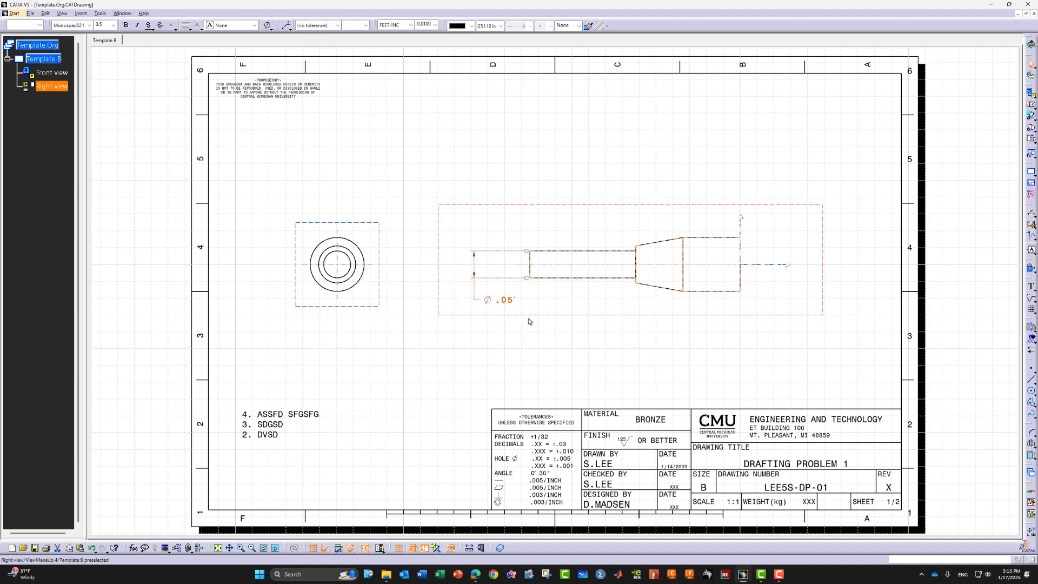
# Switch the diameter dimension's numeric display to millimetres, giving ⌀16
pyautogui.click(534, 334)
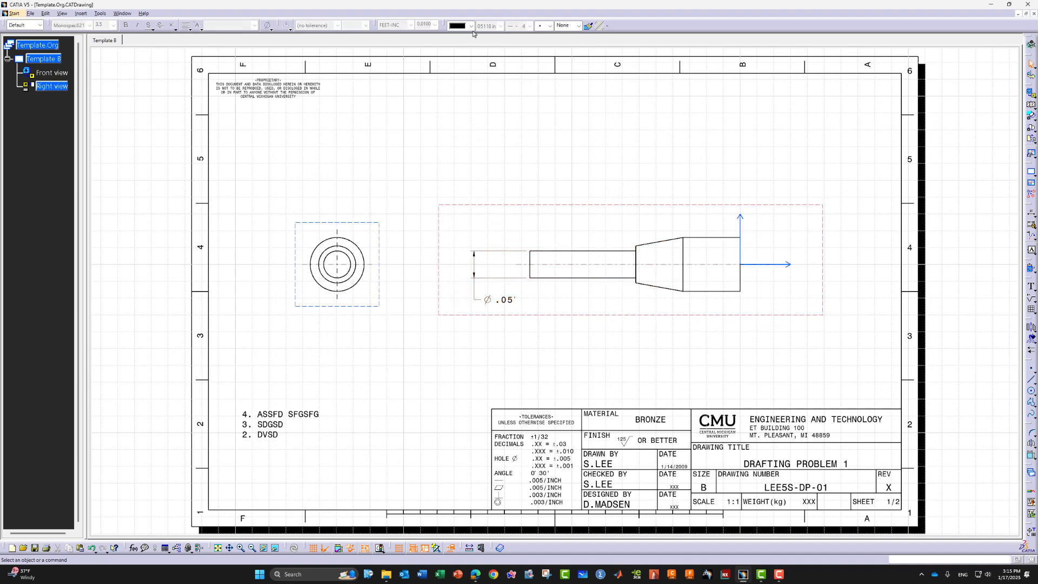
pyautogui.click(495, 300)
pyautogui.click(412, 25)
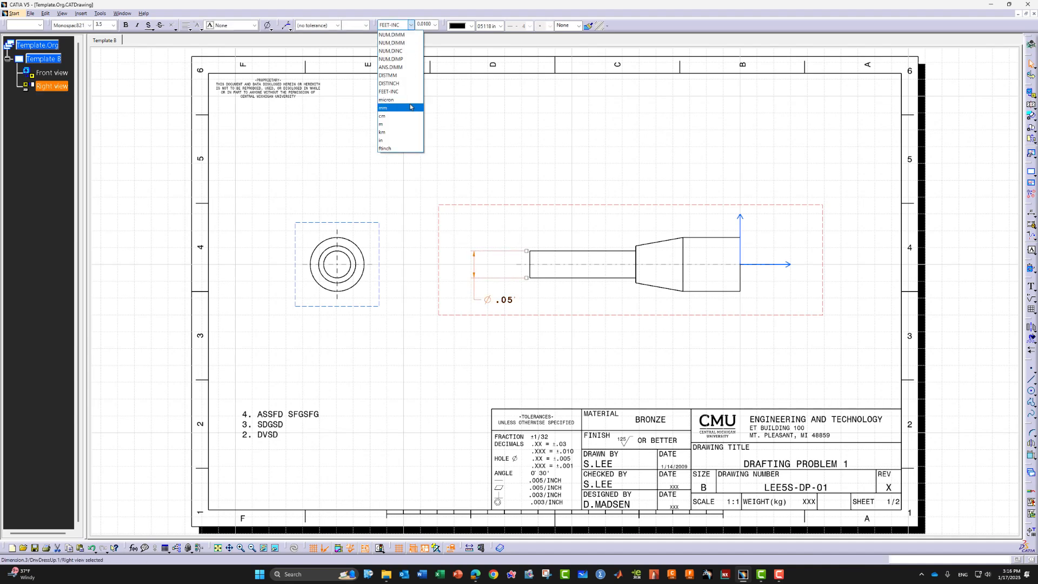
pyautogui.click(408, 43)
pyautogui.click(491, 350)
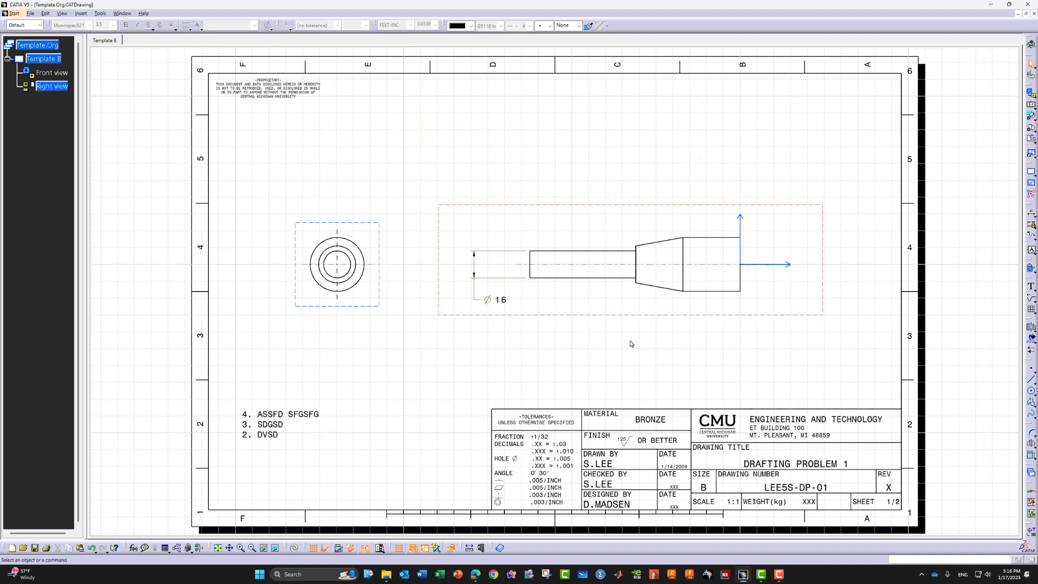
# Apply the ANS_NUM2 tolerance format to the ⌀16 dimension
pyautogui.click(506, 302)
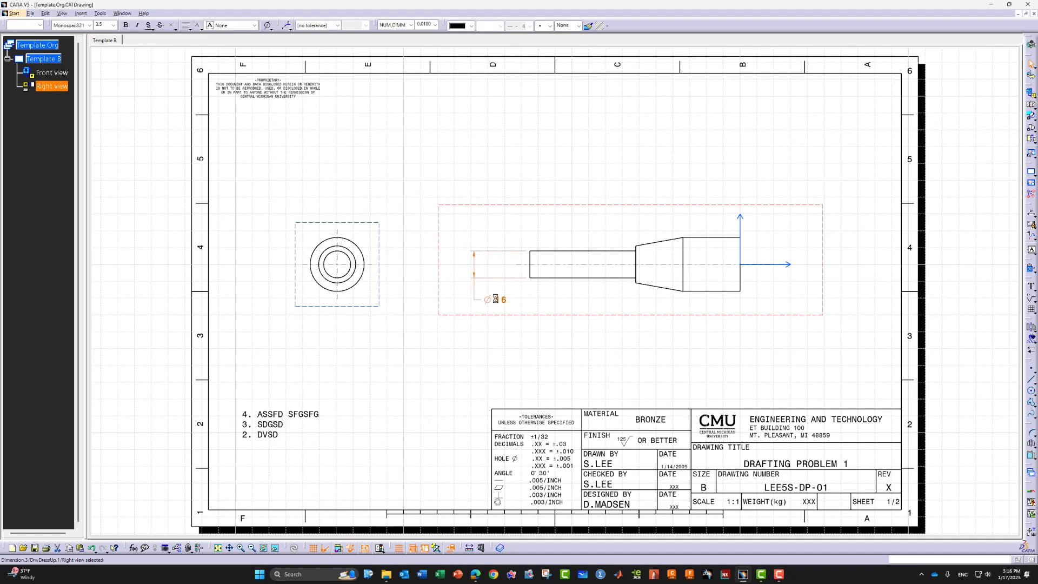
pyautogui.click(339, 25)
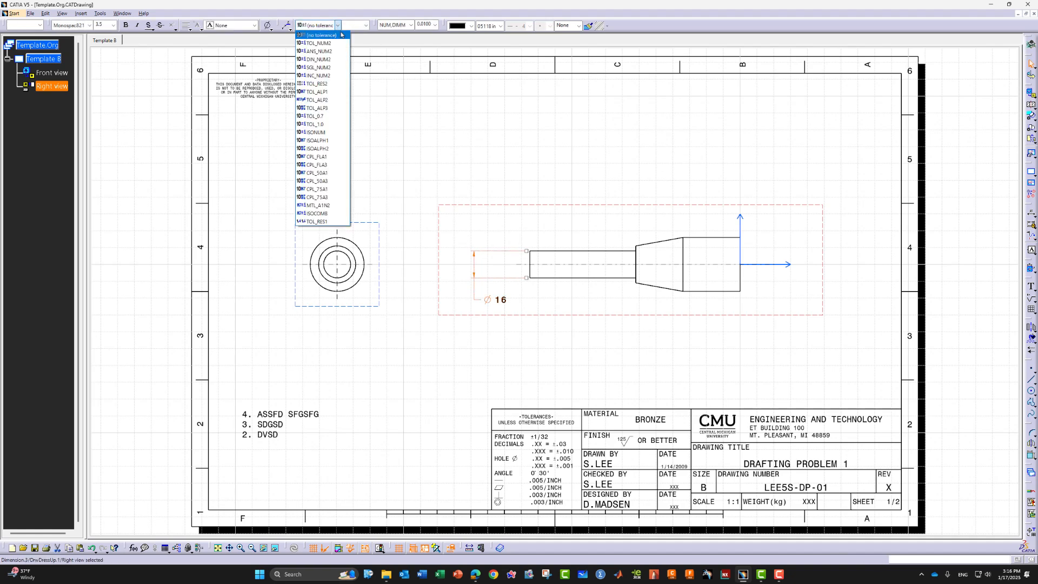
pyautogui.click(337, 51)
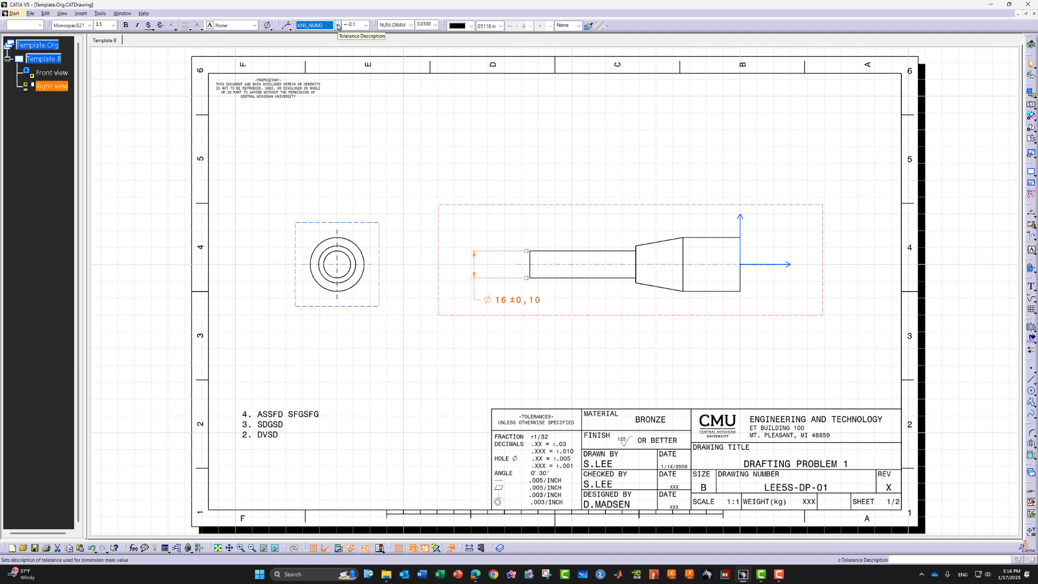
pyautogui.click(338, 26)
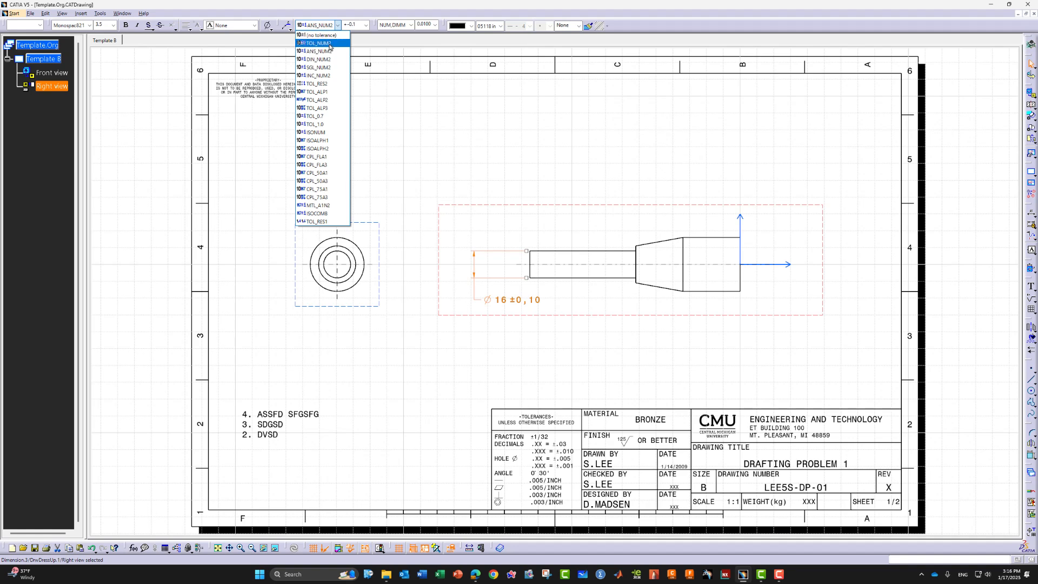
pyautogui.click(329, 43)
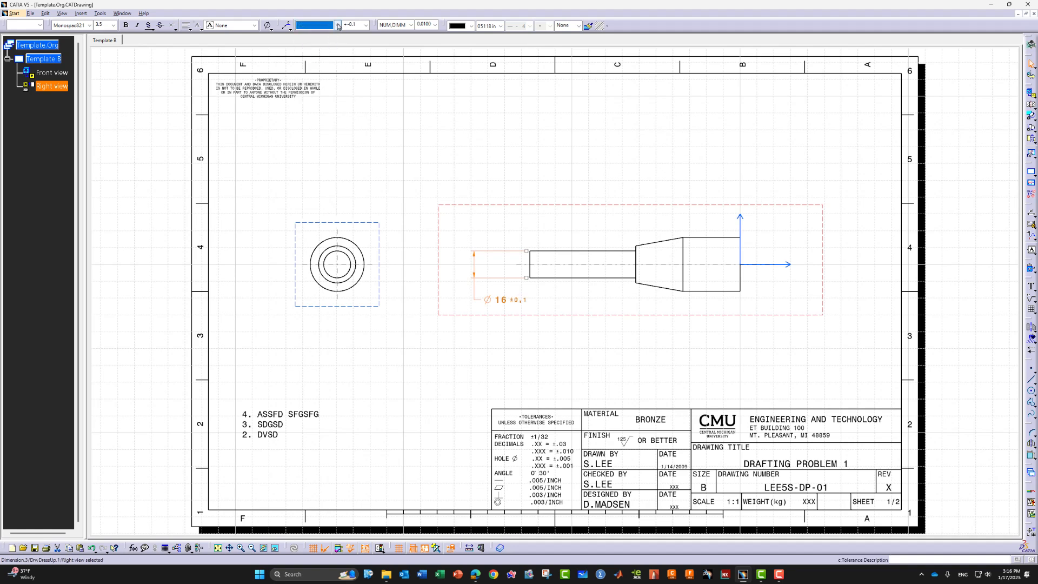
pyautogui.click(337, 26)
pyautogui.click(333, 53)
pyautogui.click(411, 24)
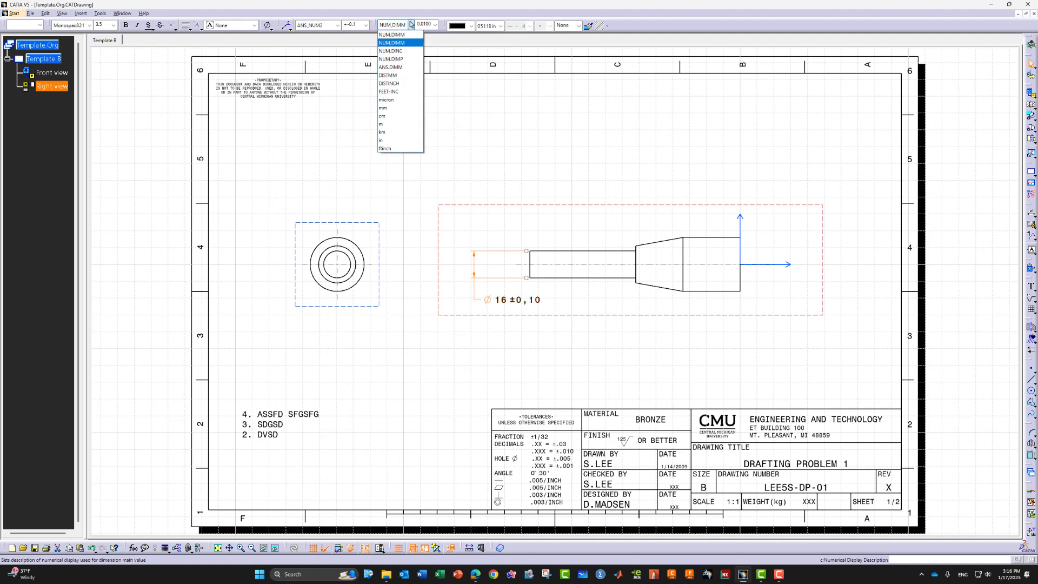
pyautogui.click(407, 91)
pyautogui.click(522, 346)
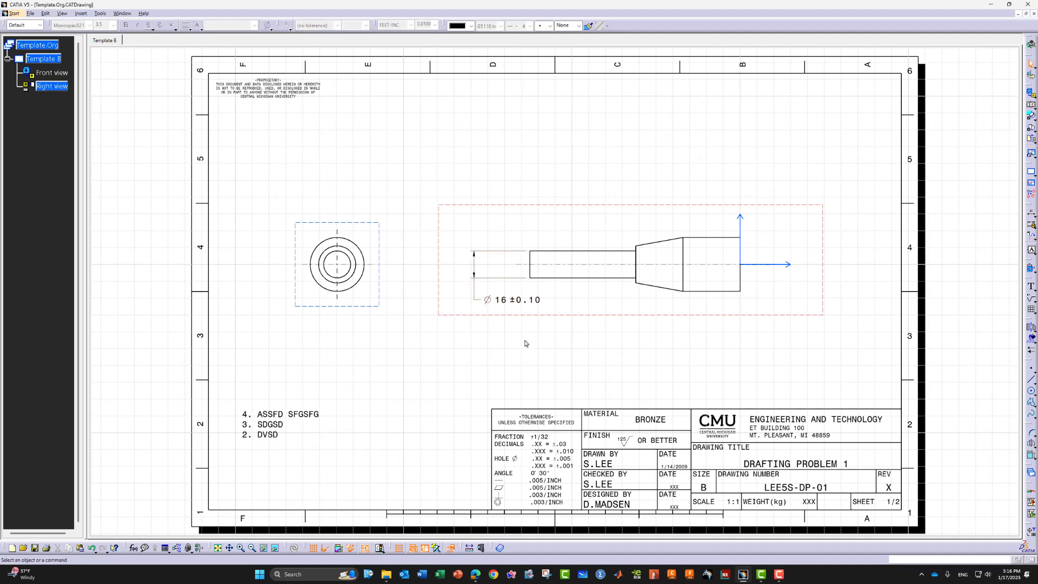
# Set the dimension's tolerance to 0.2 and -0.2 in Properties, giving ⌀16 ±0.20
pyautogui.click(519, 303)
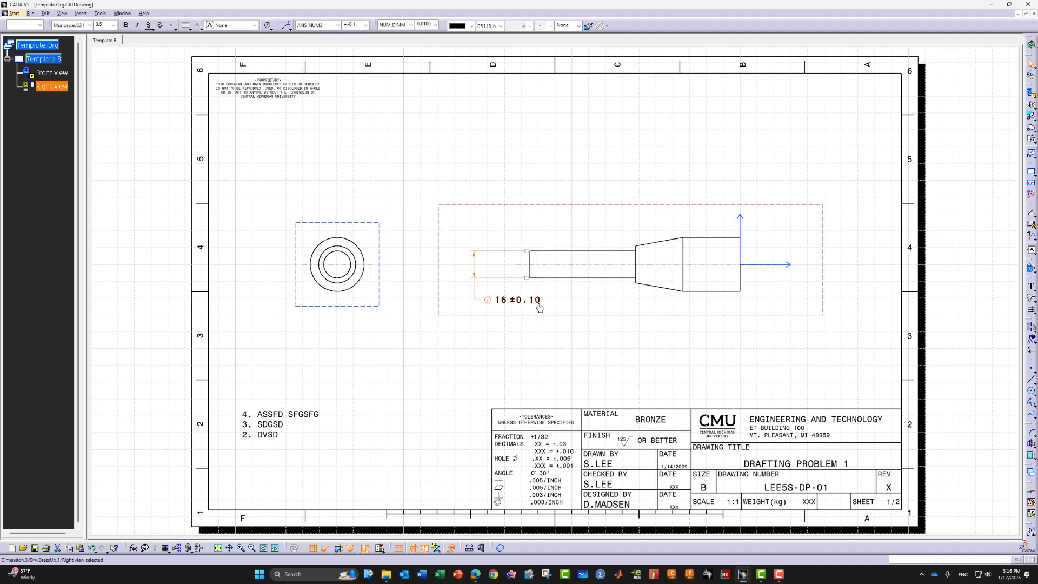
pyautogui.rightClick(520, 303)
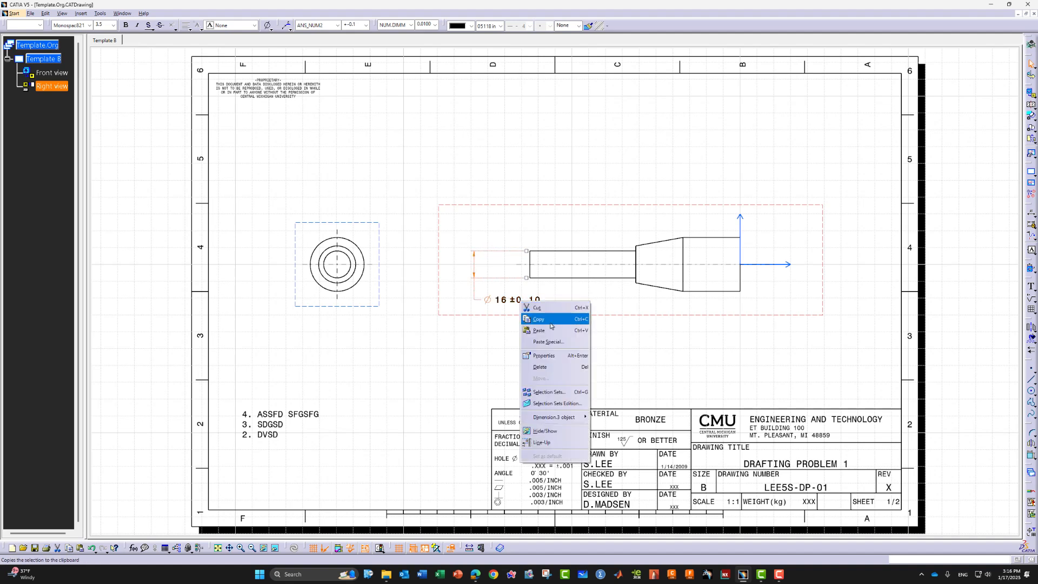
pyautogui.click(543, 355)
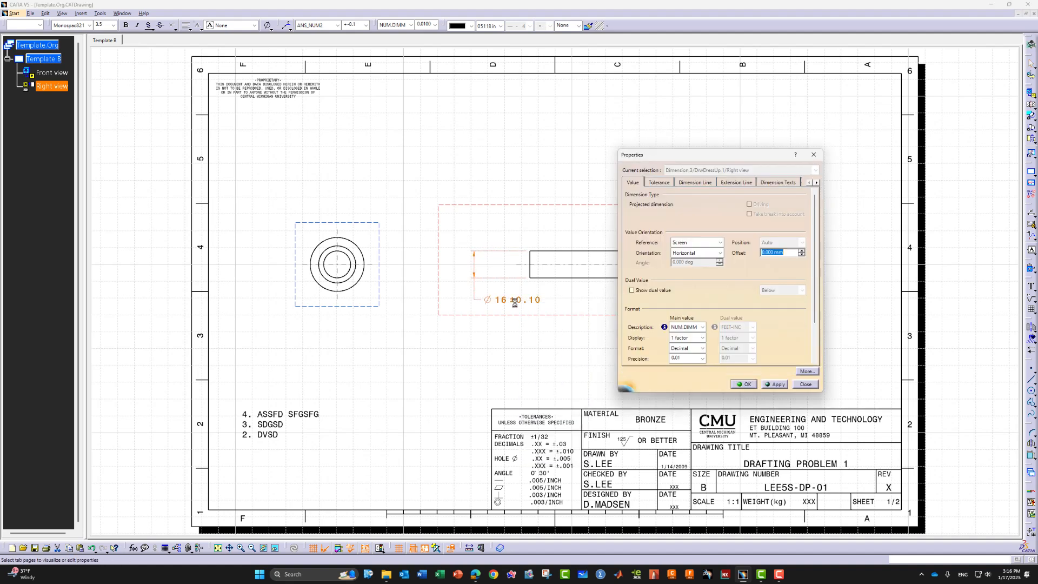
pyautogui.click(665, 183)
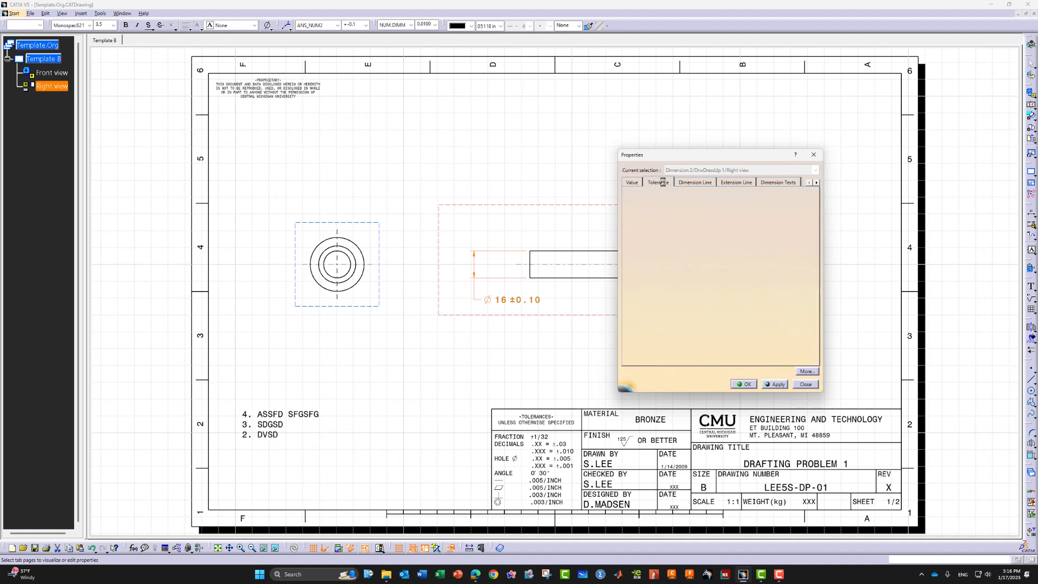
pyautogui.click(677, 220)
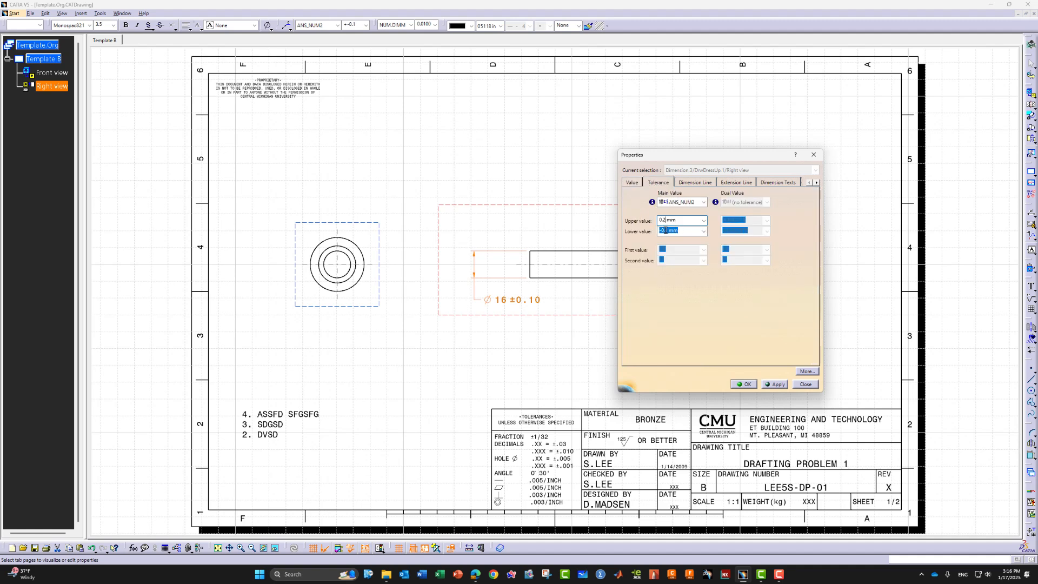
pyautogui.click(668, 232)
pyautogui.click(742, 384)
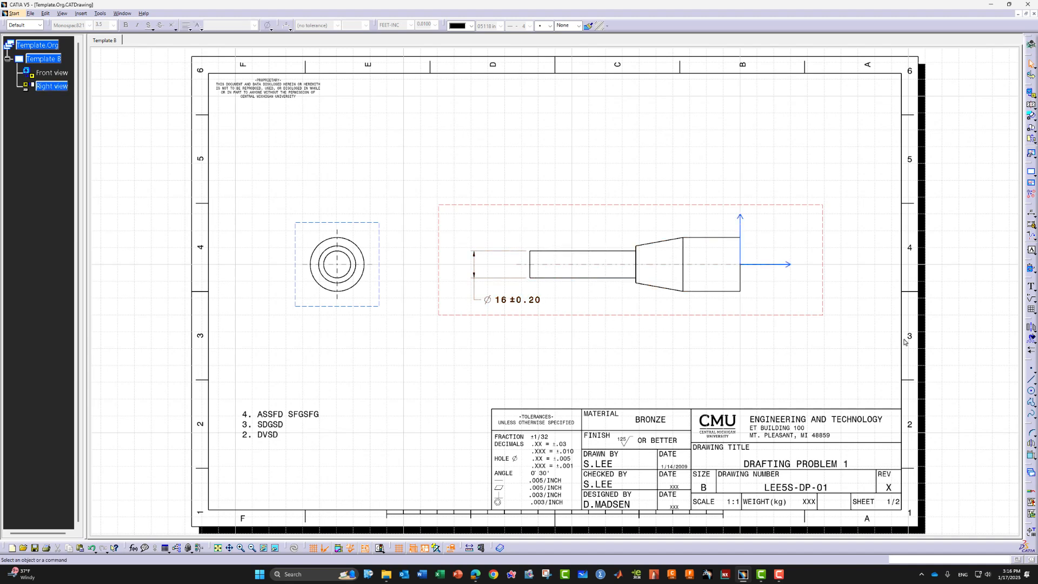
# Attach a Position geometric tolerance to the Ø16 ±0.20 dimension
pyautogui.click(1030, 268)
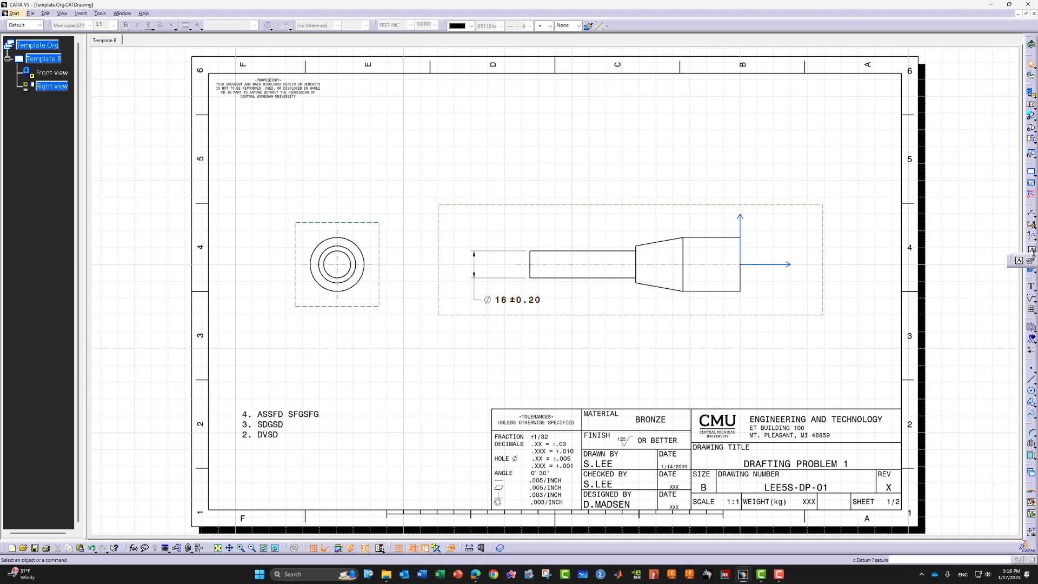
pyautogui.click(1030, 261)
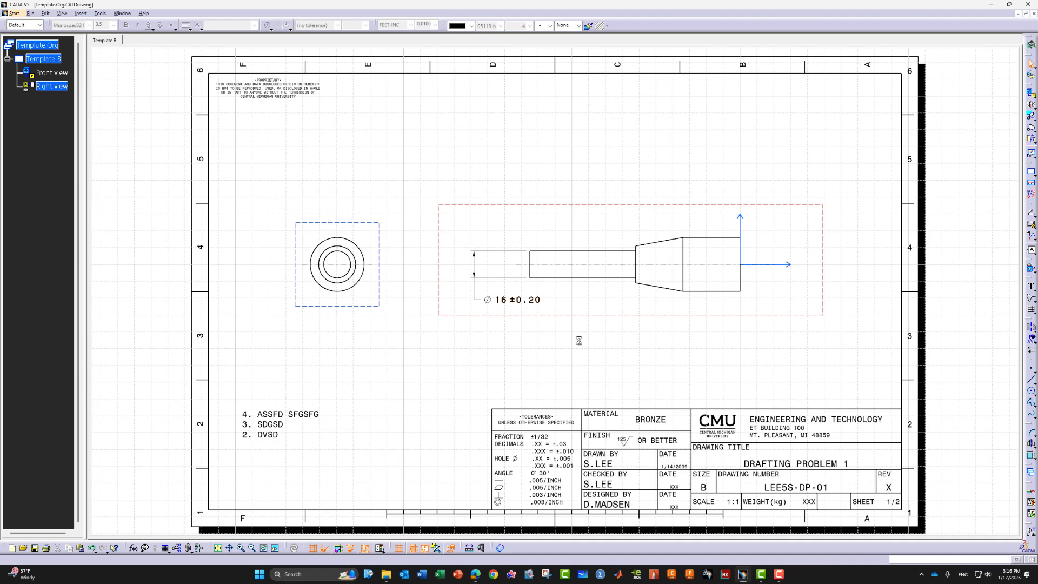
pyautogui.click(510, 303)
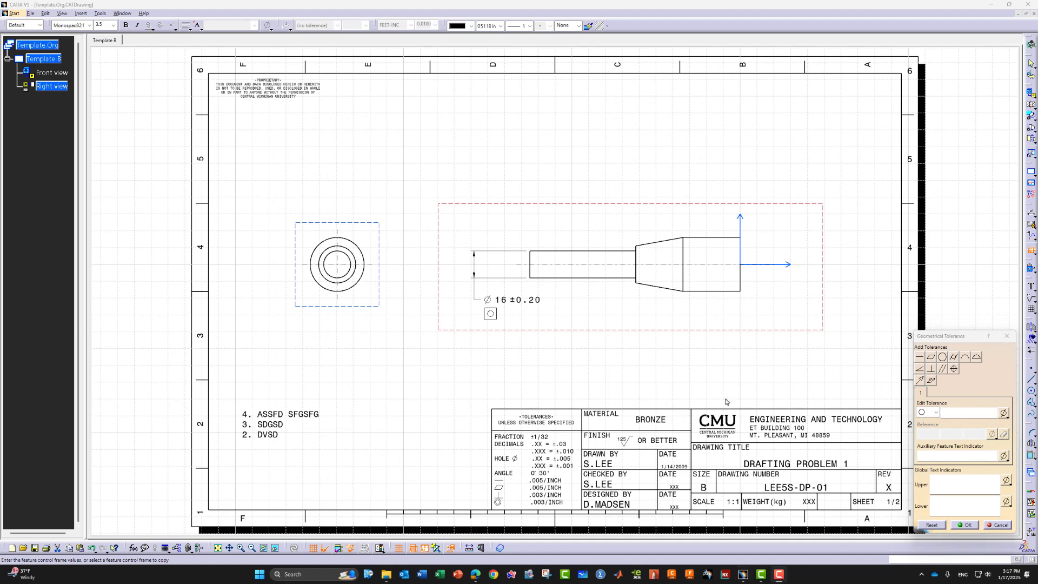
pyautogui.click(937, 415)
pyautogui.click(938, 414)
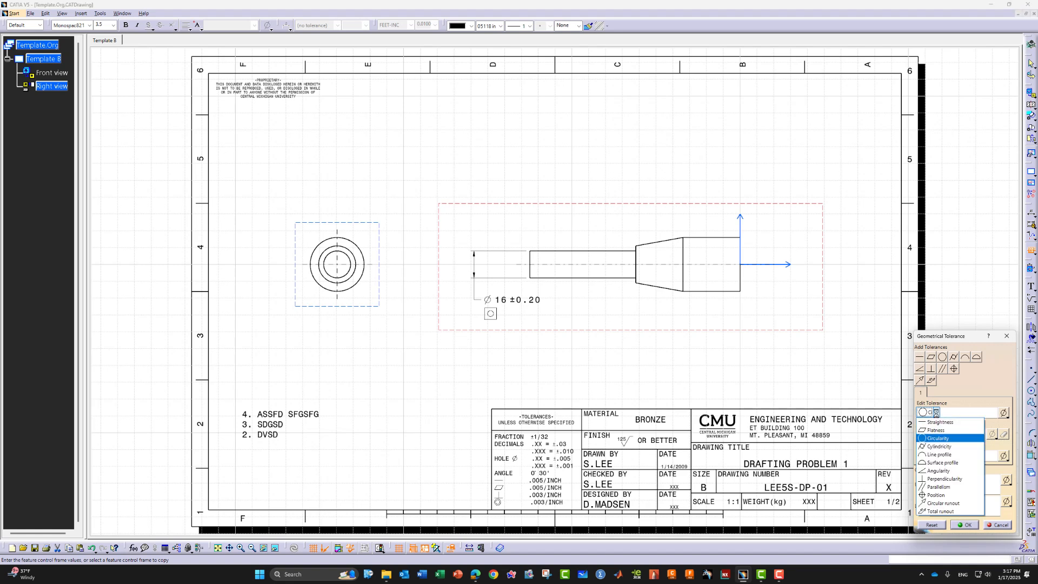
pyautogui.click(947, 495)
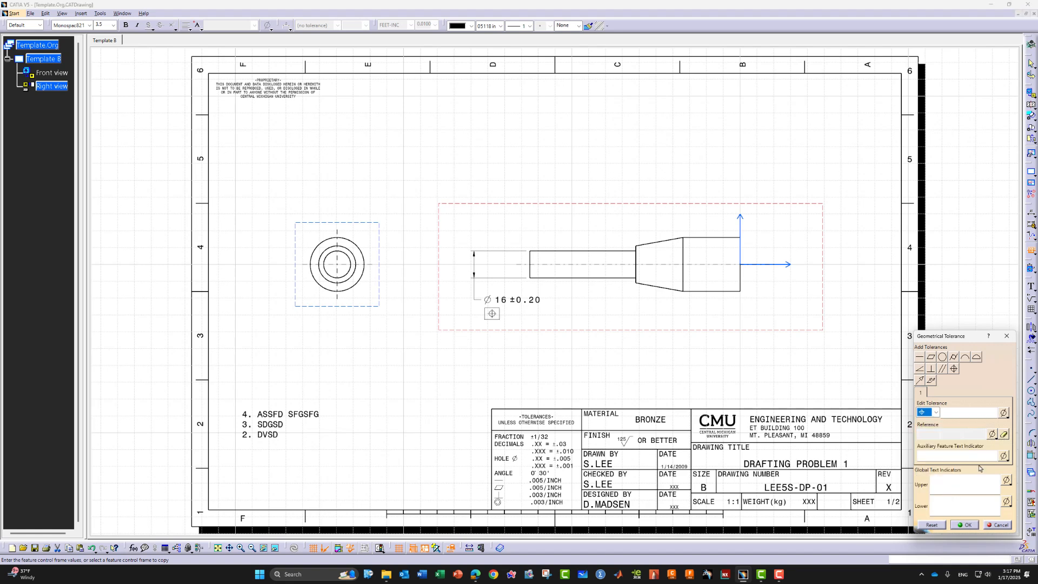
# Fill the frame with Ø0.15Ⓜ, primary datum A and secondary datum BⓂ, then confirm
pyautogui.click(1004, 413)
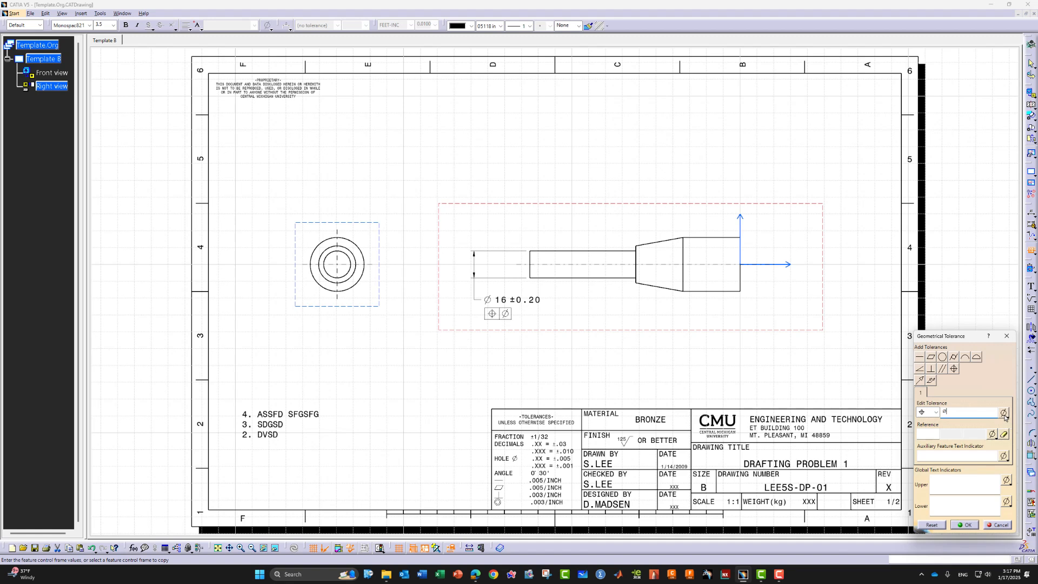
pyautogui.write('0.15')
pyautogui.click(1004, 413)
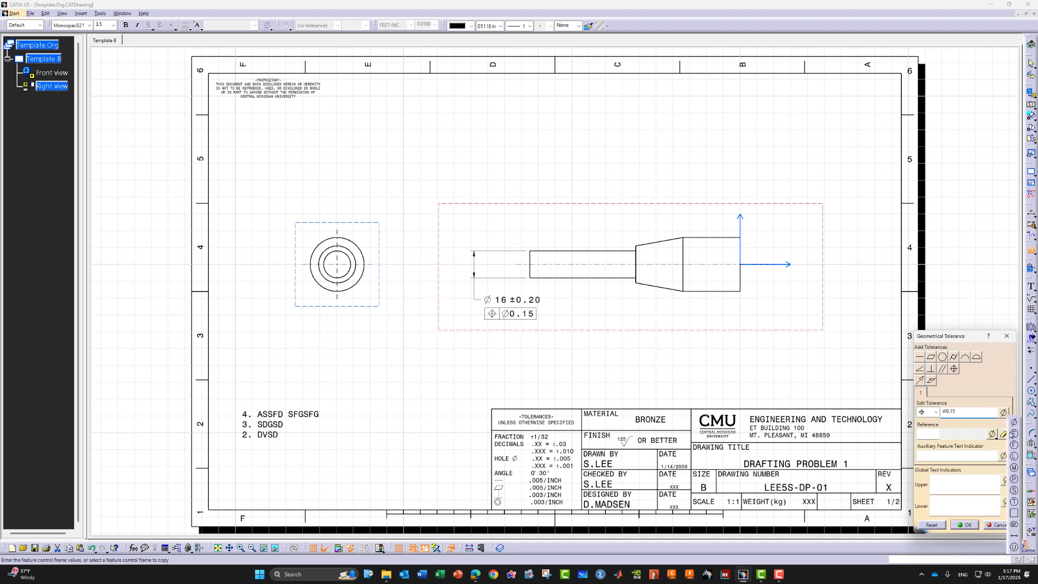
pyautogui.click(1014, 467)
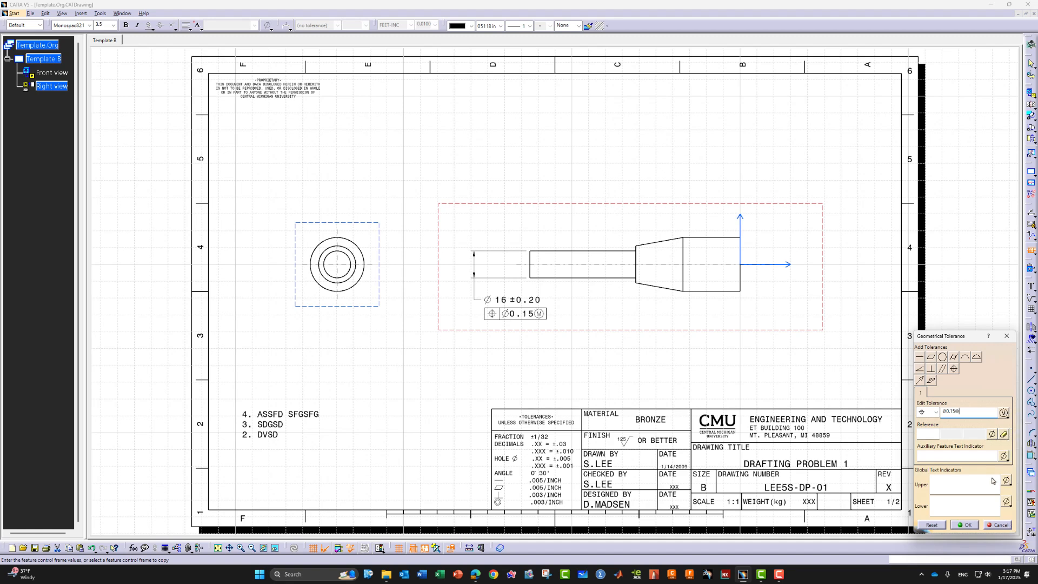
pyautogui.click(928, 435)
pyautogui.write('A')
pyautogui.click(951, 435)
pyautogui.write('B')
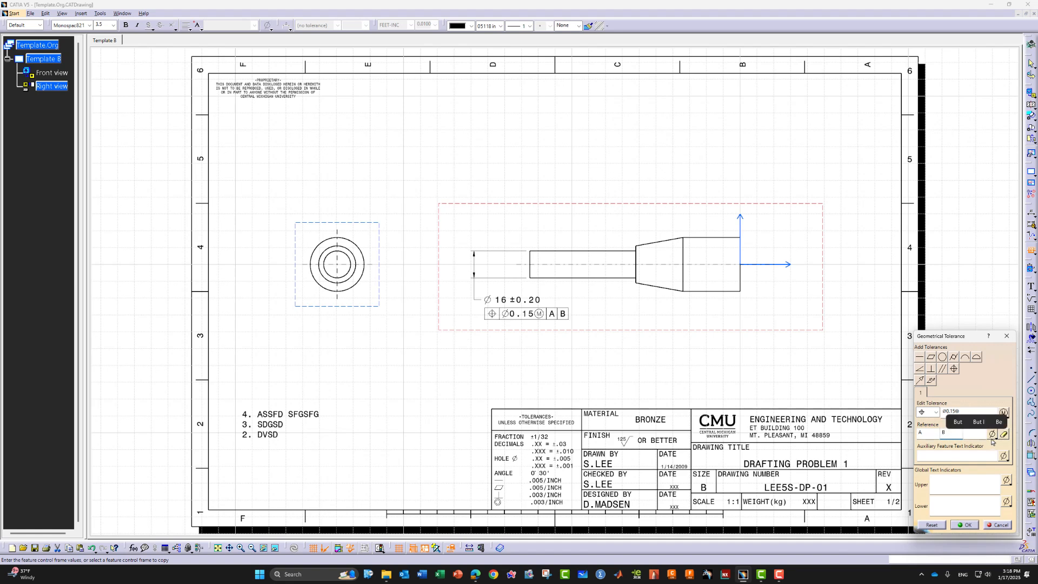
pyautogui.click(992, 434)
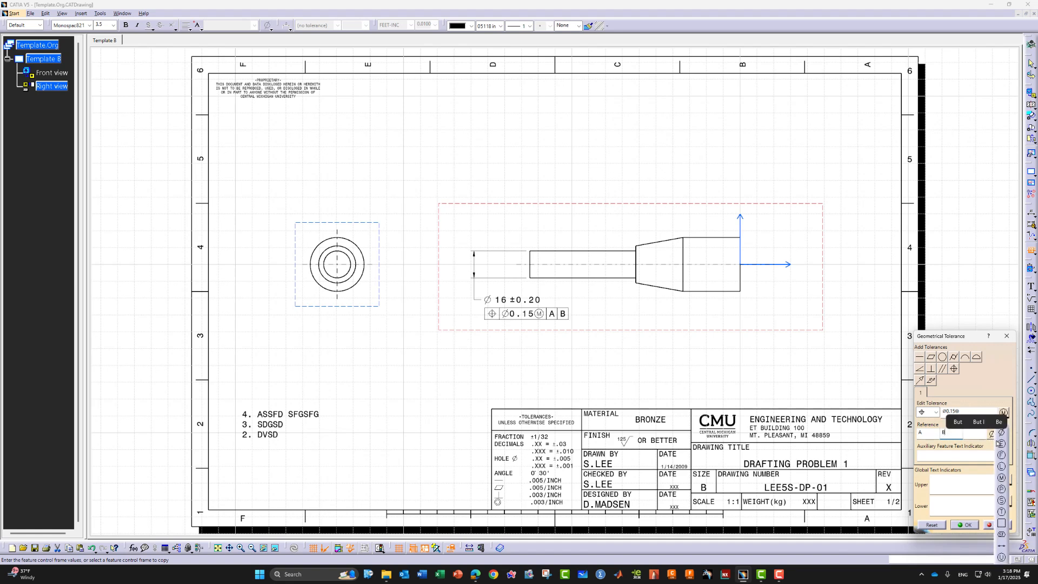
pyautogui.click(1002, 478)
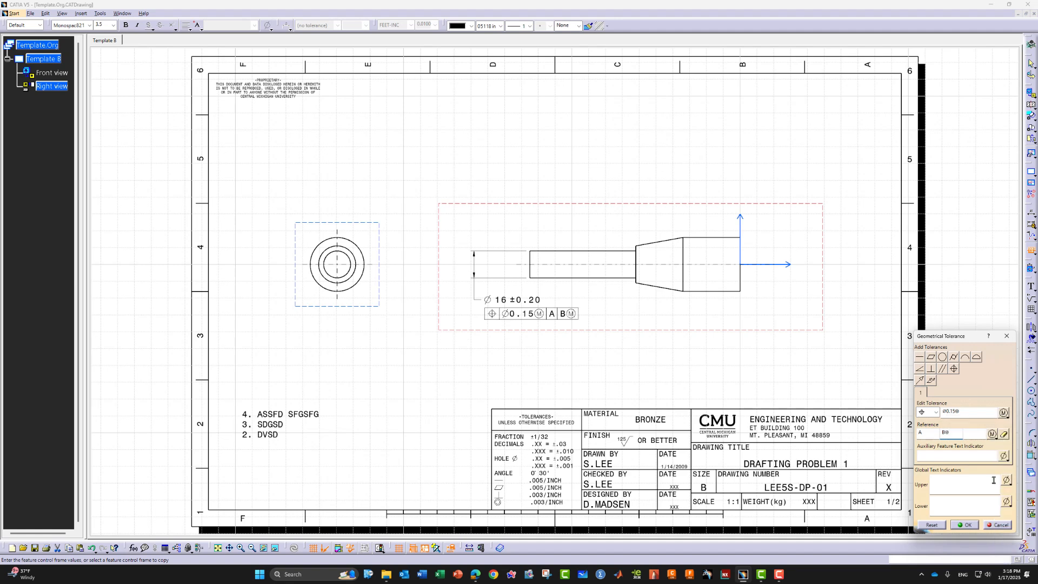
pyautogui.click(944, 412)
pyautogui.click(965, 525)
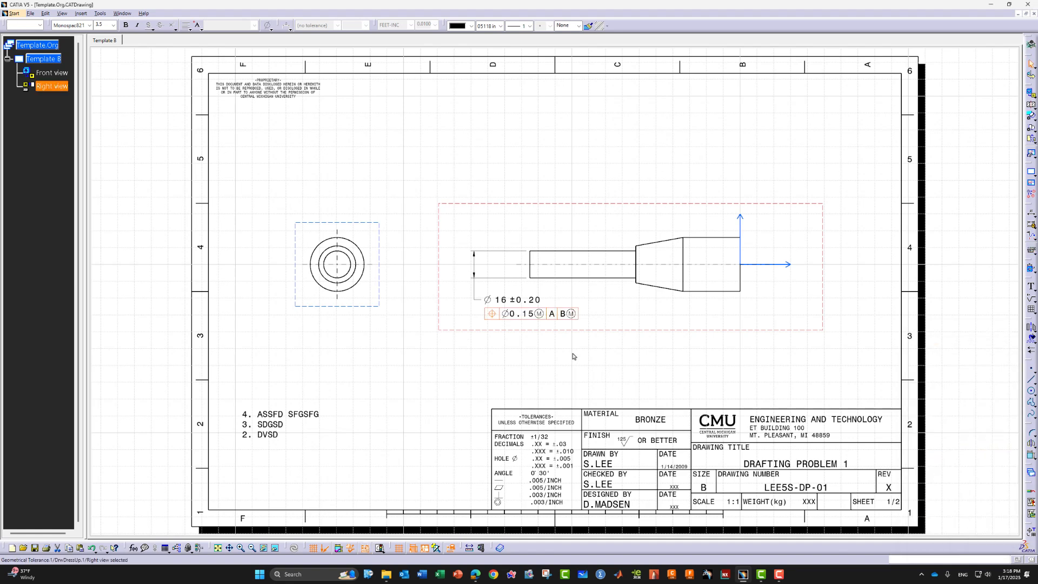
# Shift the Ø16 dimension and its position frame to the right
pyautogui.click(529, 304)
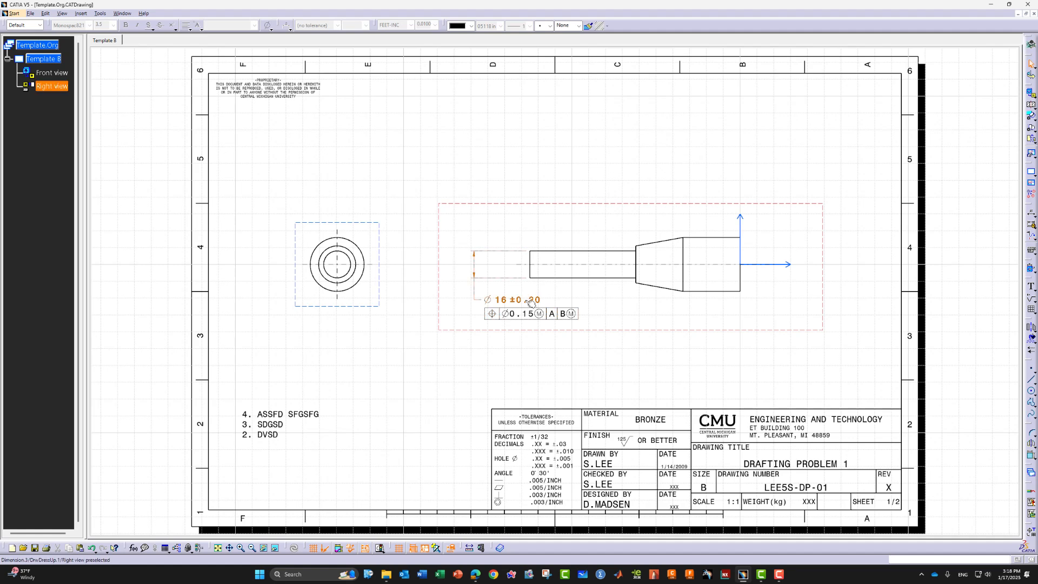
pyautogui.moveTo(530, 305); pyautogui.dragTo(500, 304)
pyautogui.click(529, 368)
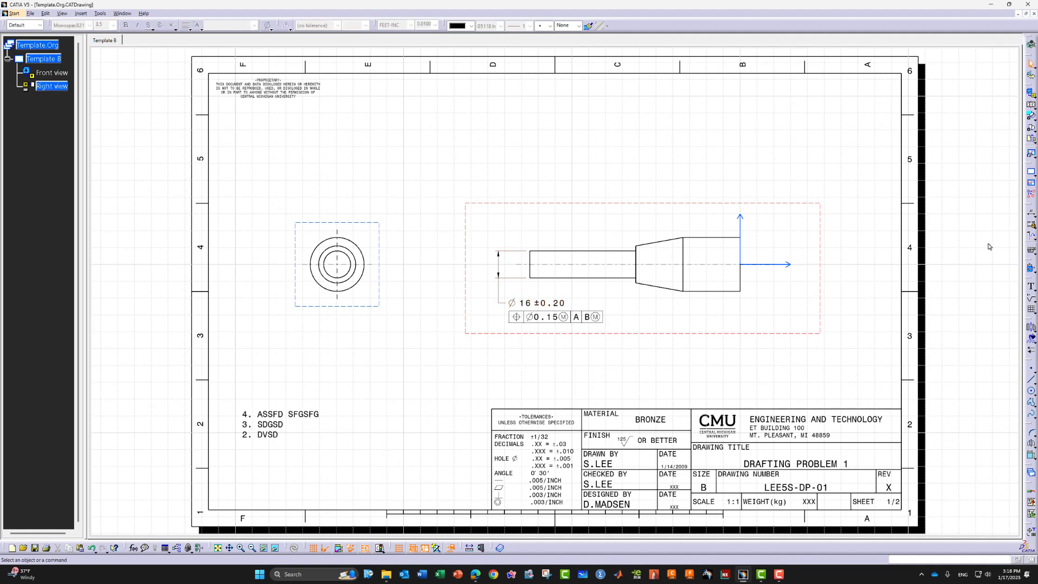
# Add a diameter dimension on the larger shaft step and place it below the pin
pyautogui.click(1031, 217)
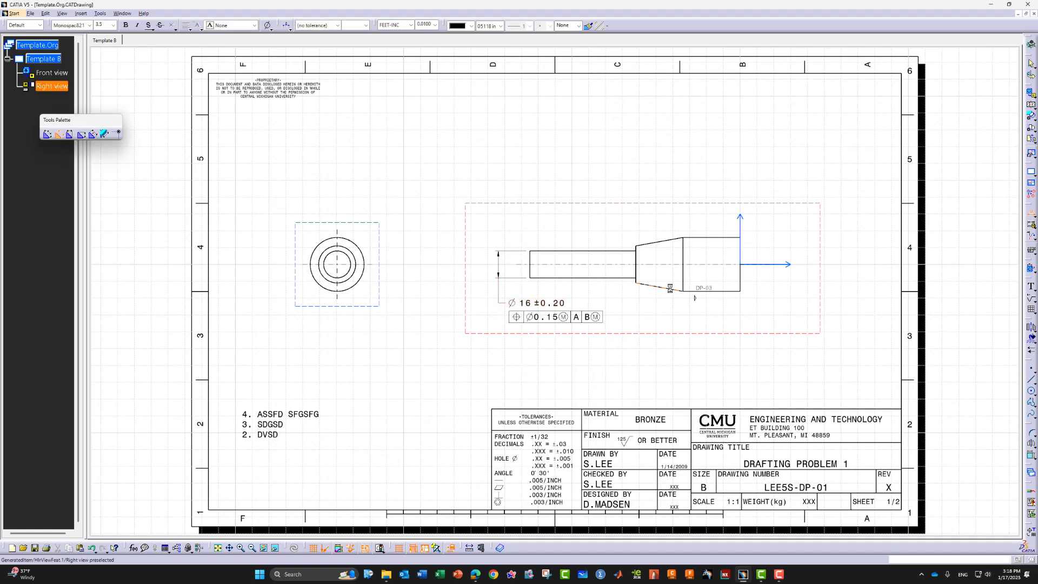
pyautogui.click(637, 272)
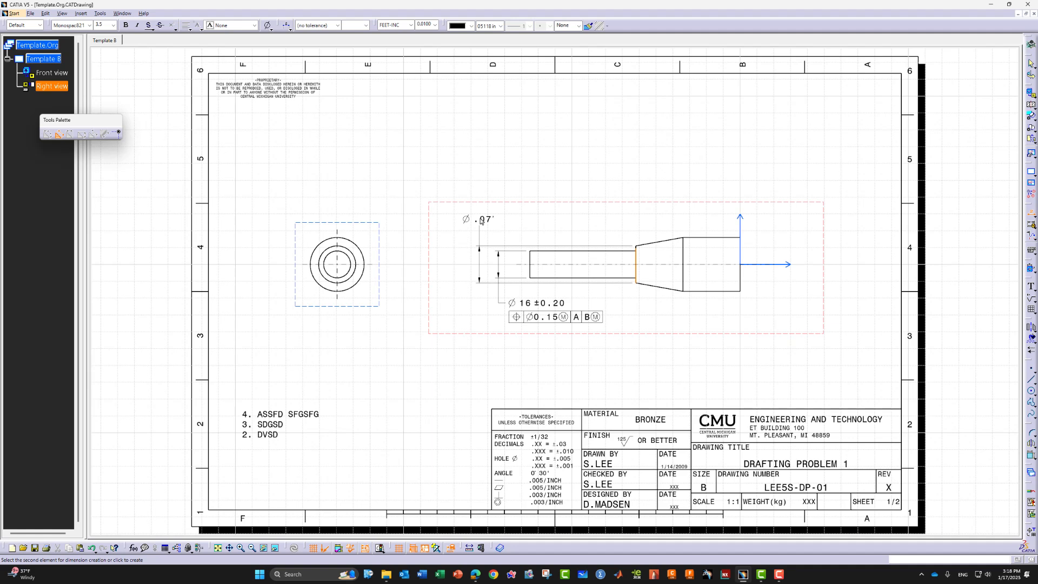
pyautogui.click(481, 222)
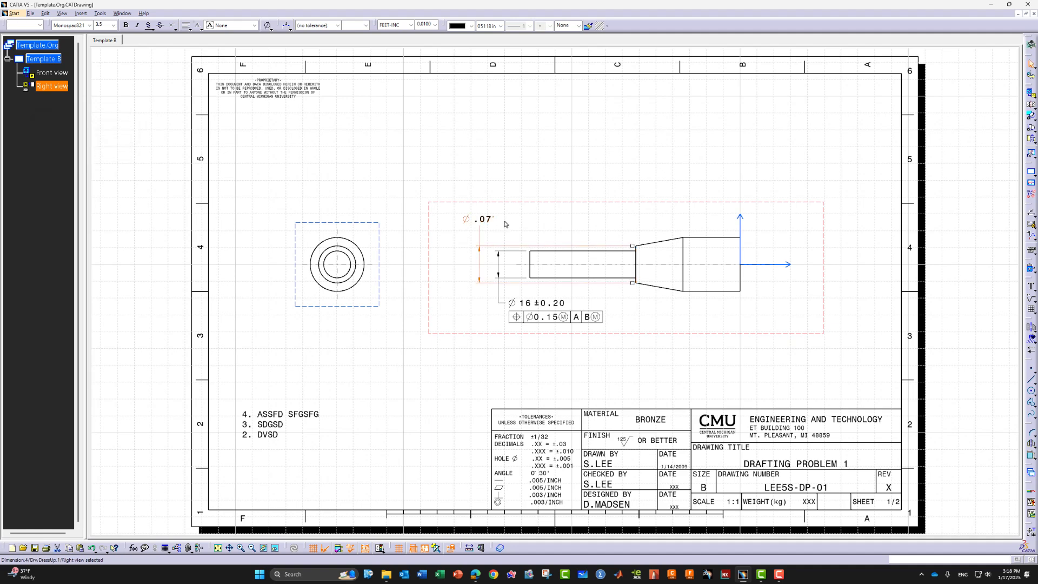
pyautogui.moveTo(481, 220); pyautogui.dragTo(475, 337)
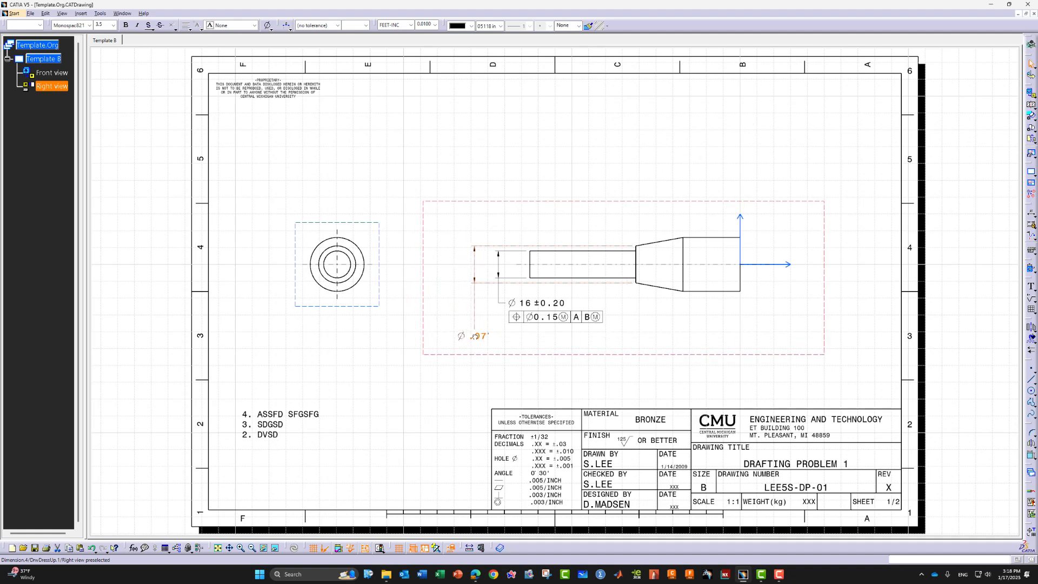
# Format the new dimension as NUM.DIMM Ø22 with a ±0.20 tolerance
pyautogui.click(409, 24)
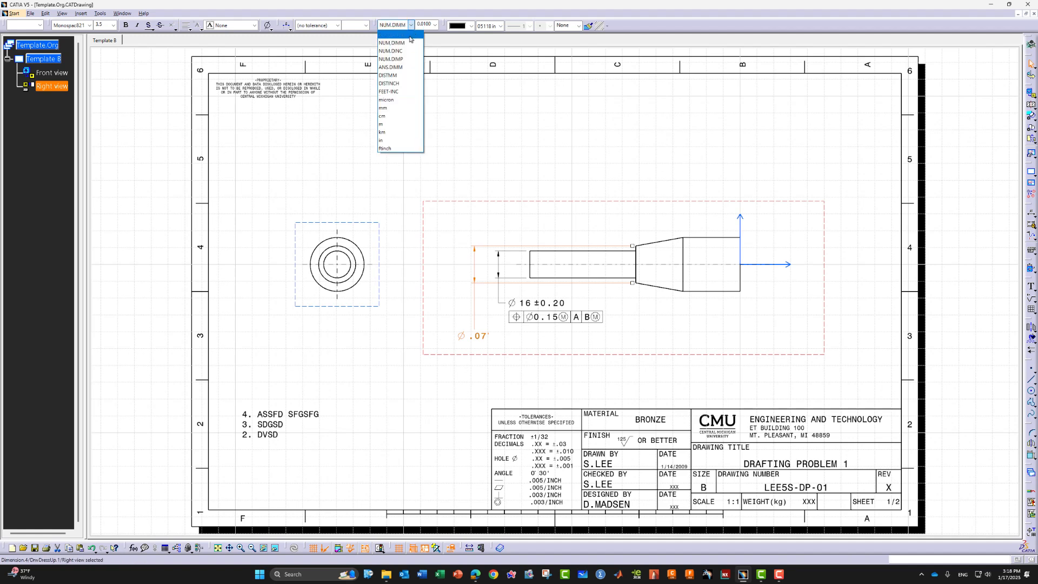
pyautogui.click(397, 35)
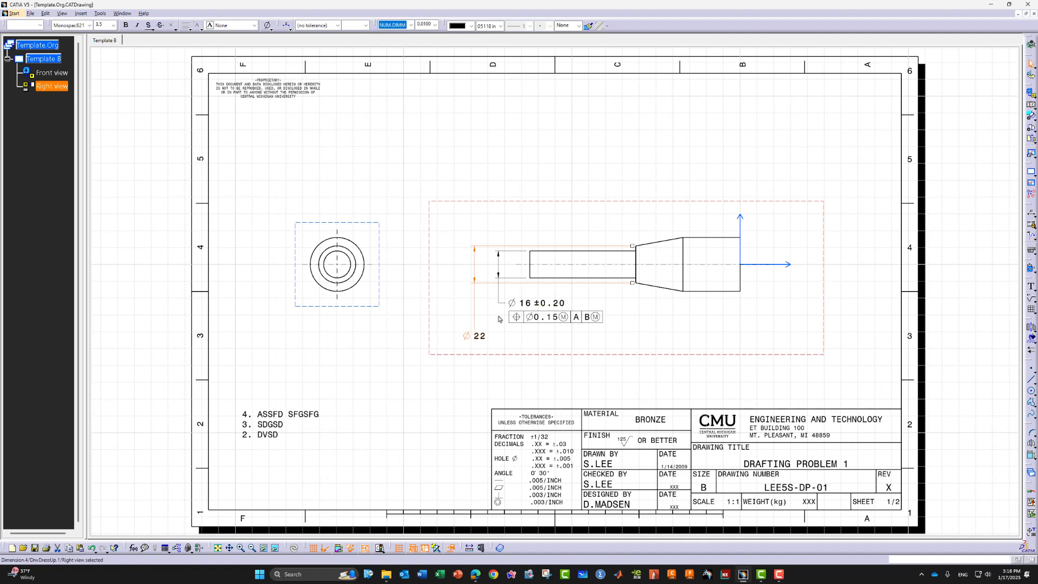
pyautogui.click(338, 25)
pyautogui.click(333, 52)
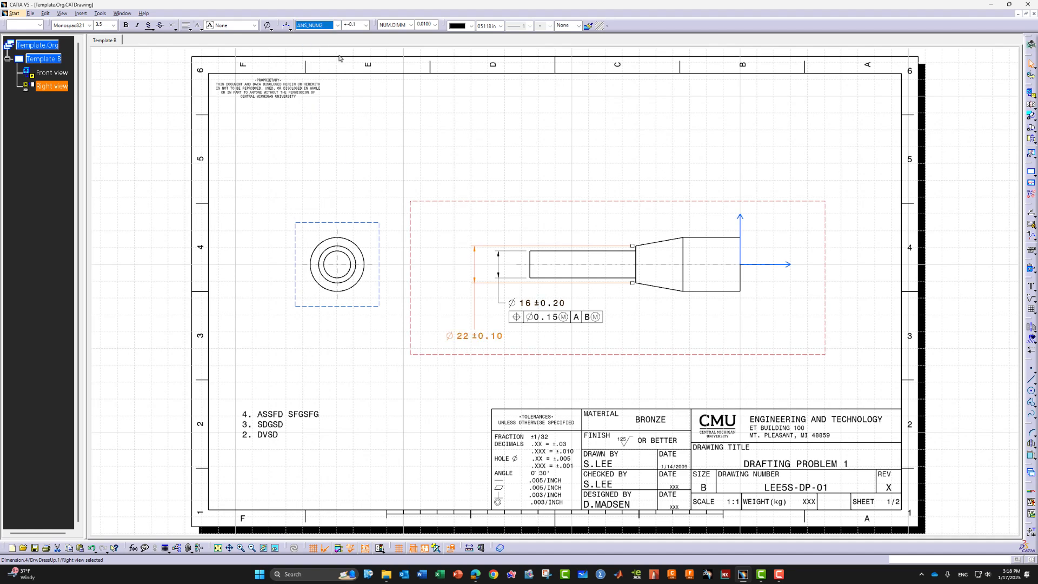
pyautogui.click(366, 25)
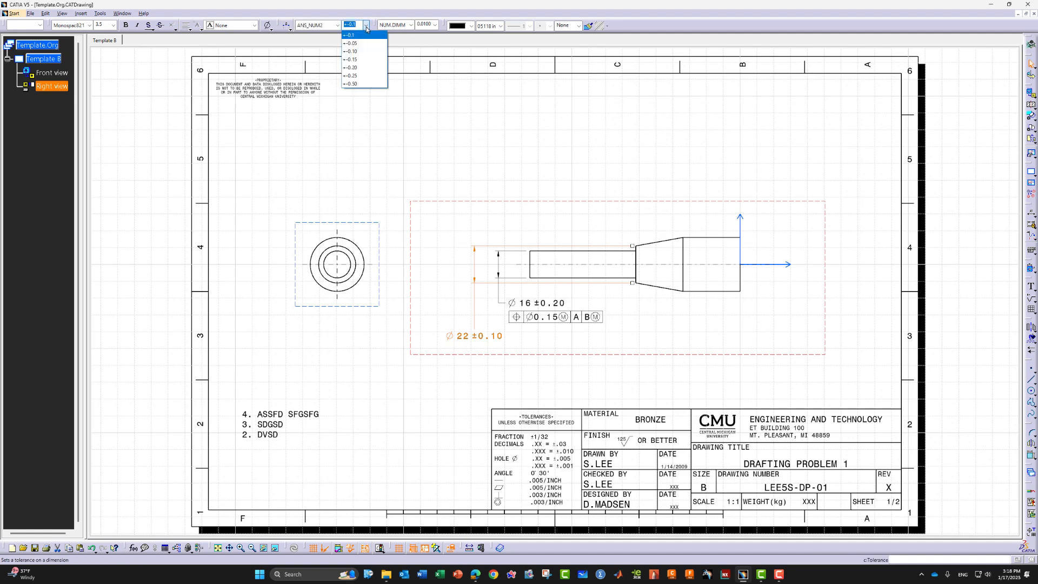
pyautogui.click(352, 67)
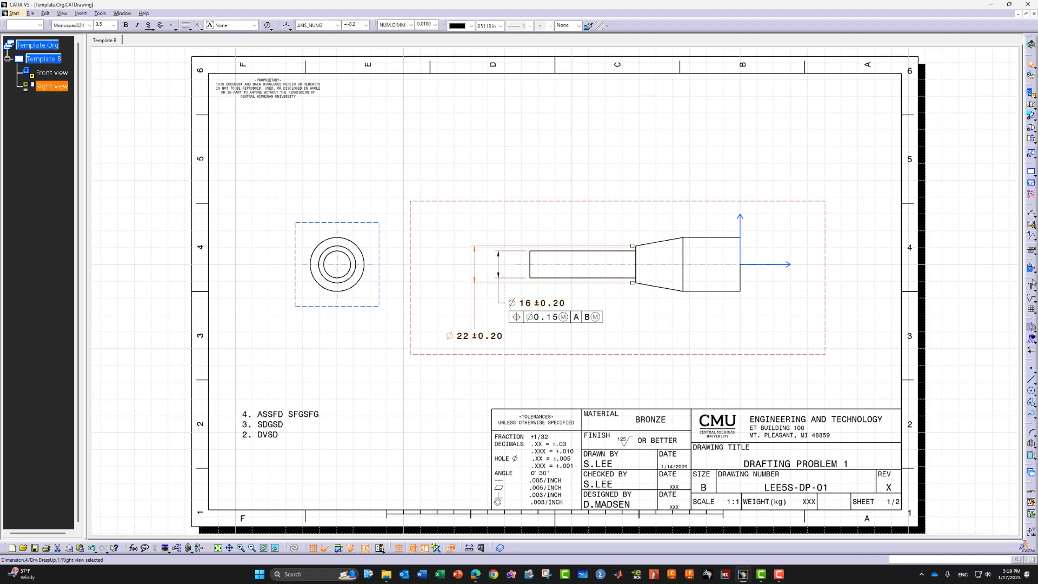
pyautogui.click(1031, 250)
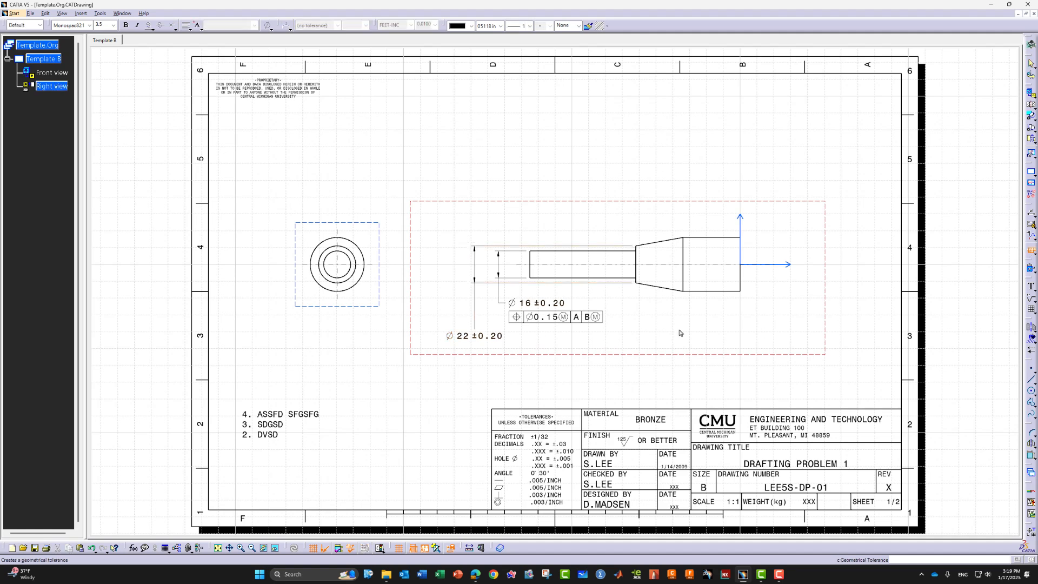
# Give the Ø22 dimension the same Ø0.15Ⓜ | A | BⓂ position frame and nudge it into place
pyautogui.click(477, 339)
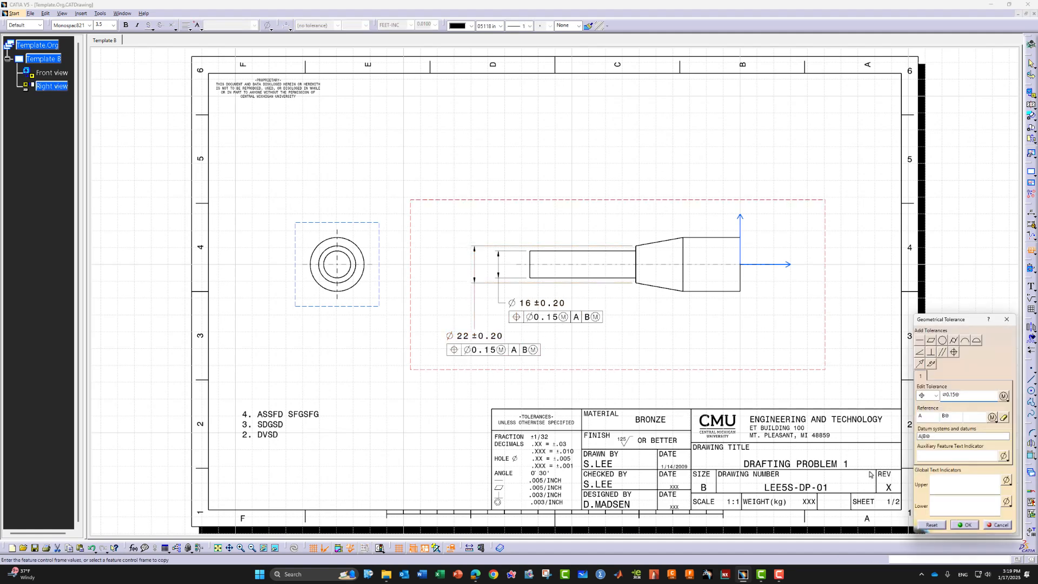
pyautogui.click(963, 525)
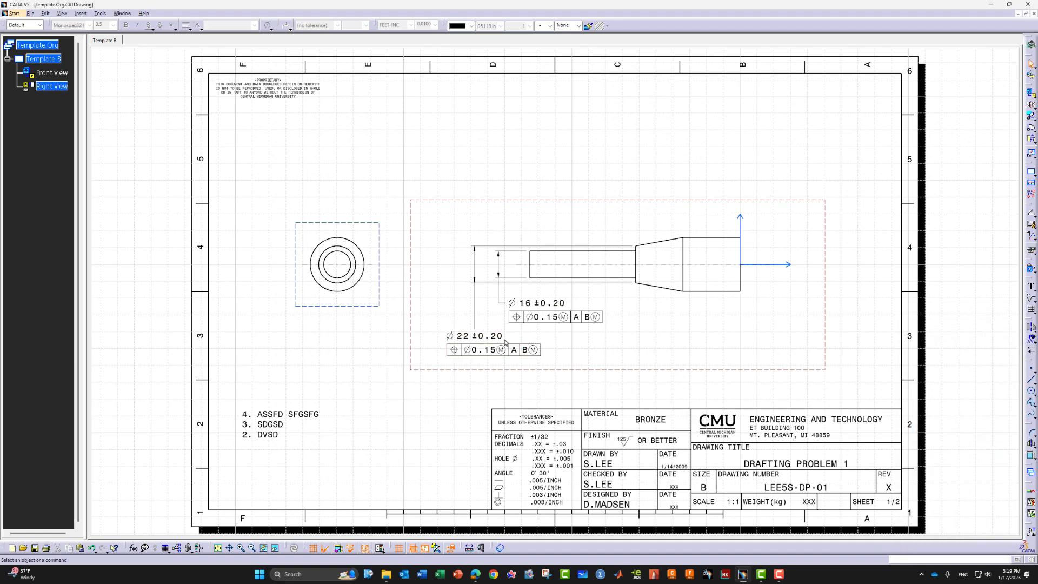
pyautogui.moveTo(505, 342)
pyautogui.mouseDown()
pyautogui.moveTo(513, 325)
pyautogui.moveTo(476, 336)
pyautogui.mouseUp()
pyautogui.scroll(3, 568, 309)
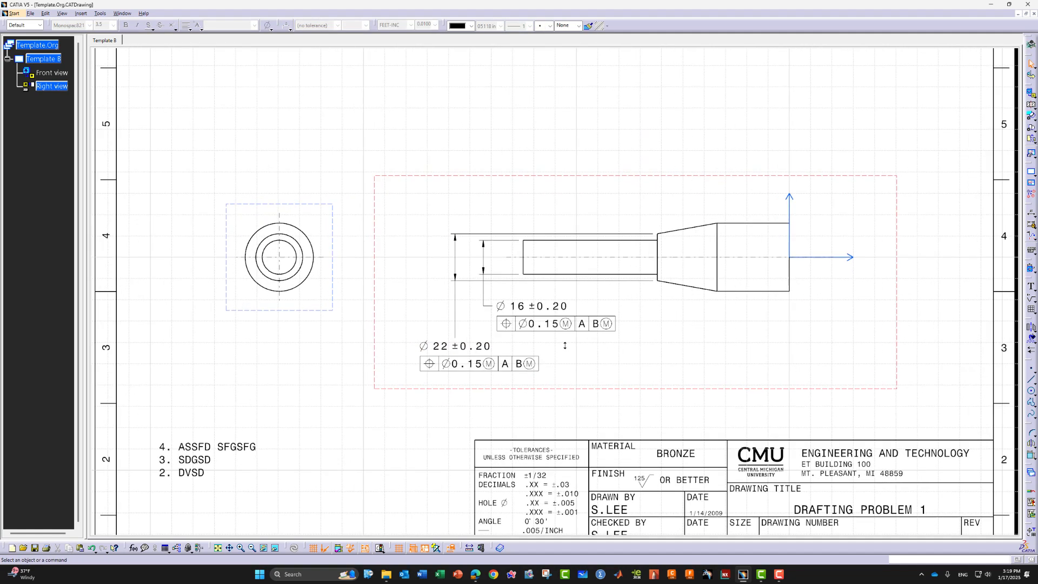
pyautogui.scroll(1, 568, 310)
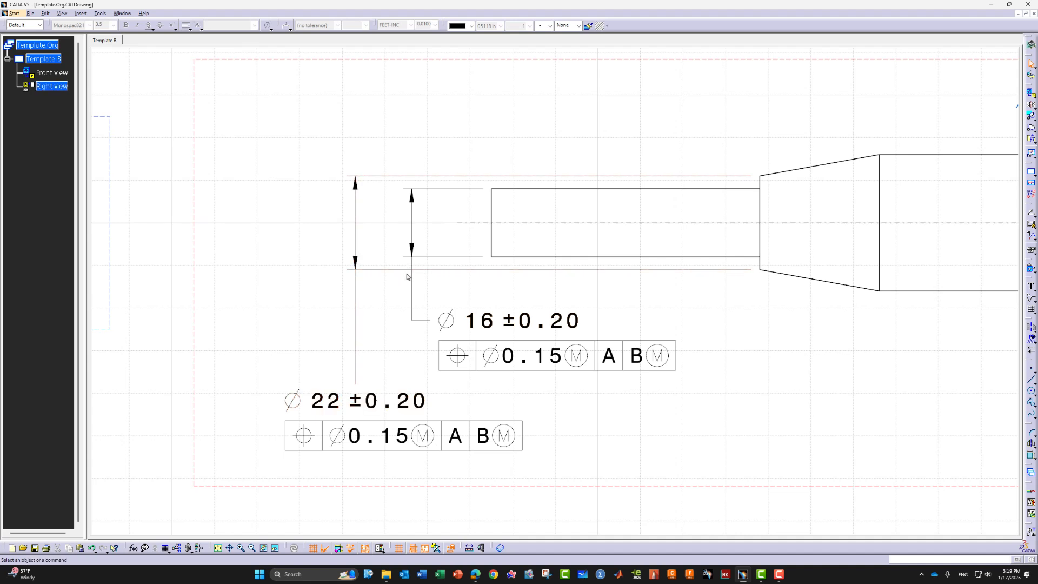
# Cut a small interruption gap into the Ø22 dimension's lower extension line
pyautogui.click(445, 269)
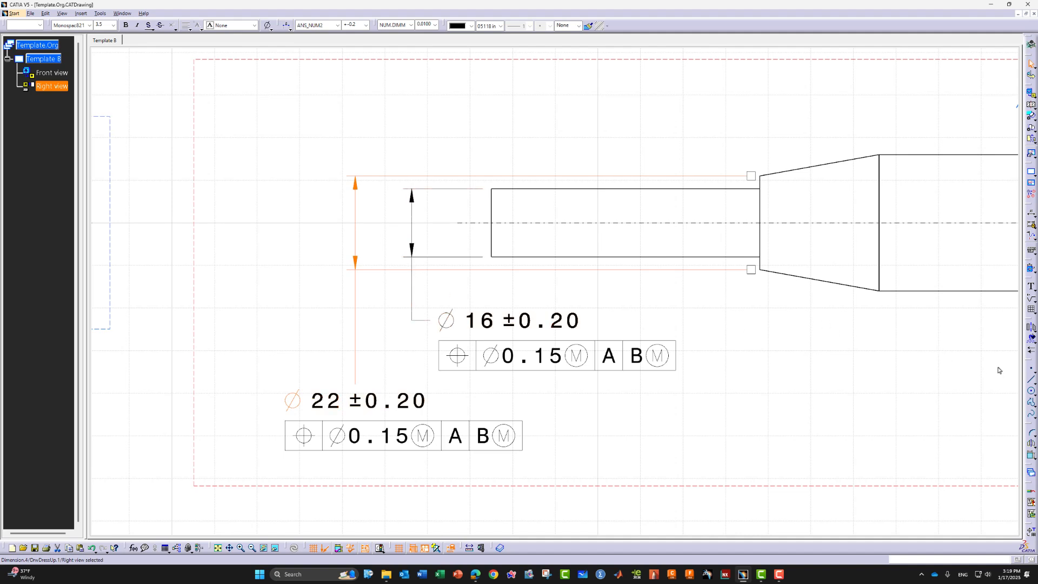
pyautogui.click(1032, 238)
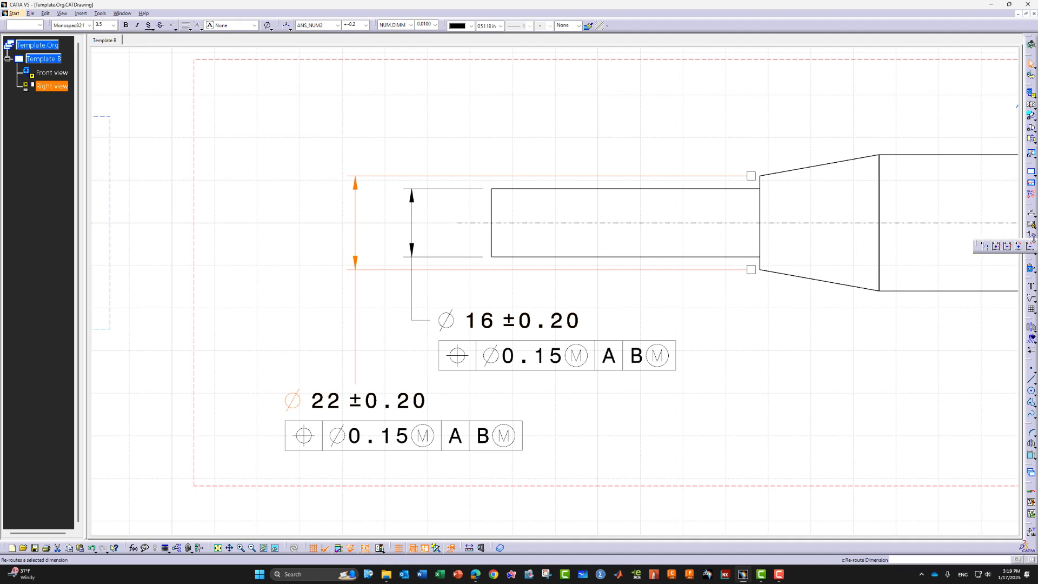
pyautogui.click(995, 250)
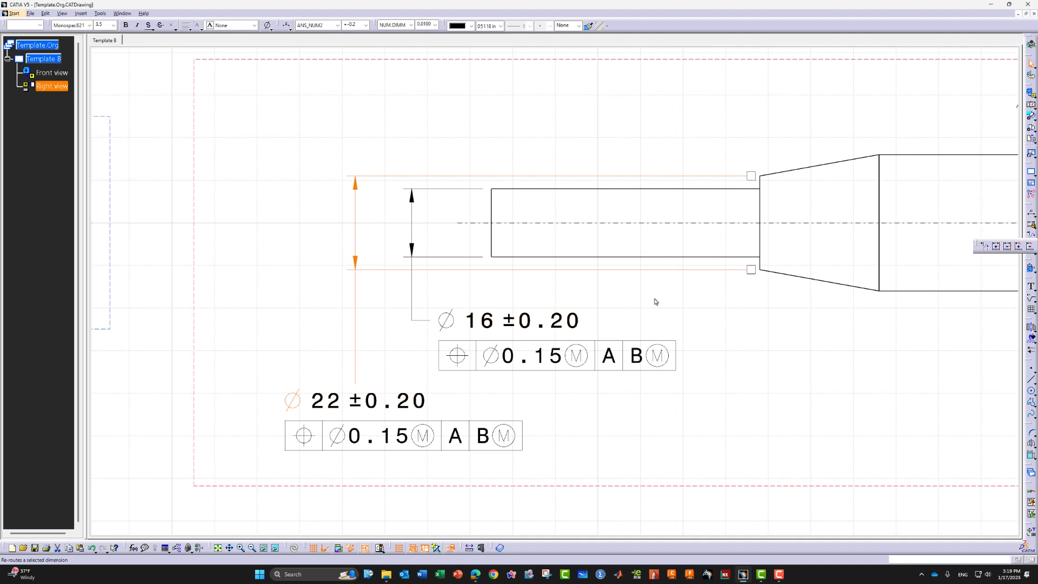
pyautogui.click(426, 273)
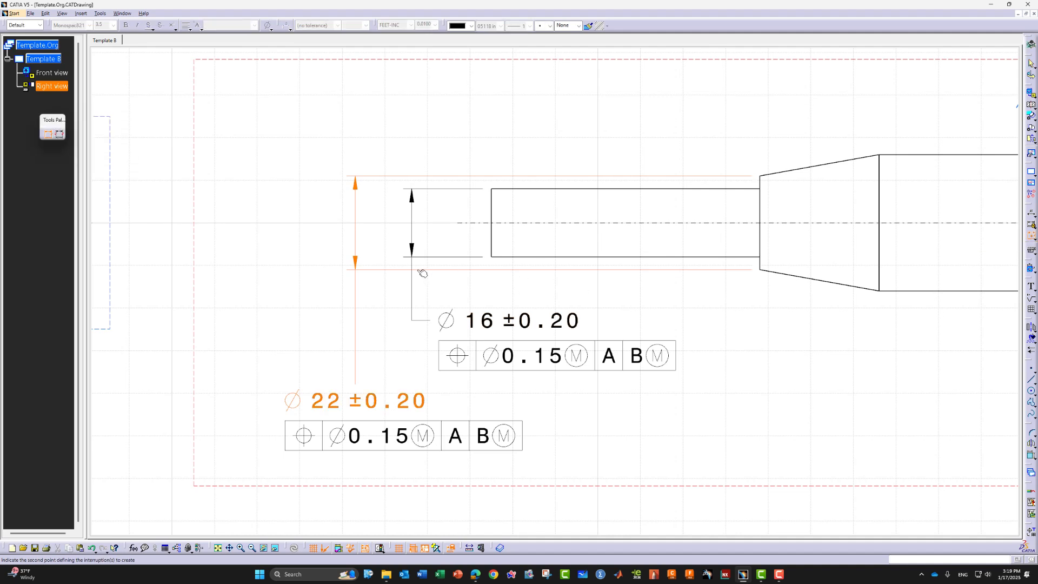
pyautogui.click(422, 273)
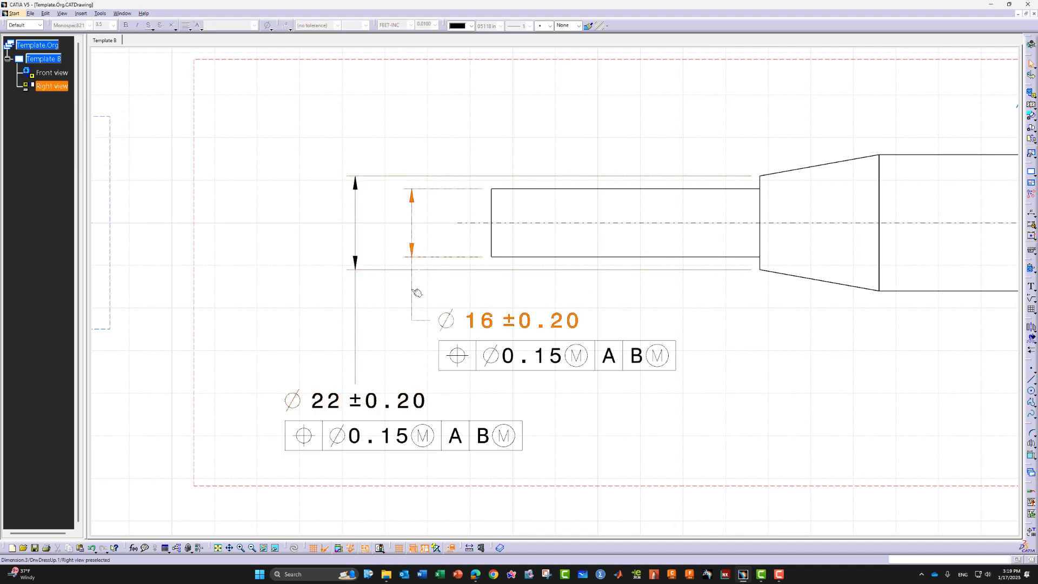
pyautogui.click(416, 288)
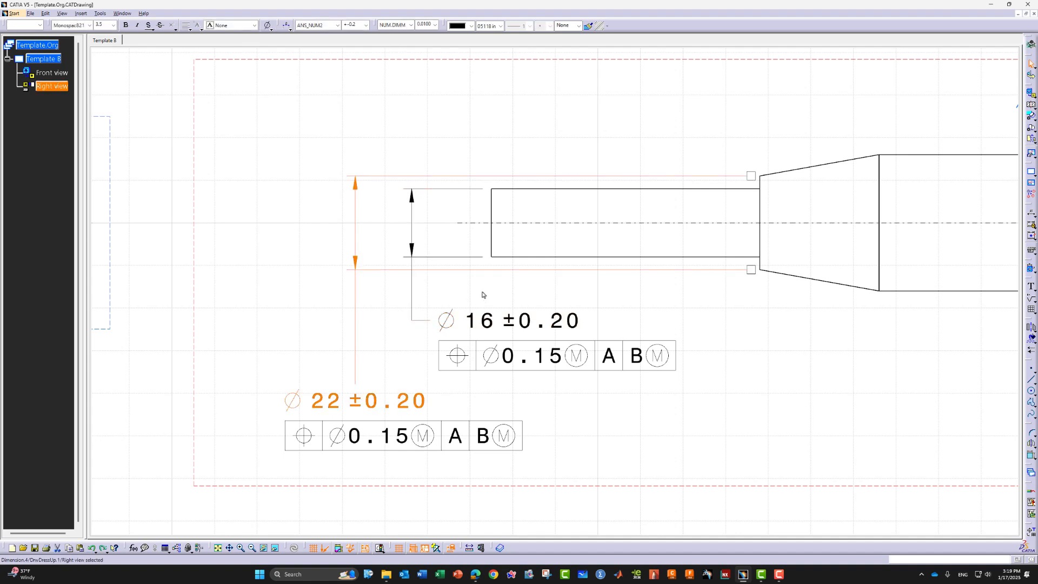
pyautogui.click(887, 319)
pyautogui.click(1031, 237)
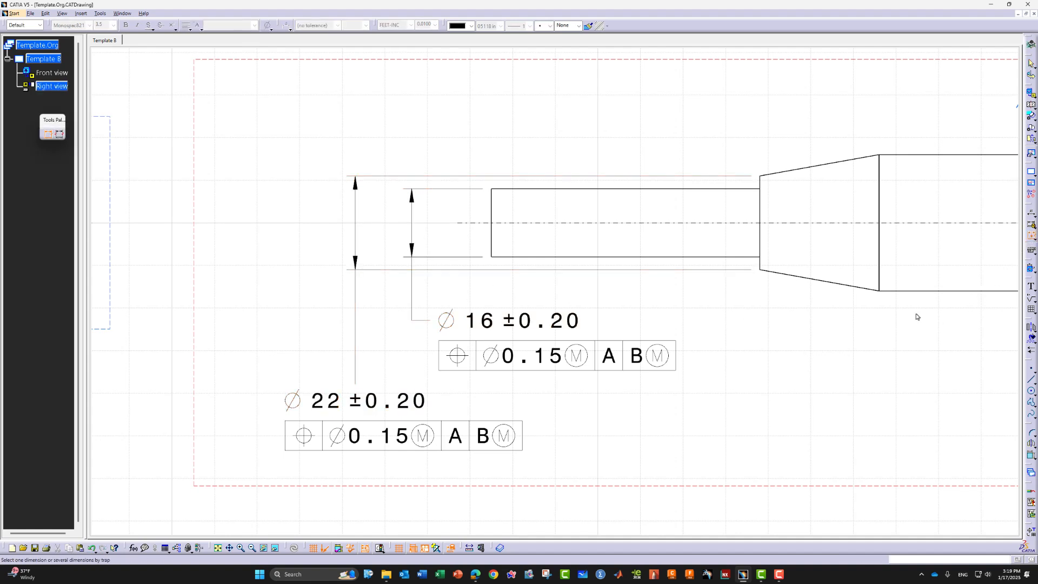
pyautogui.click(439, 272)
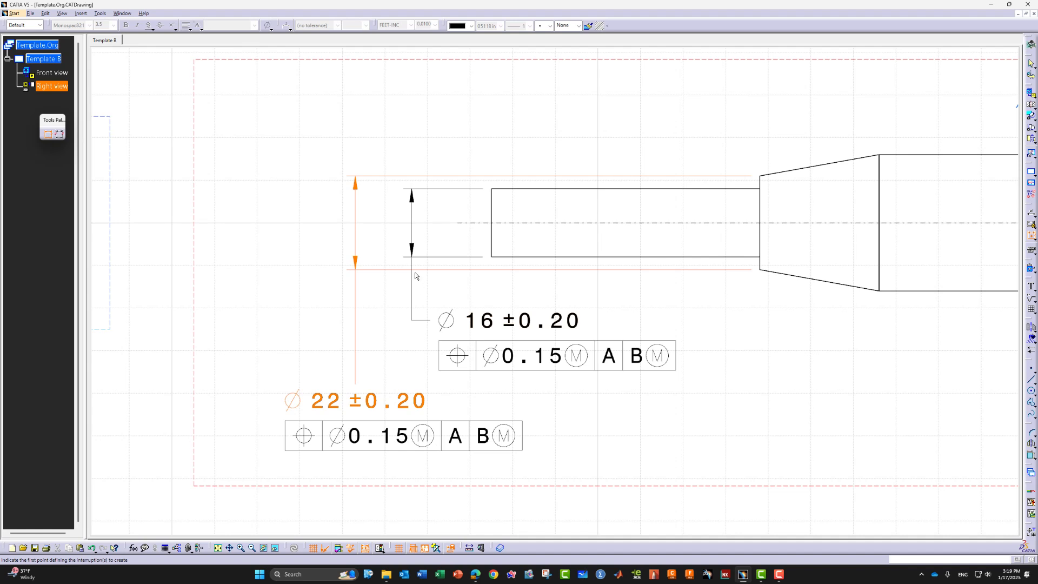
pyautogui.click(419, 271)
pyautogui.click(407, 271)
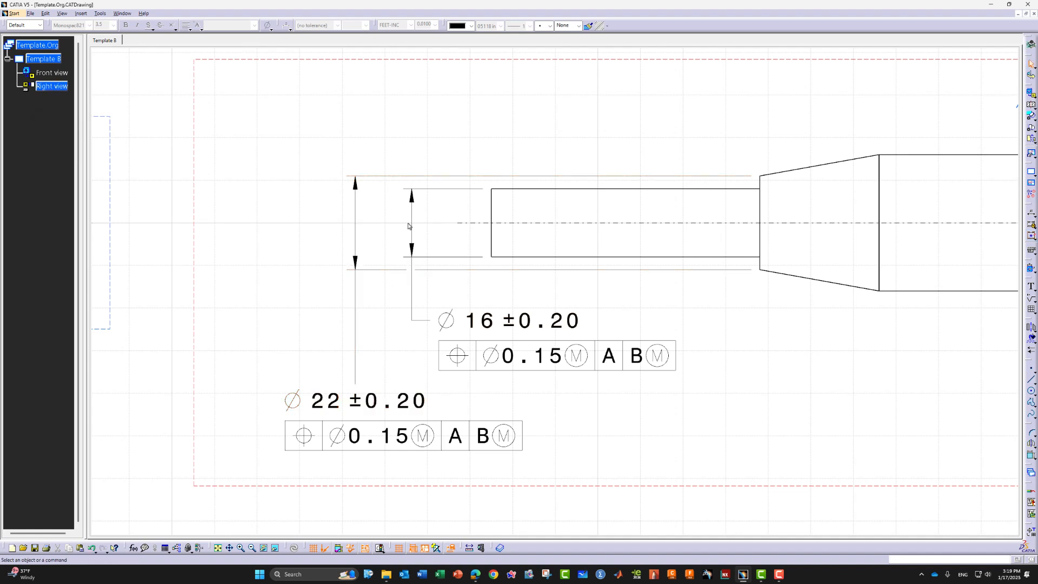
# Raise the Ø16 callout slightly and reframe the sheet view
pyautogui.moveTo(417, 240); pyautogui.dragTo(412, 318)
pyautogui.click(744, 388)
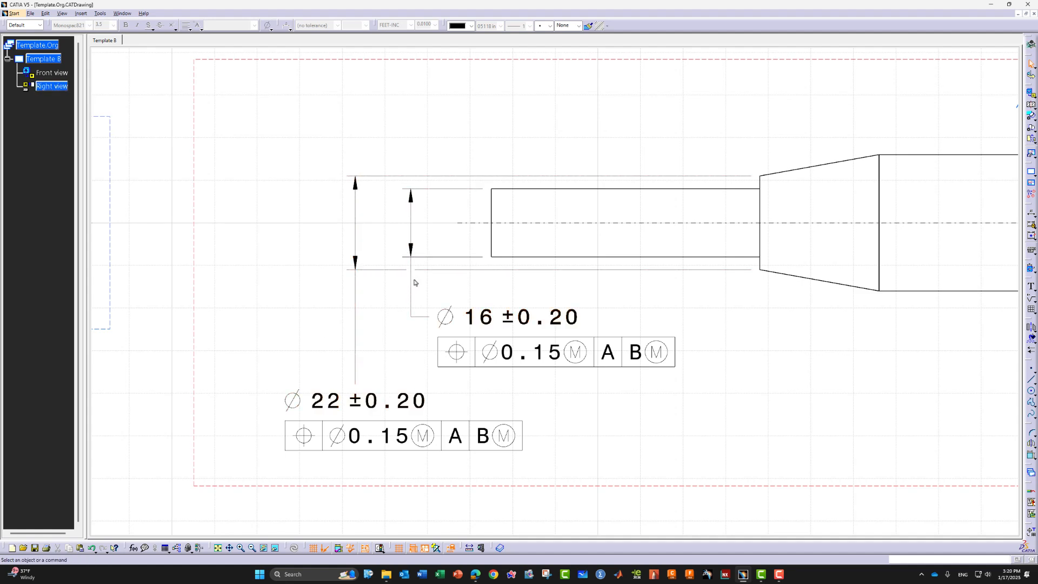
pyautogui.keyDown('ctrl'); pyautogui.moveTo(292, 255); pyautogui.dragTo(294, 276, button='middle'); pyautogui.keyUp('ctrl')
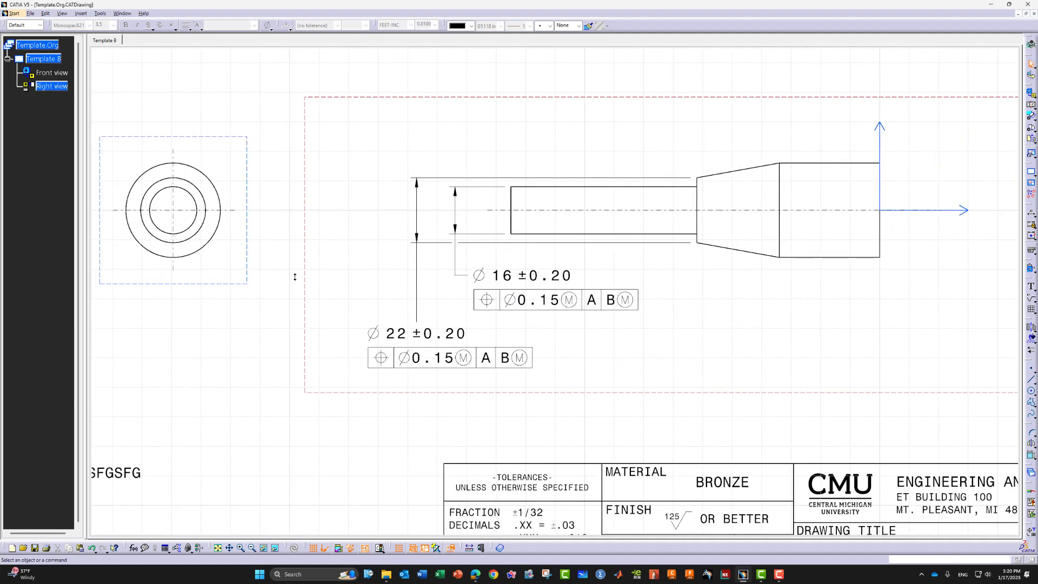
pyautogui.moveTo(762, 327); pyautogui.dragTo(734, 328, button='middle')
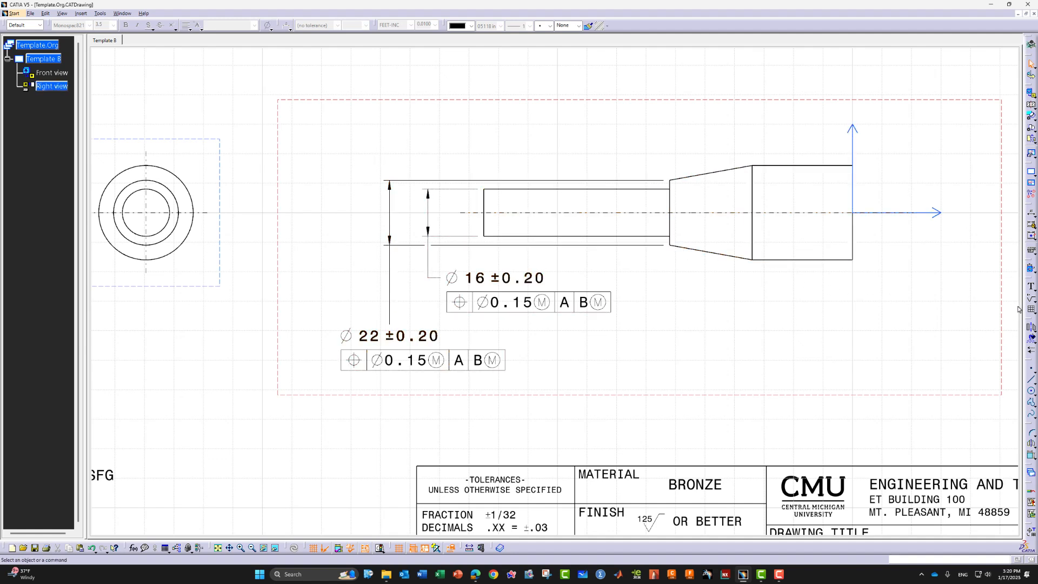
pyautogui.click(1030, 251)
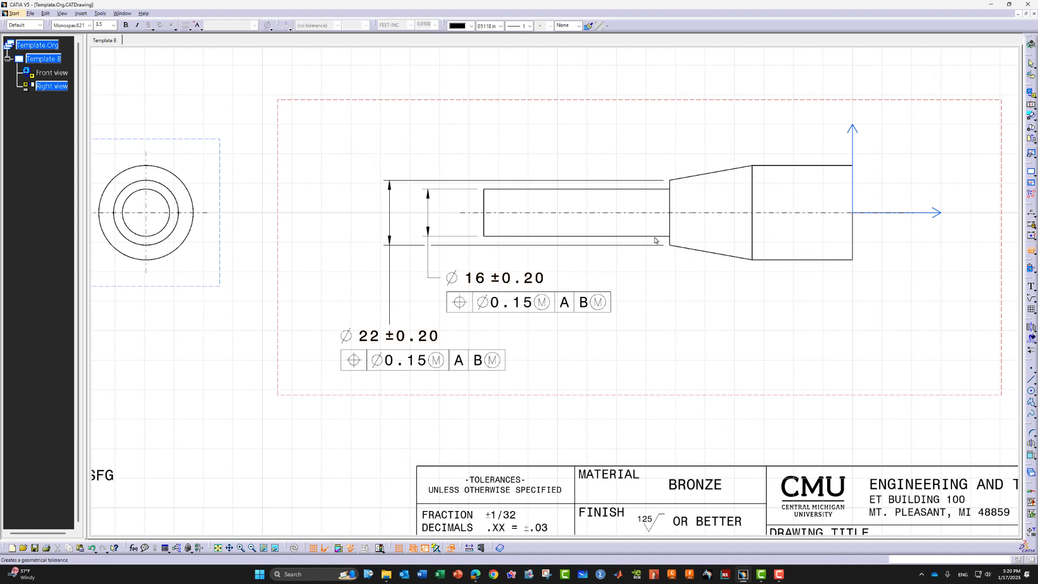
# Add a cylindricity tolerance of 0.3 with a leader to the narrow shaft's top edge
pyautogui.click(570, 190)
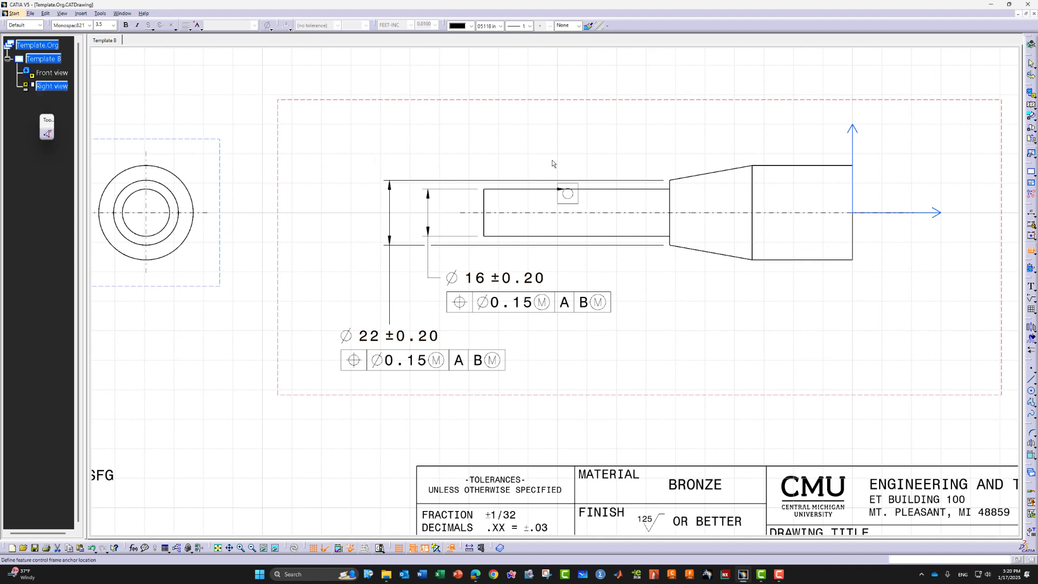
pyautogui.click(526, 129)
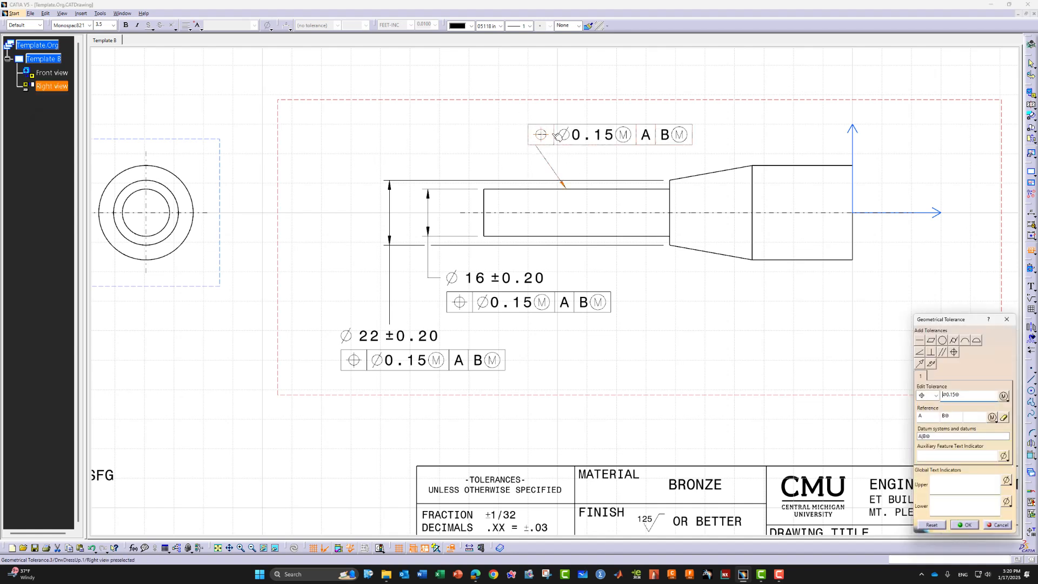
pyautogui.click(936, 397)
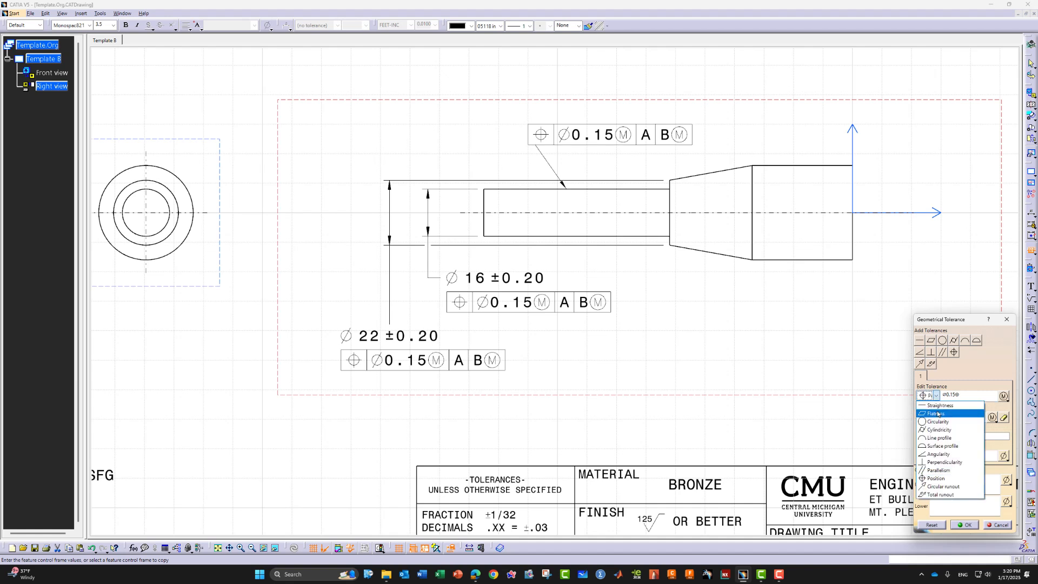
pyautogui.click(946, 431)
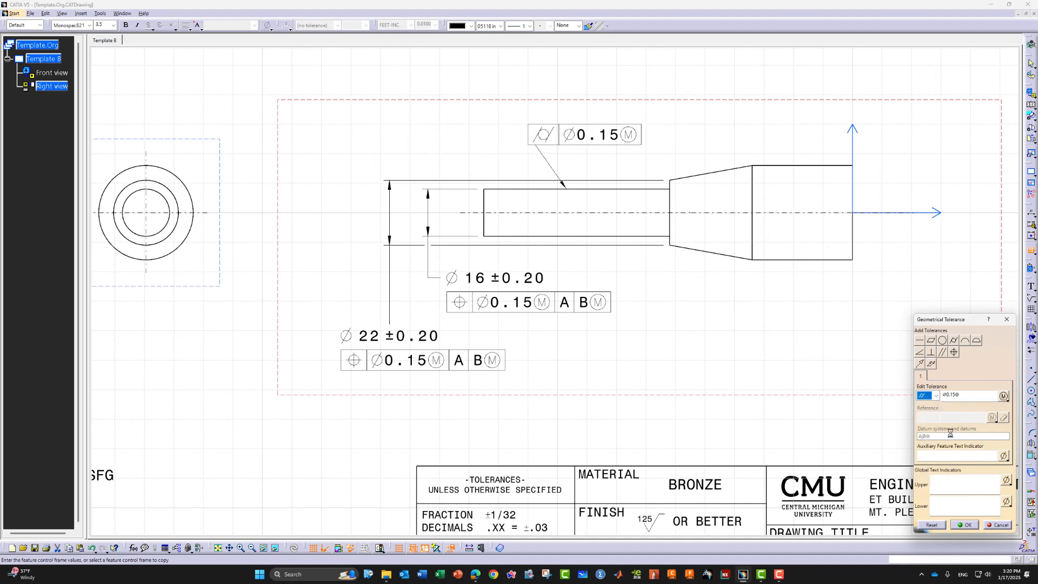
pyautogui.click(964, 397)
pyautogui.write('0.3')
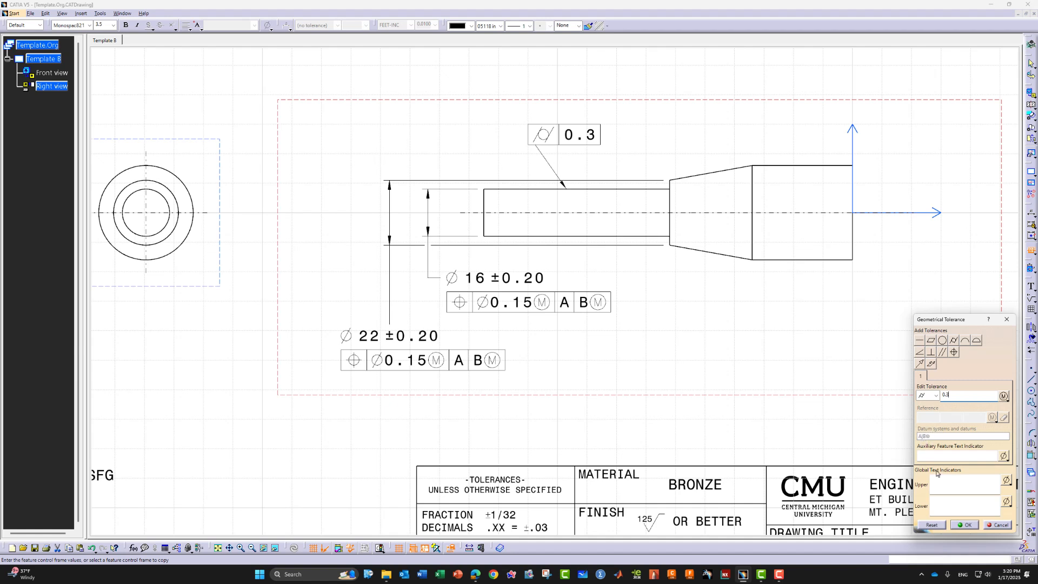
pyautogui.click(964, 525)
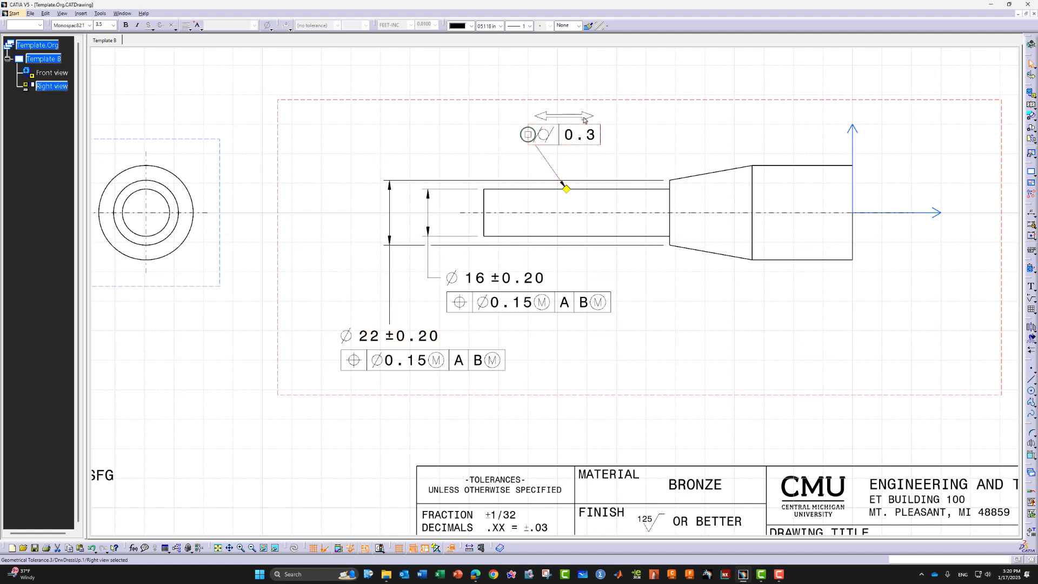
# Slide the 0.3 frame left above the shaft and zoom in on the callouts
pyautogui.moveTo(580, 117); pyautogui.dragTo(486, 125)
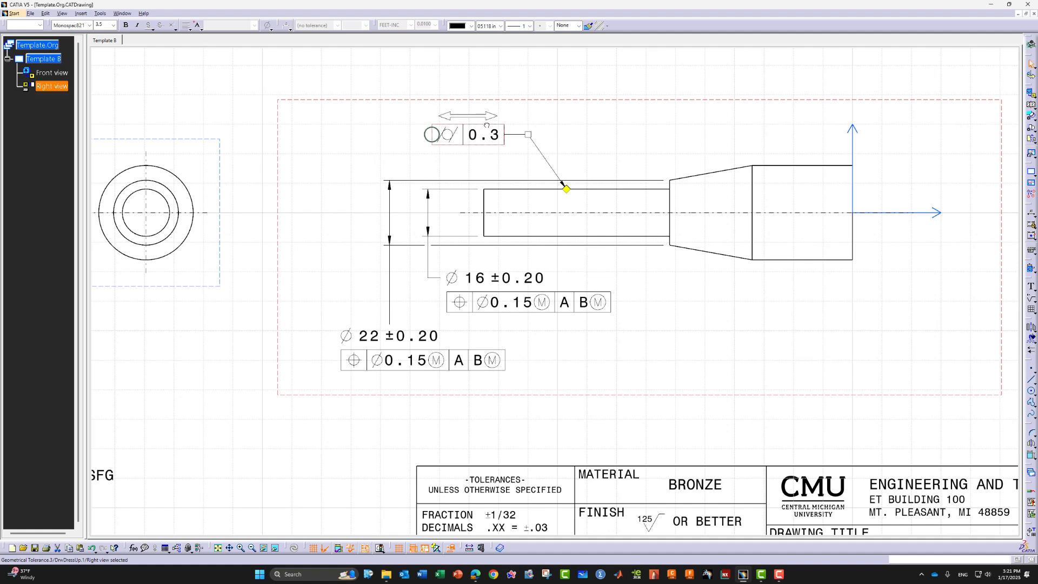
pyautogui.click(535, 120)
pyautogui.moveTo(563, 150)
pyautogui.mouseDown(button='middle')
pyautogui.moveTo(570, 104)
pyautogui.moveTo(586, 125)
pyautogui.moveTo(557, 296)
pyautogui.mouseUp(button='middle')
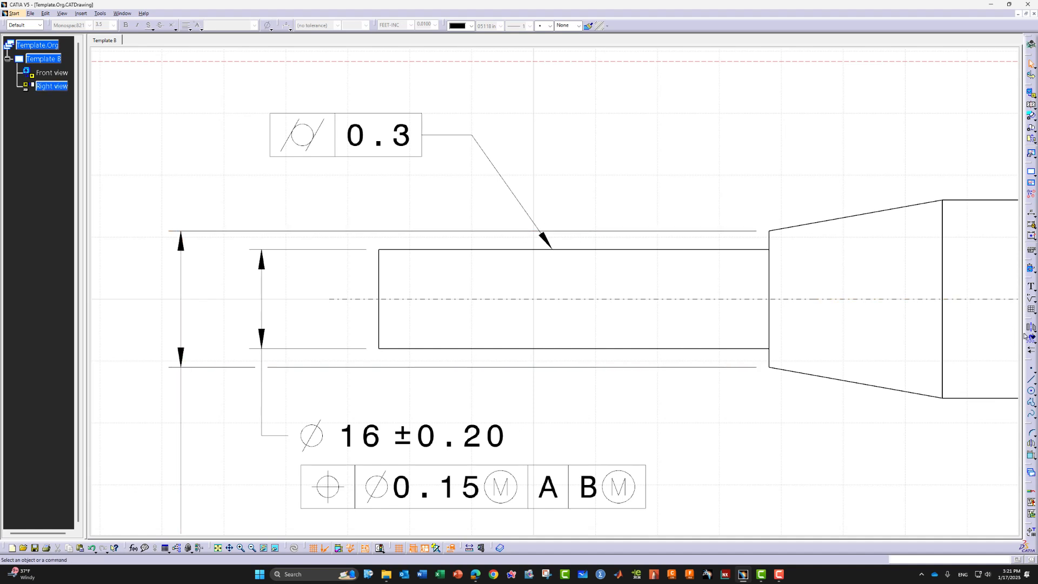
# Break the Ø22 upper extension line near the 0.3 frame's leader arrow, then zoom out
pyautogui.click(1031, 236)
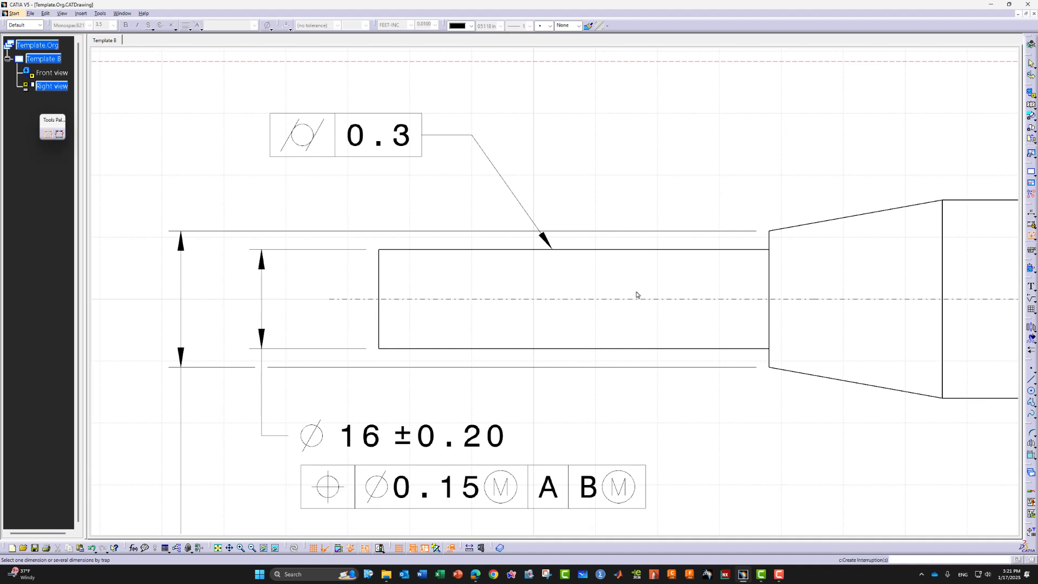
pyautogui.click(559, 232)
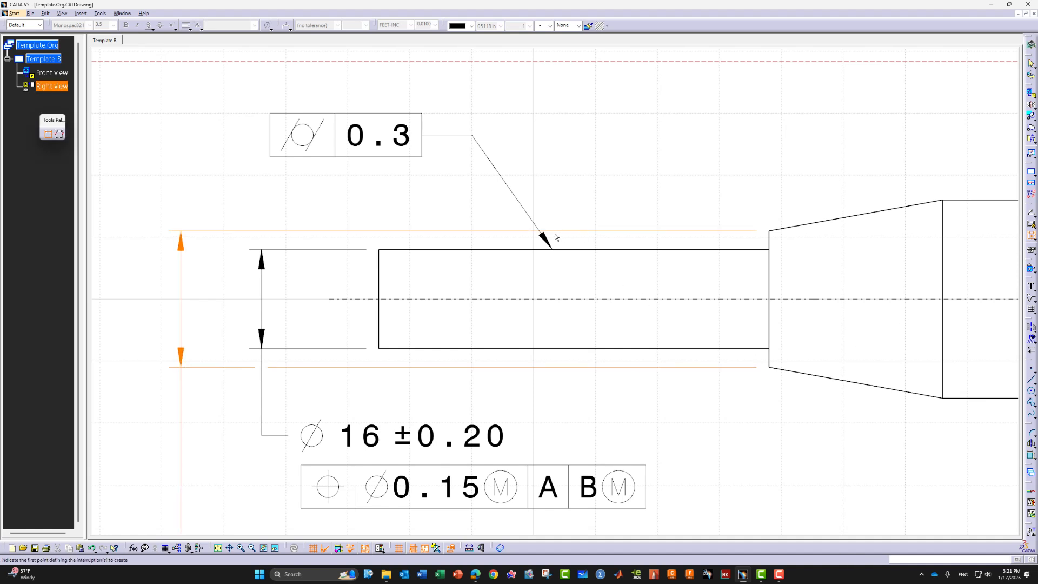
pyautogui.click(550, 231)
pyautogui.click(531, 231)
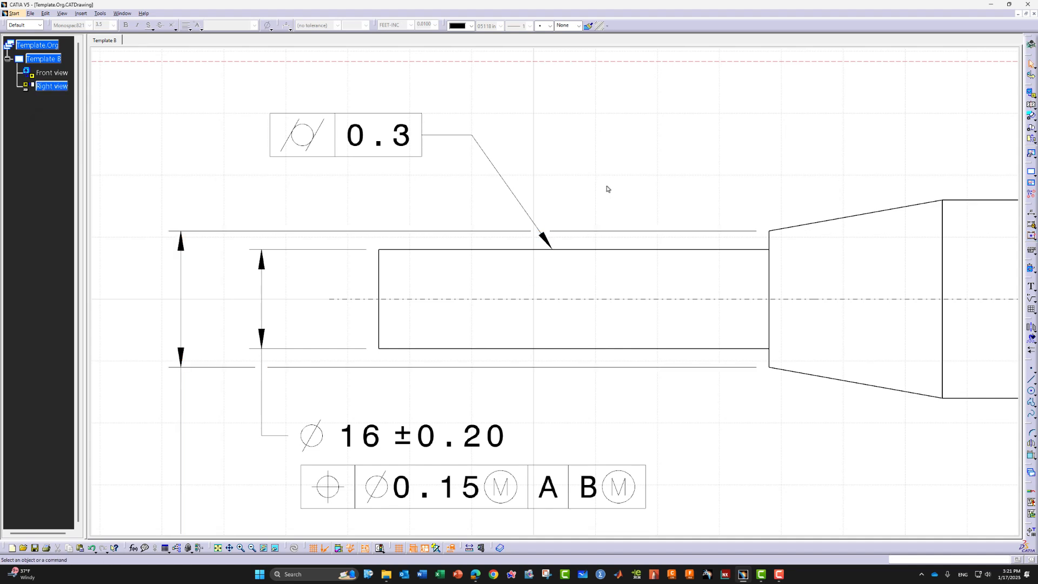
pyautogui.moveTo(630, 215)
pyautogui.keyDown('ctrl'); pyautogui.mouseDown(button='middle')
pyautogui.moveTo(643, 278)
pyautogui.moveTo(632, 327)
pyautogui.moveTo(708, 371)
pyautogui.mouseUp(button='middle'); pyautogui.keyUp('ctrl')
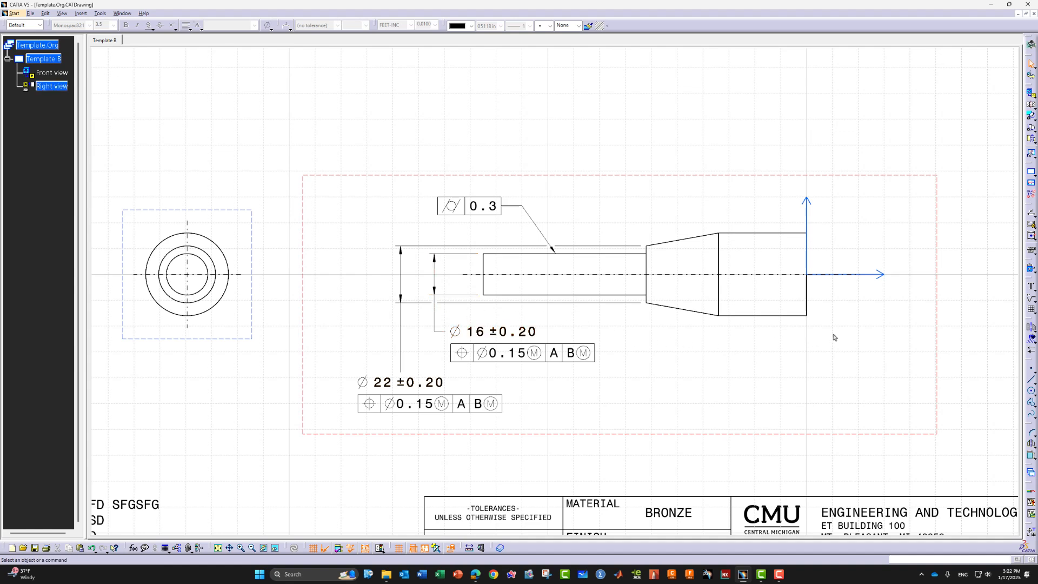
# Dimension the overall 125 length from the shaft's left end to the right end, in NUM.DIMM format
pyautogui.click(1032, 223)
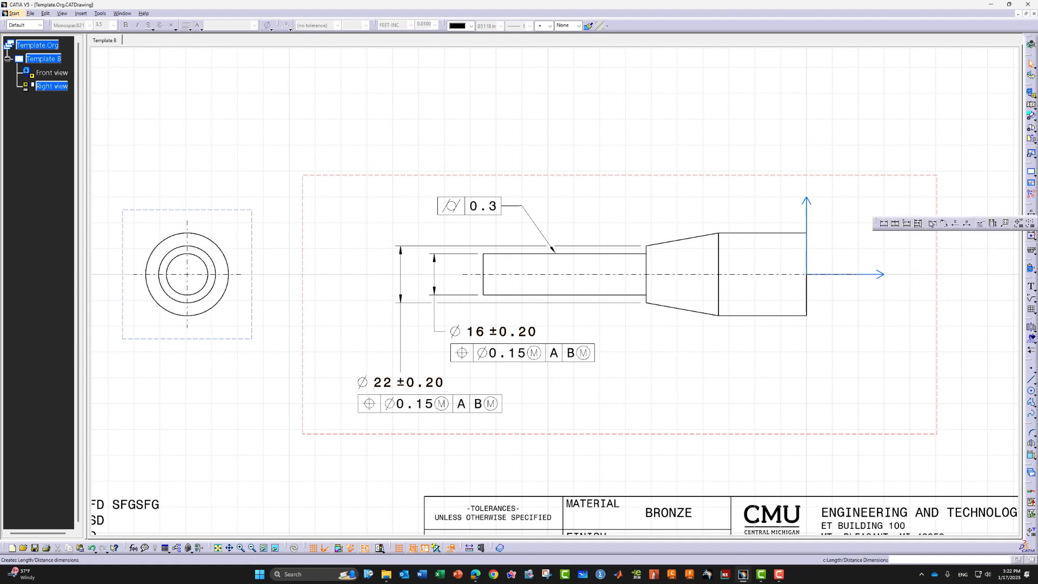
pyautogui.click(484, 284)
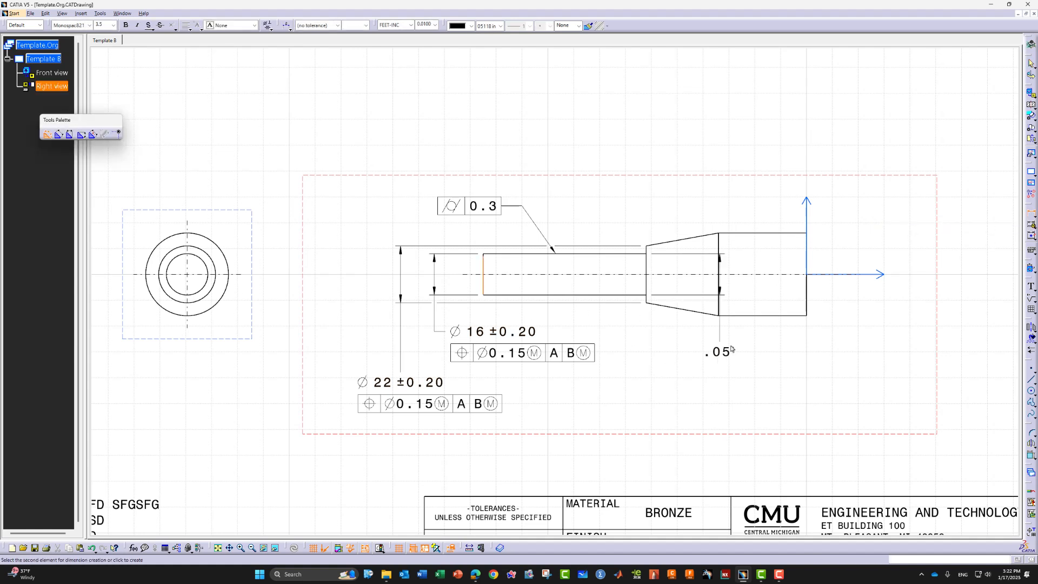
pyautogui.click(807, 306)
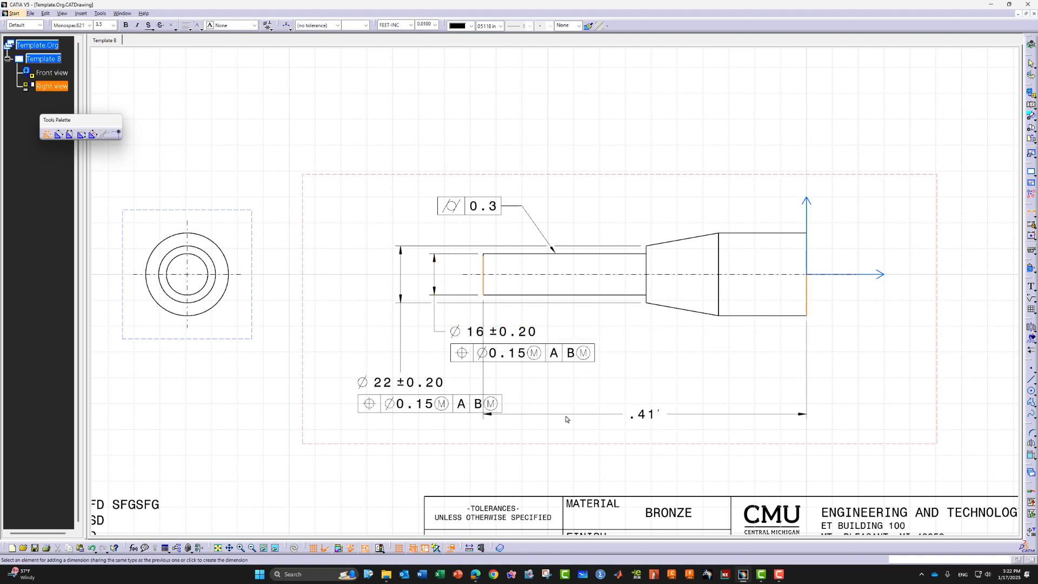
pyautogui.click(675, 435)
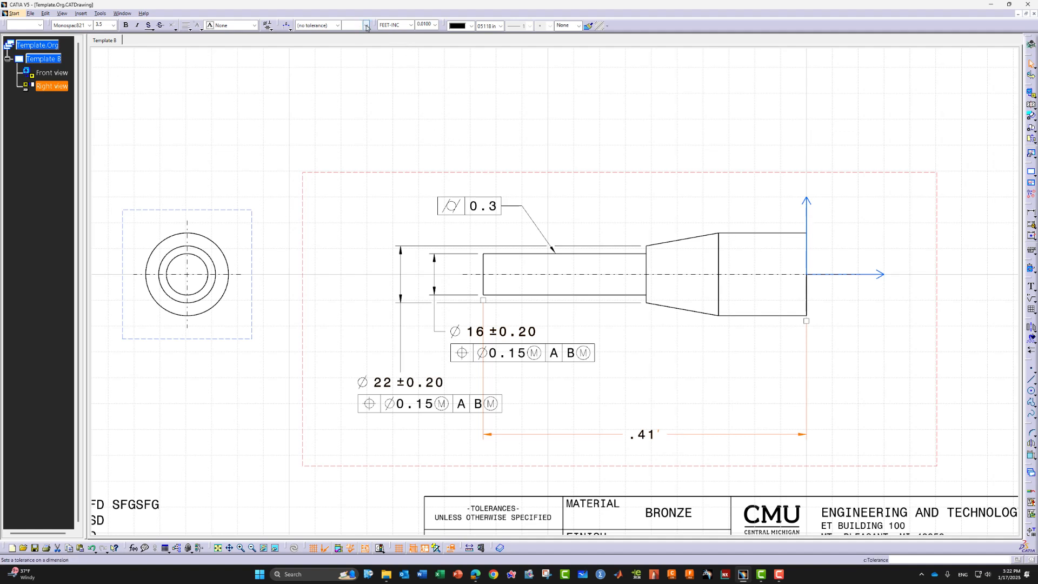
pyautogui.click(404, 25)
pyautogui.click(392, 34)
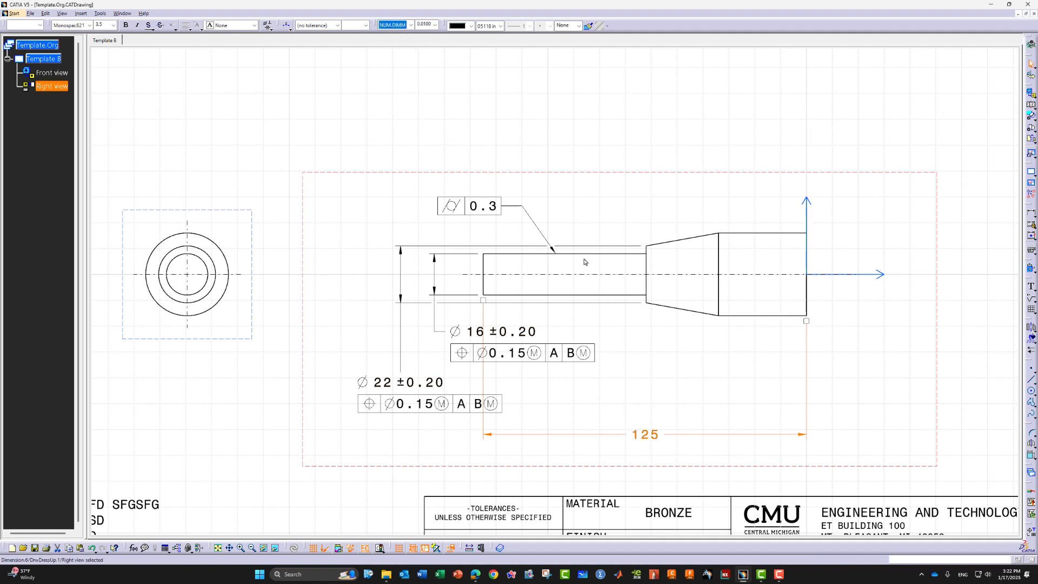
pyautogui.click(881, 409)
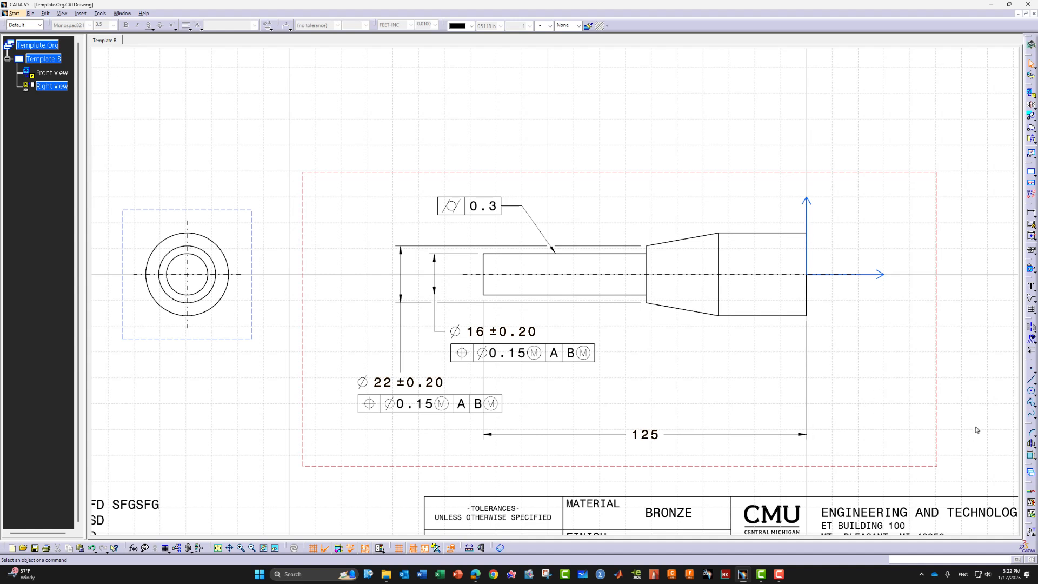
pyautogui.click(1030, 251)
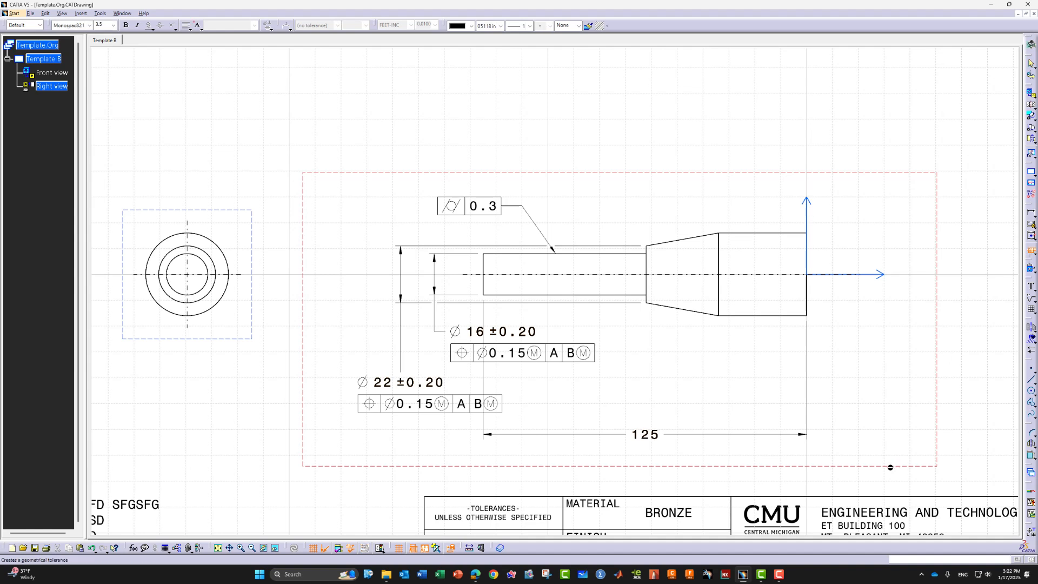
# Add a 0.3 tolerance frame at the 125 dimension's right end and move it lower
pyautogui.click(808, 419)
pyautogui.click(807, 416)
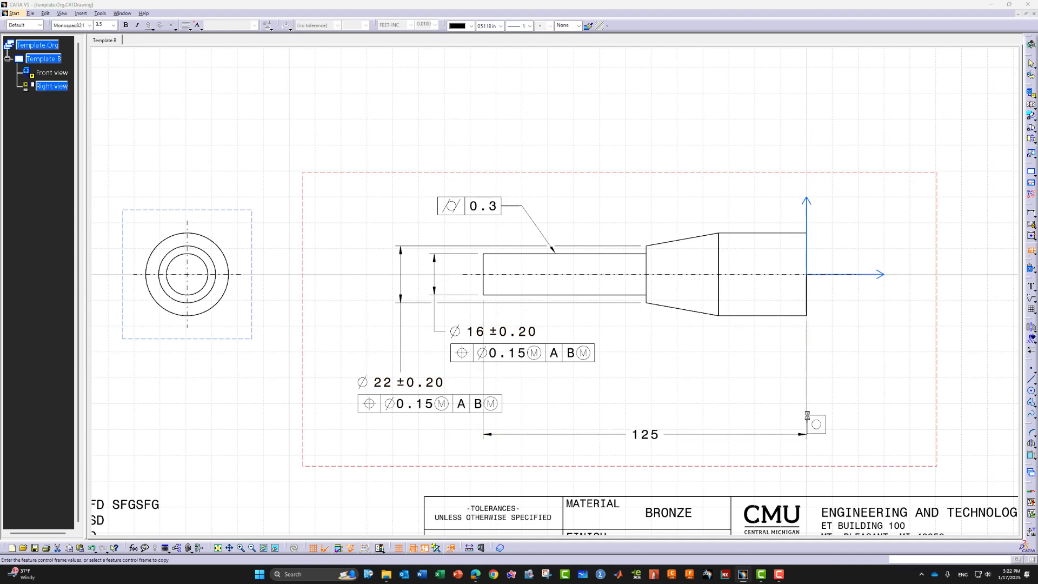
pyautogui.click(967, 525)
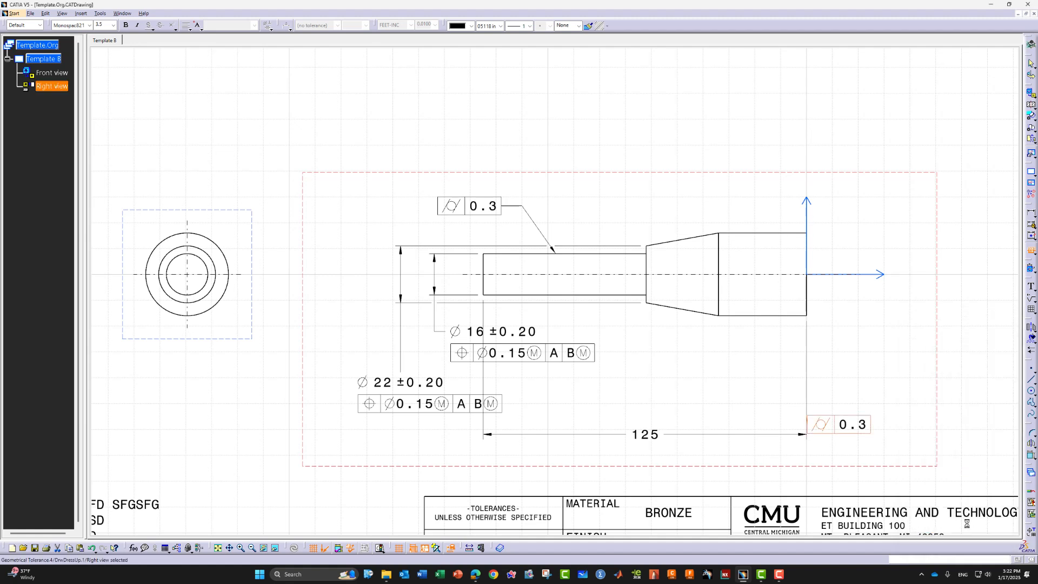
pyautogui.moveTo(844, 428); pyautogui.dragTo(844, 481)
pyautogui.click(893, 409)
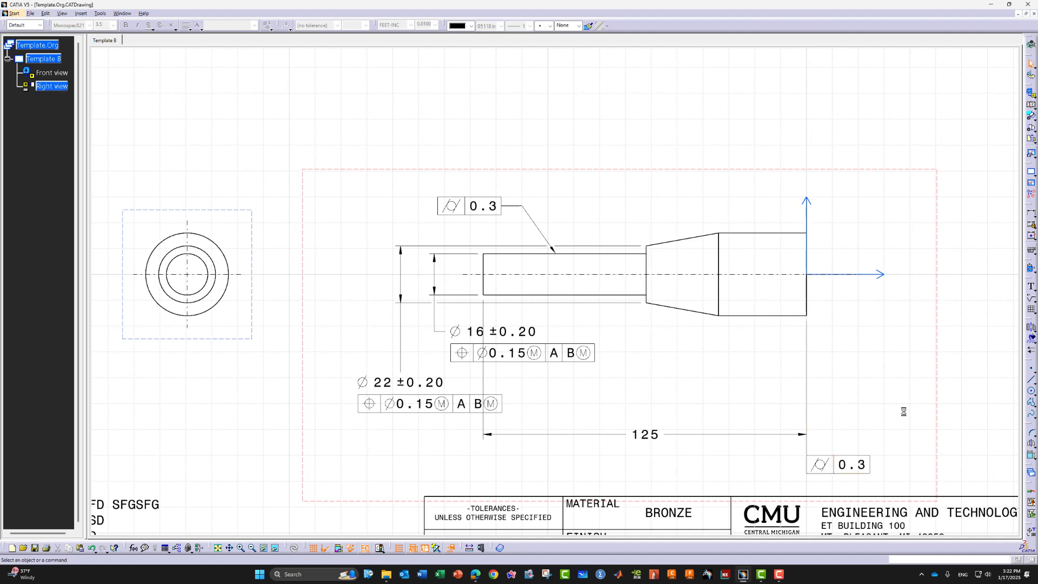
pyautogui.scroll(-3, 893, 409)
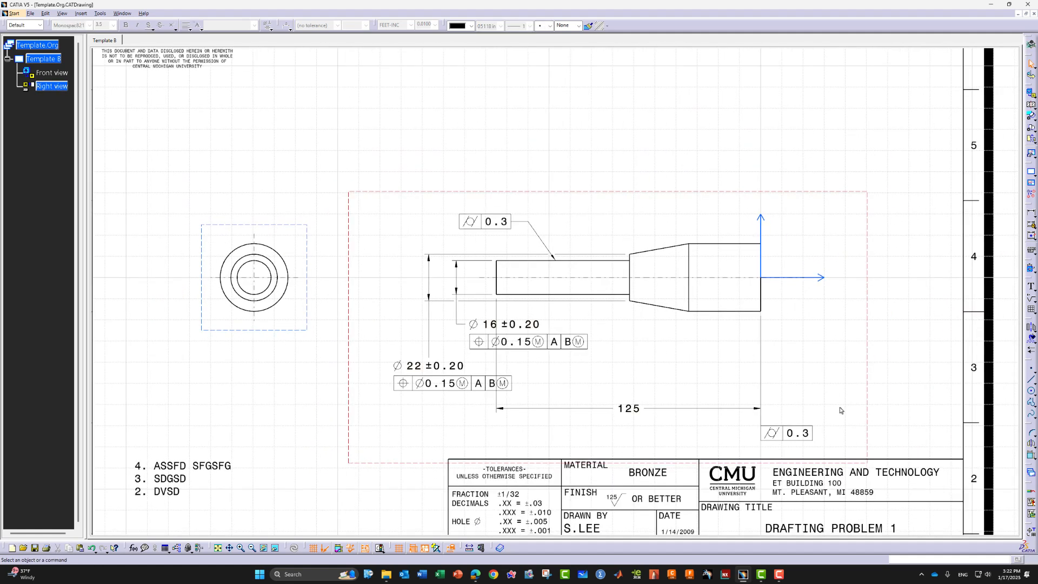
# Nudge the profile view right and move both views higher on the sheet
pyautogui.click(747, 187)
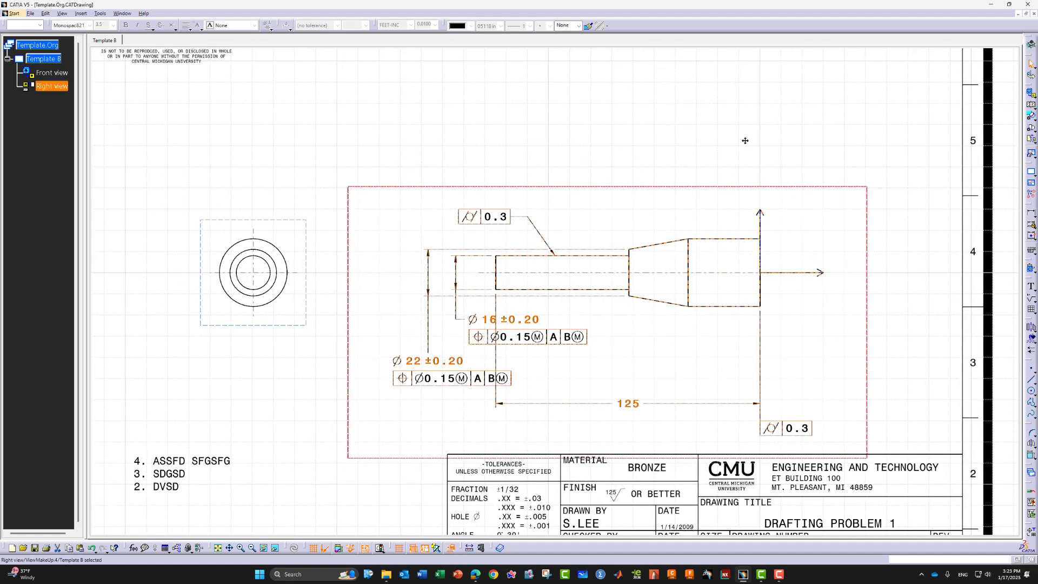
pyautogui.moveTo(702, 190); pyautogui.dragTo(706, 153)
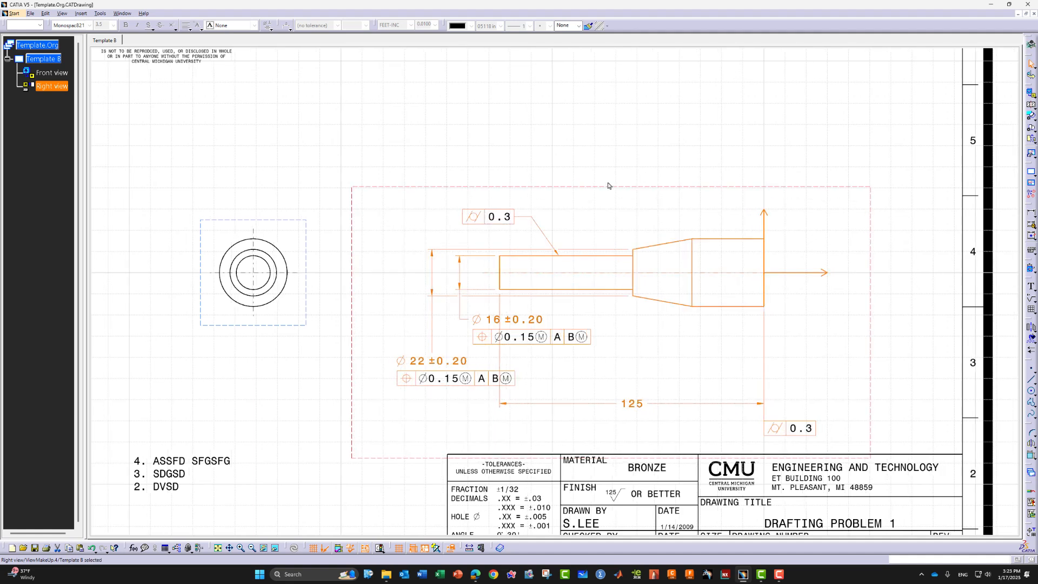
pyautogui.click(591, 152)
pyautogui.moveTo(301, 222); pyautogui.dragTo(296, 158)
pyautogui.click(900, 317)
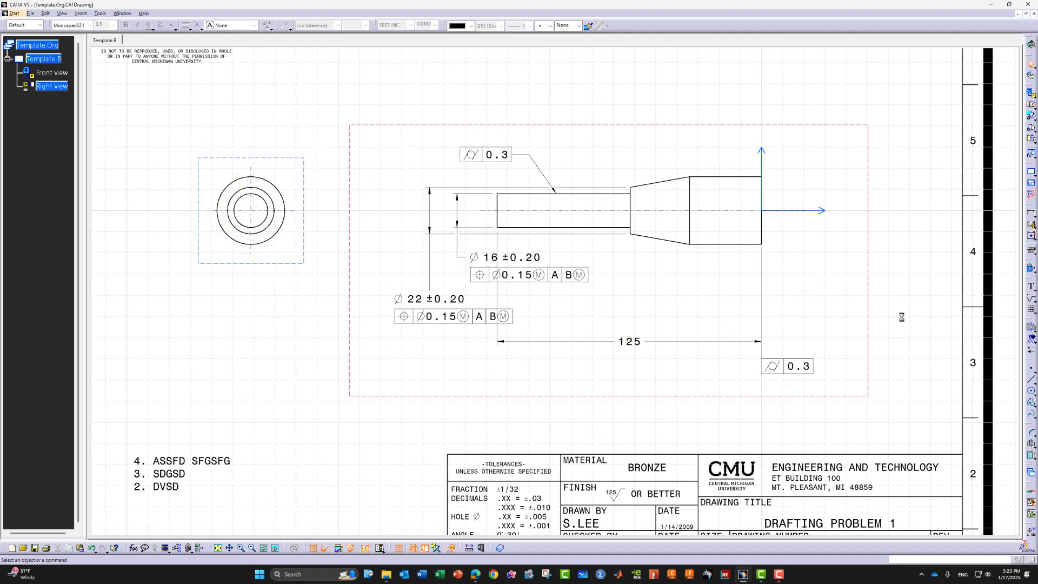
# Change the 125 dimension's 0.3 runout frame to a 0.25 flatness tolerance
pyautogui.doubleClick(788, 369)
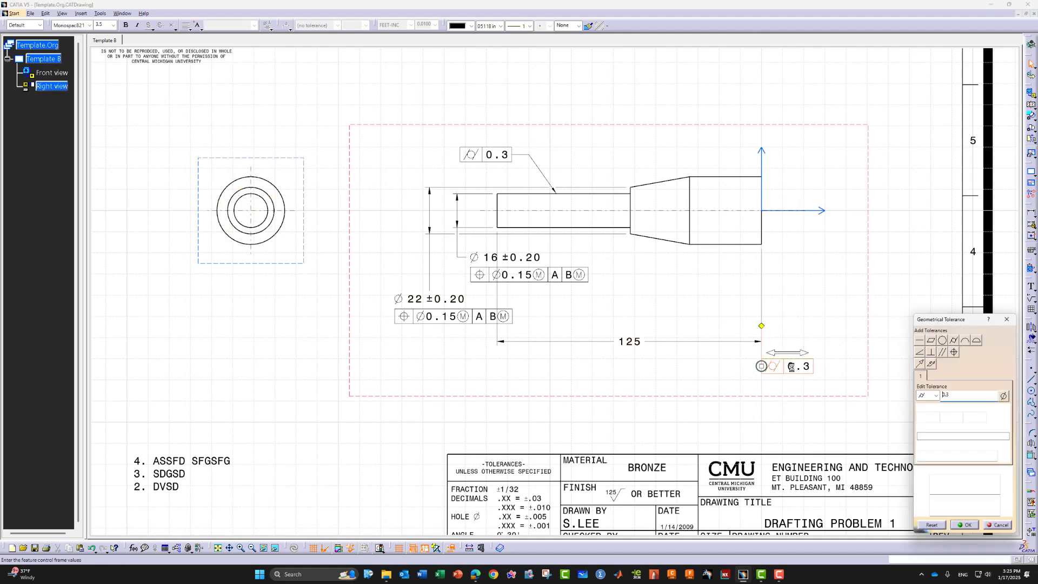
pyautogui.click(935, 395)
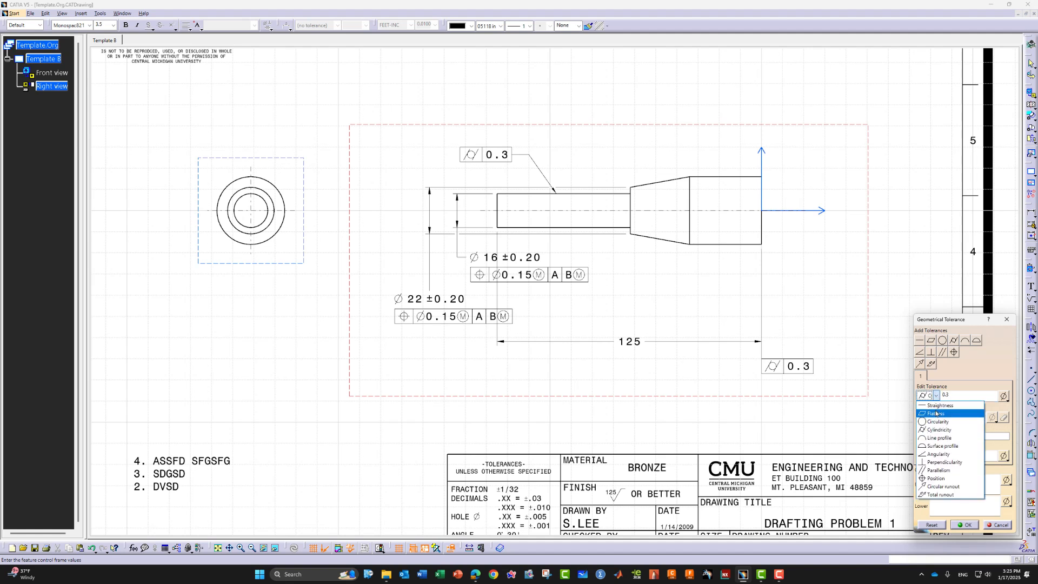
pyautogui.click(938, 417)
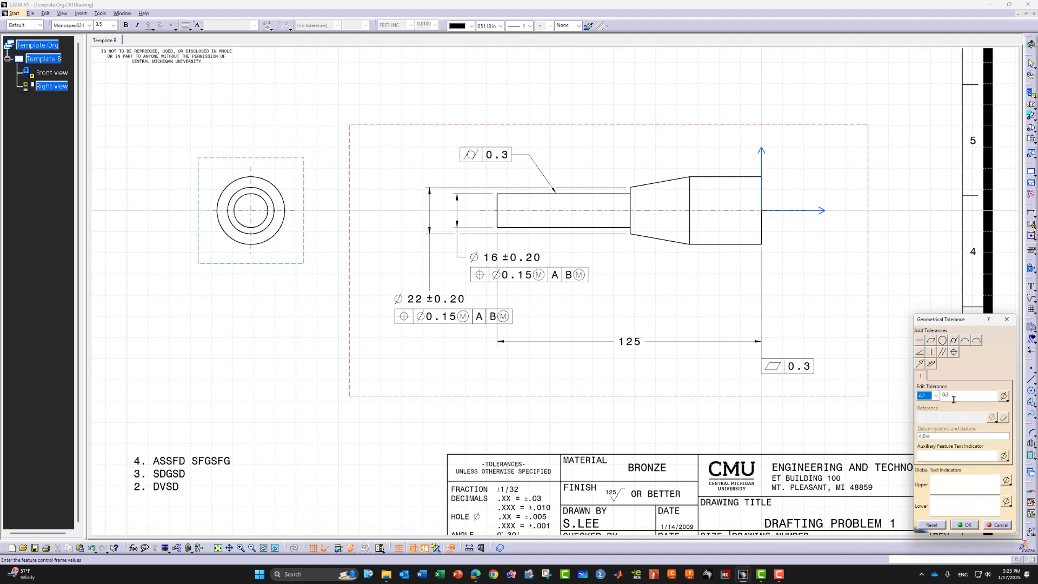
pyautogui.click(953, 399)
pyautogui.press('BackSpace')
pyautogui.write('25')
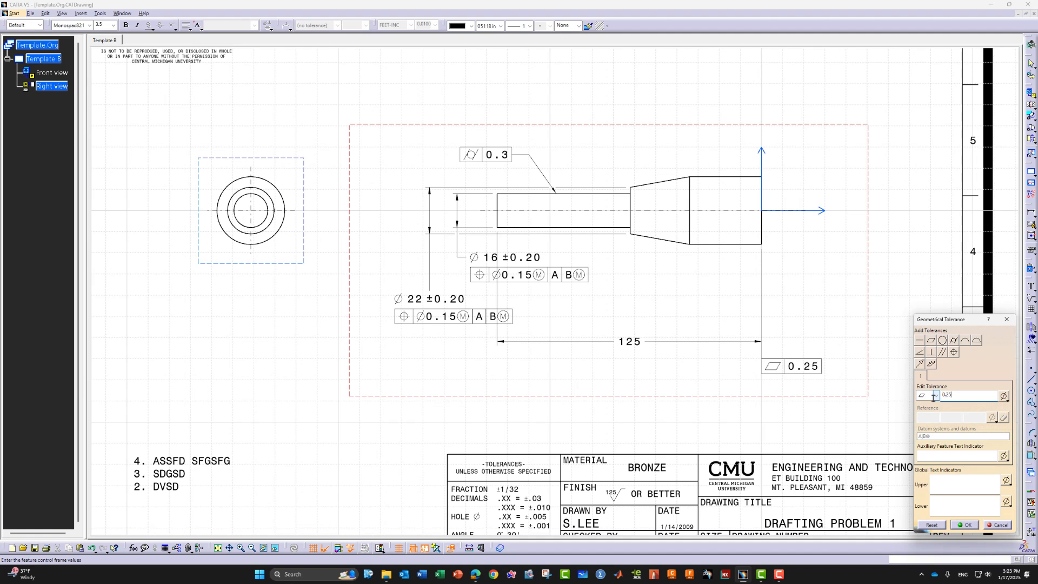
pyautogui.click(966, 526)
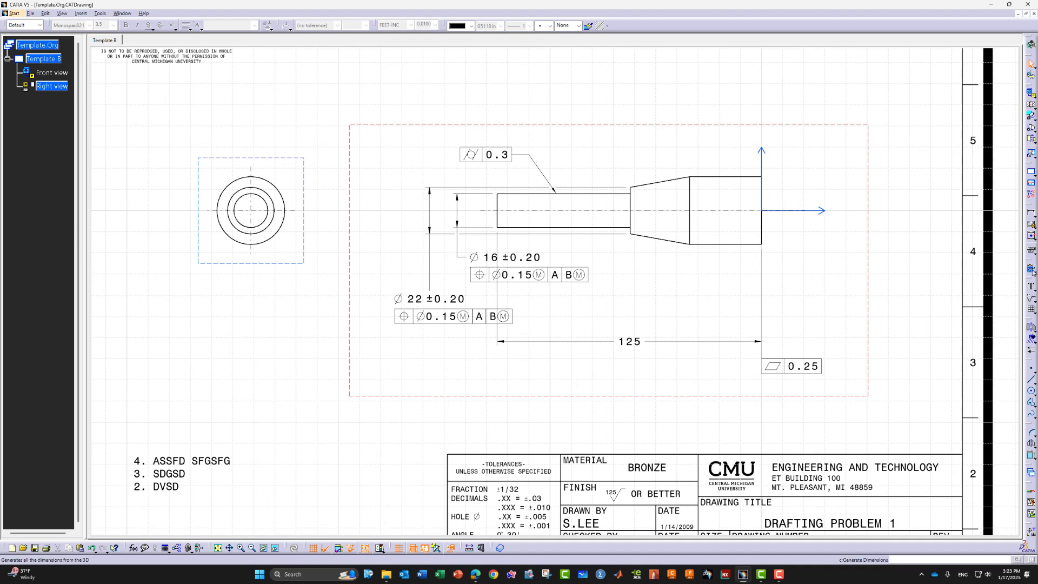
pyautogui.click(1031, 250)
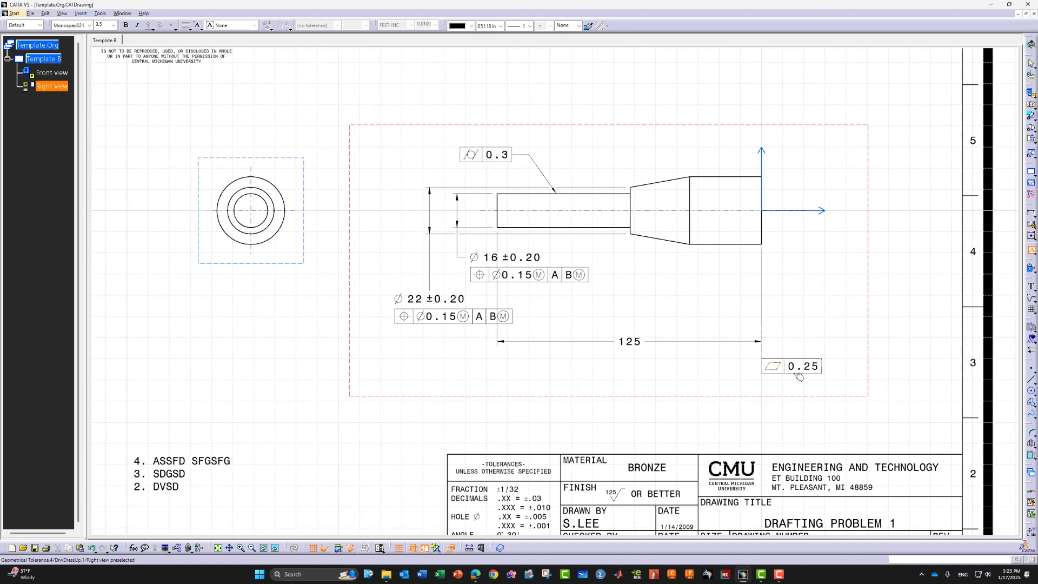
# Hang datum feature A directly below the 0.25 flatness frame
pyautogui.click(799, 376)
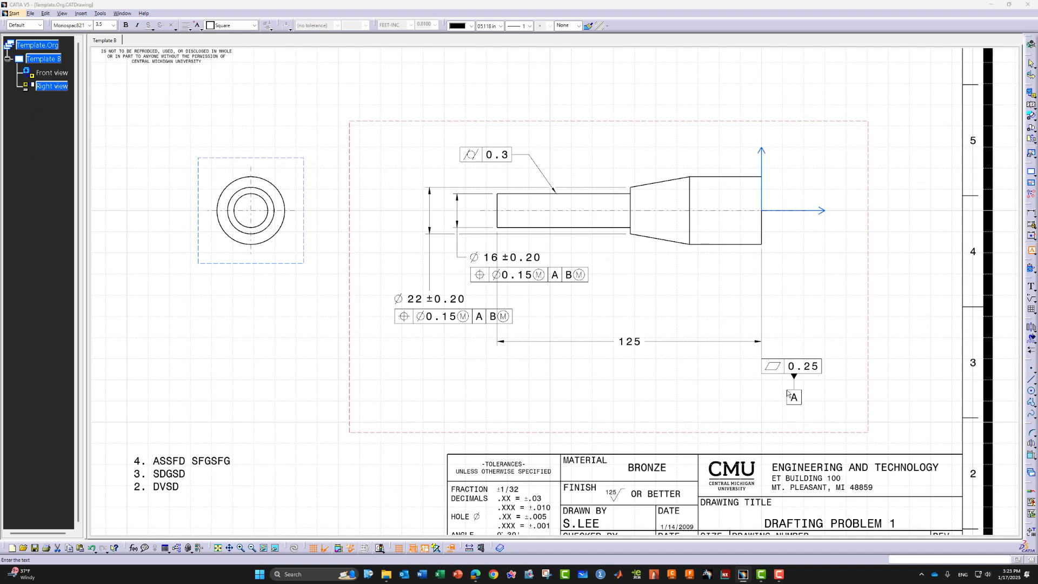
pyautogui.click(787, 394)
pyautogui.click(965, 524)
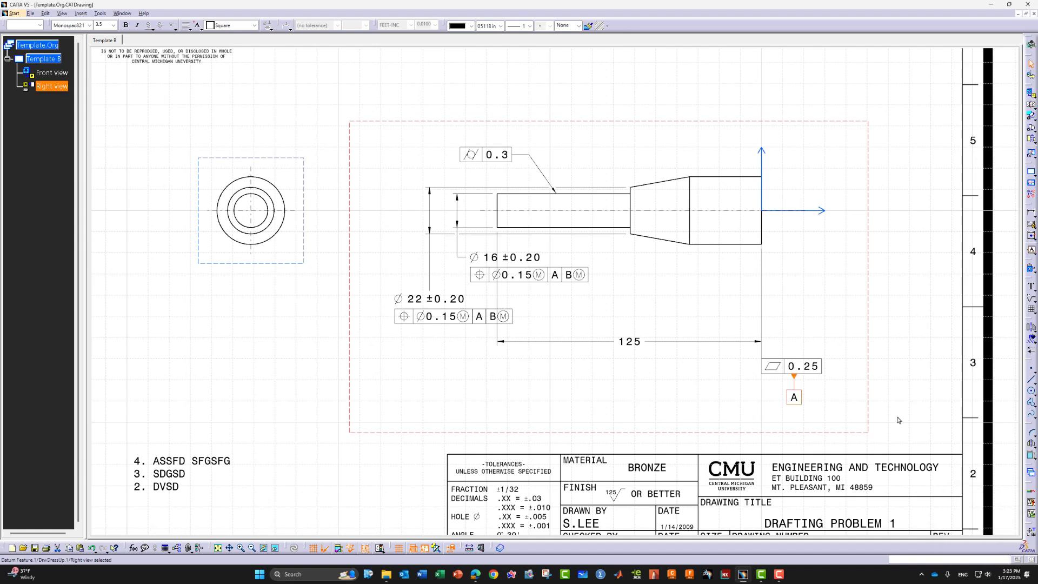
pyautogui.click(872, 399)
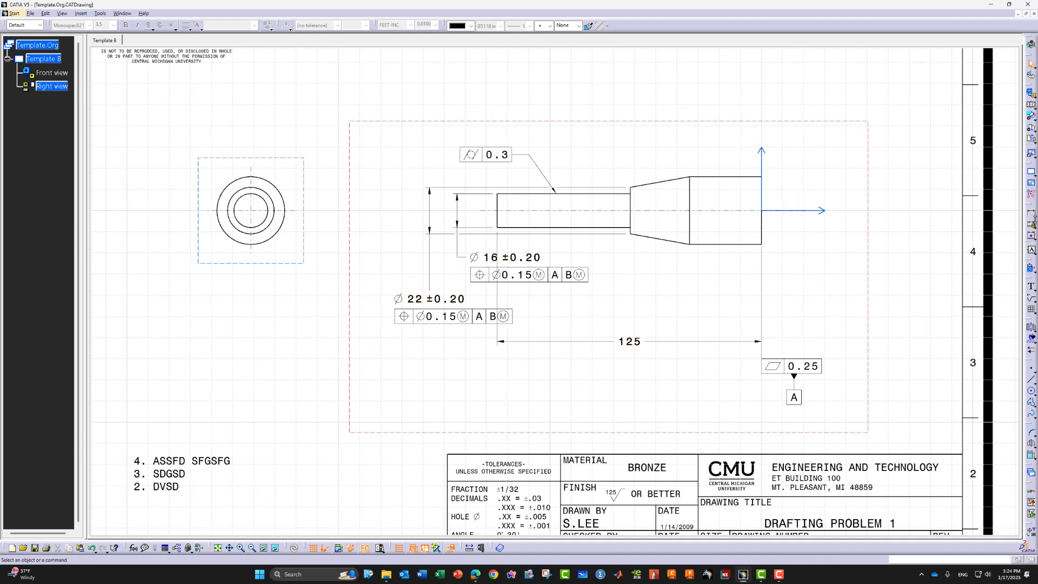
pyautogui.click(1033, 224)
# Add a '(10°)' leader note pointing to the cone's tapered edge, placed left above it
pyautogui.click(1033, 291)
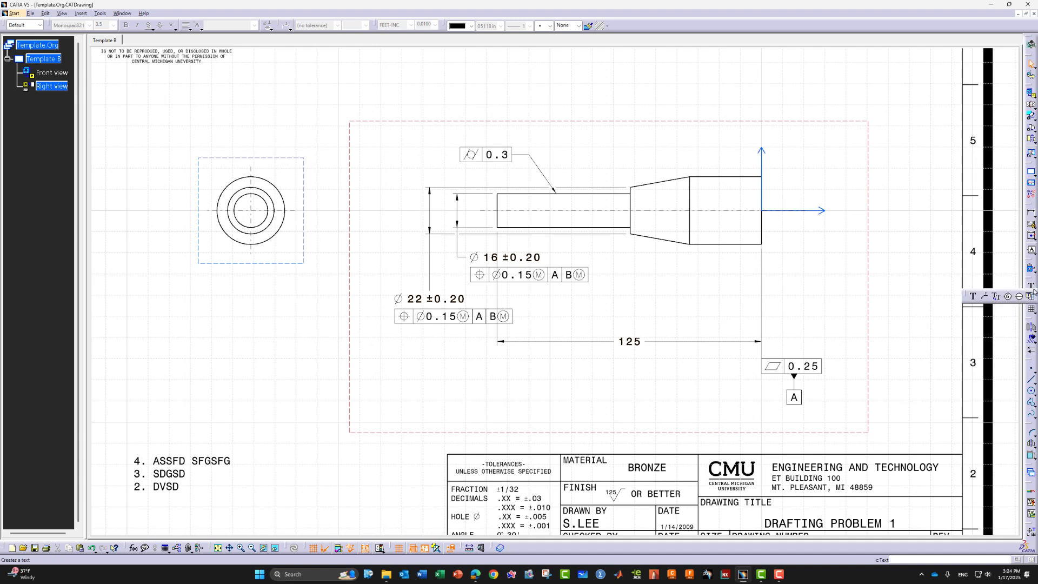
pyautogui.click(985, 297)
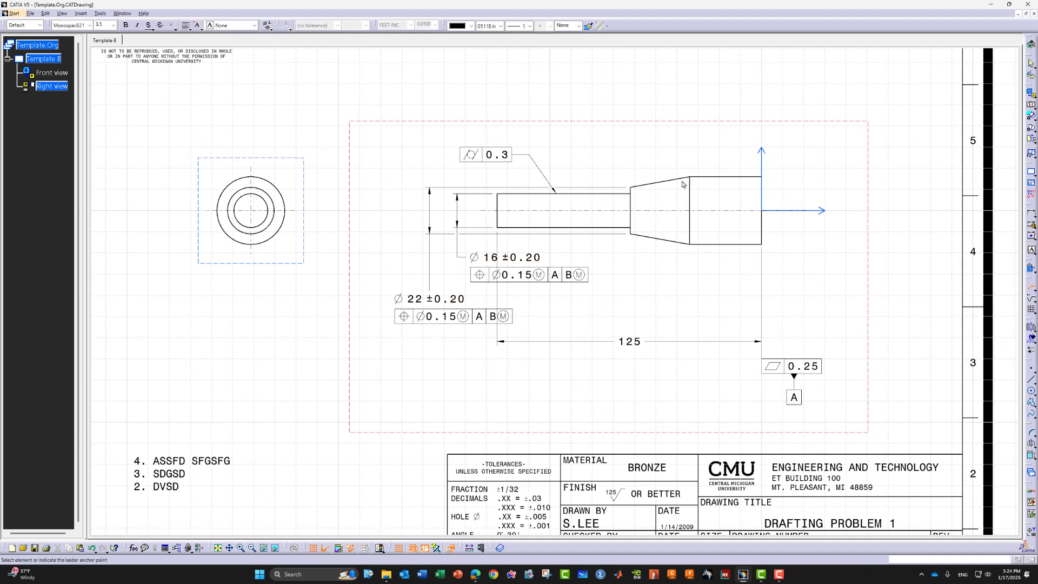
pyautogui.click(637, 146)
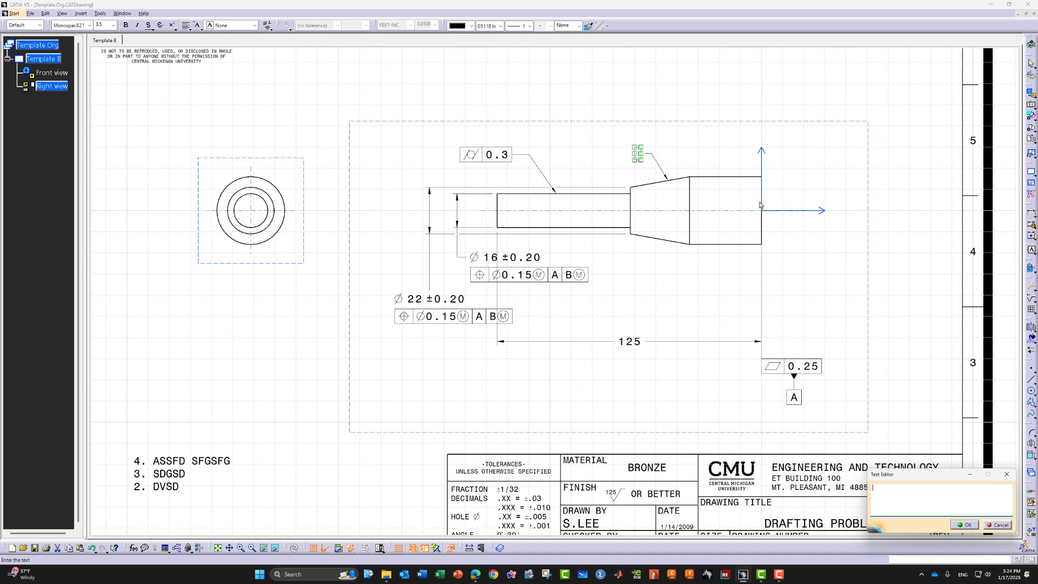
pyautogui.write('(10')
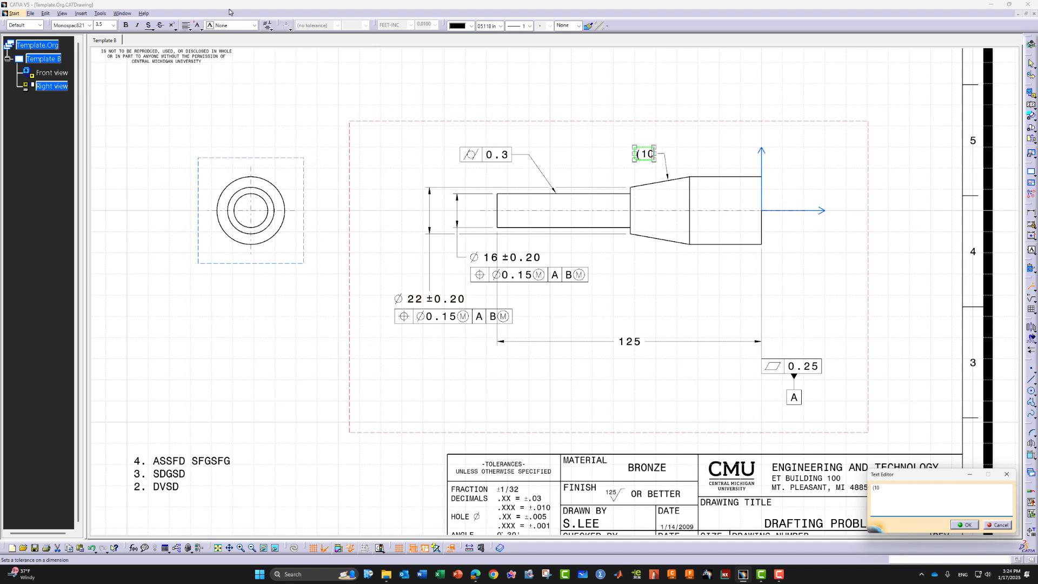
pyautogui.click(268, 25)
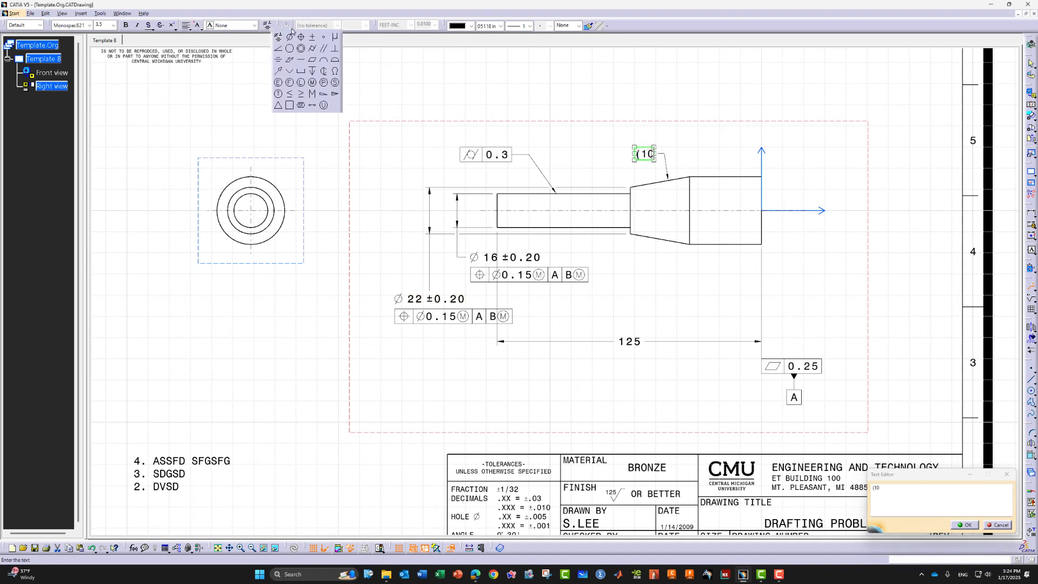
pyautogui.click(325, 40)
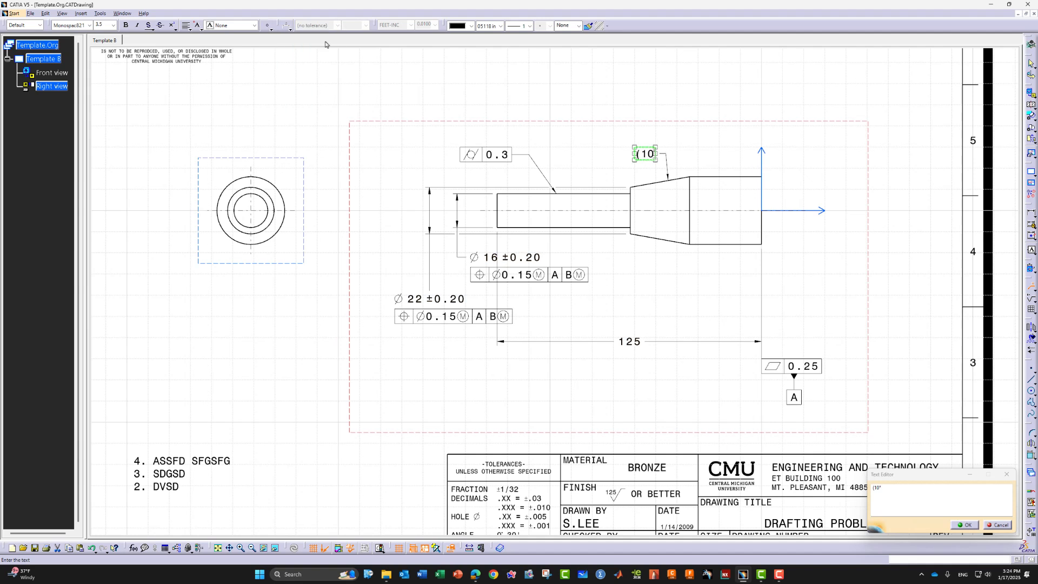
pyautogui.write(')')
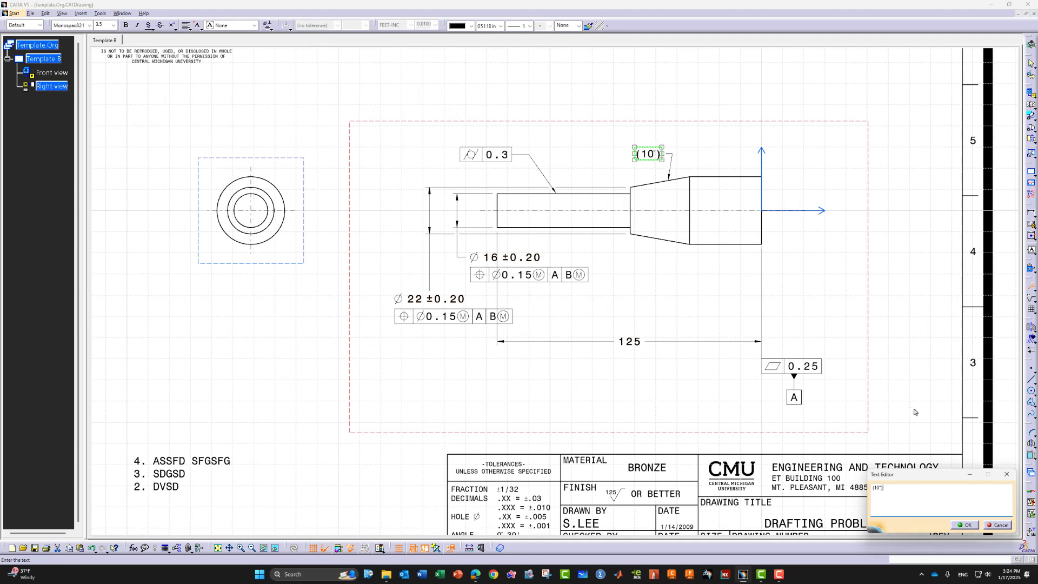
pyautogui.click(962, 525)
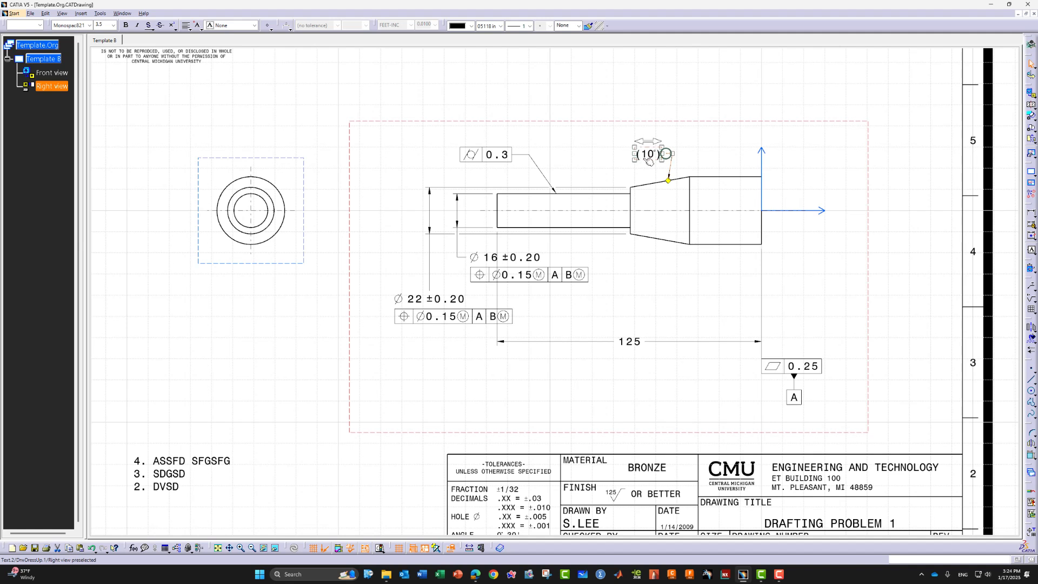
pyautogui.moveTo(649, 155); pyautogui.dragTo(602, 124)
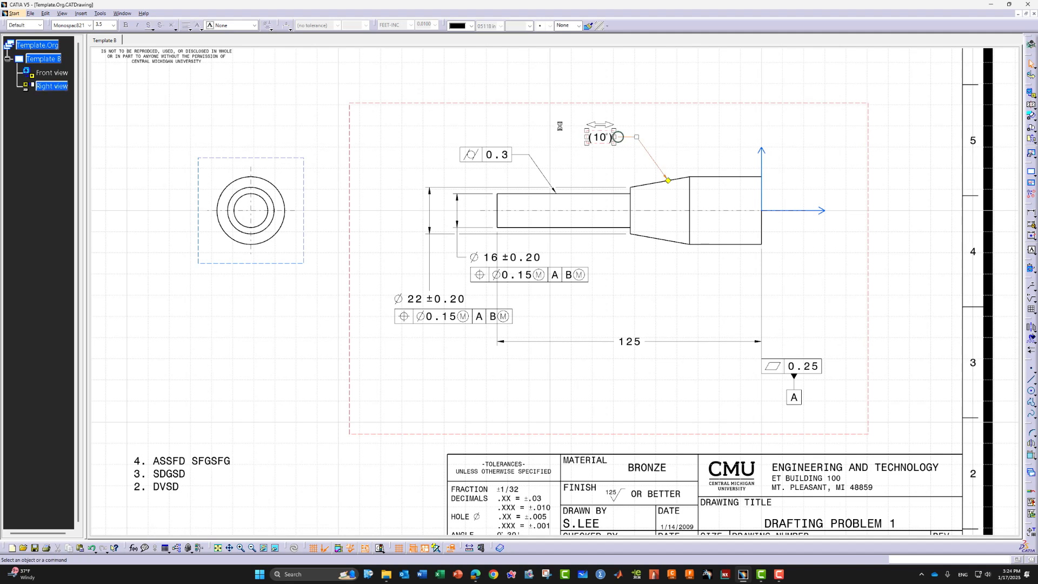
pyautogui.click(816, 169)
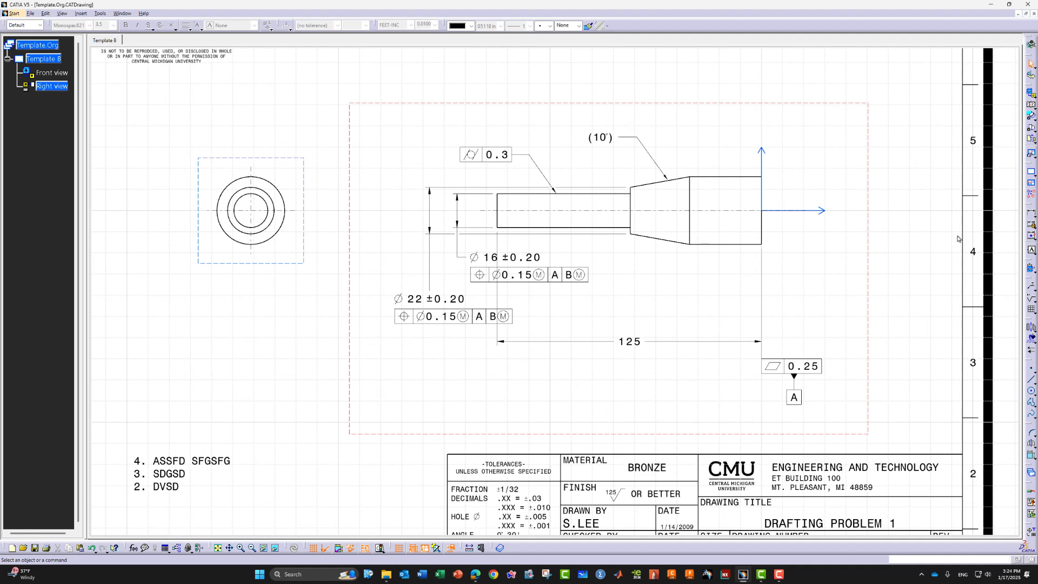
pyautogui.moveTo(284, 307)
pyautogui.mouseDown(button='middle')
pyautogui.moveTo(296, 332)
pyautogui.moveTo(300, 319)
pyautogui.mouseUp(button='middle')
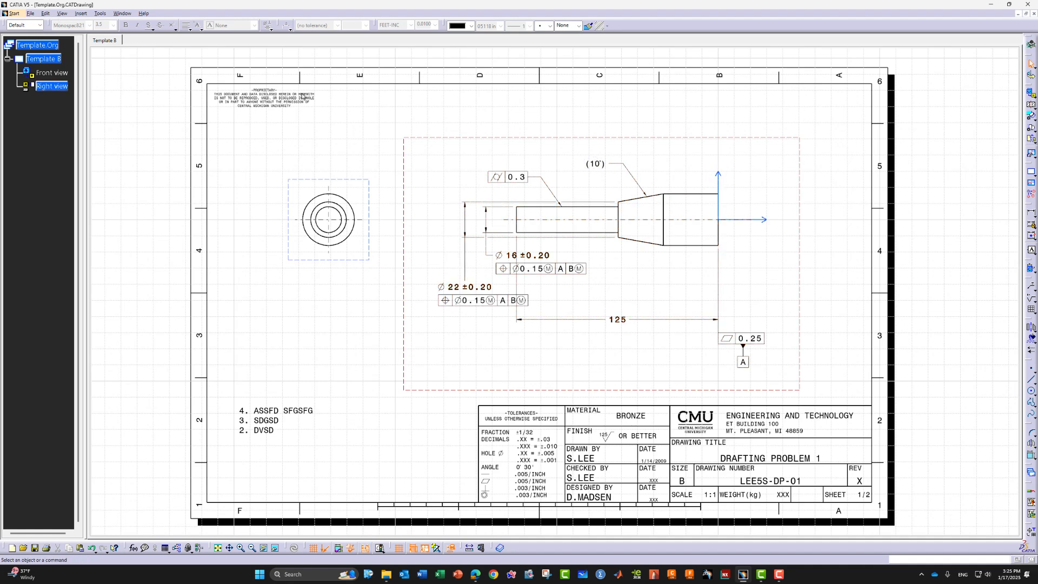
# Insert an isometric view of the 3D pin part right of the drawing and delete its name/scale caption
pyautogui.click(80, 13)
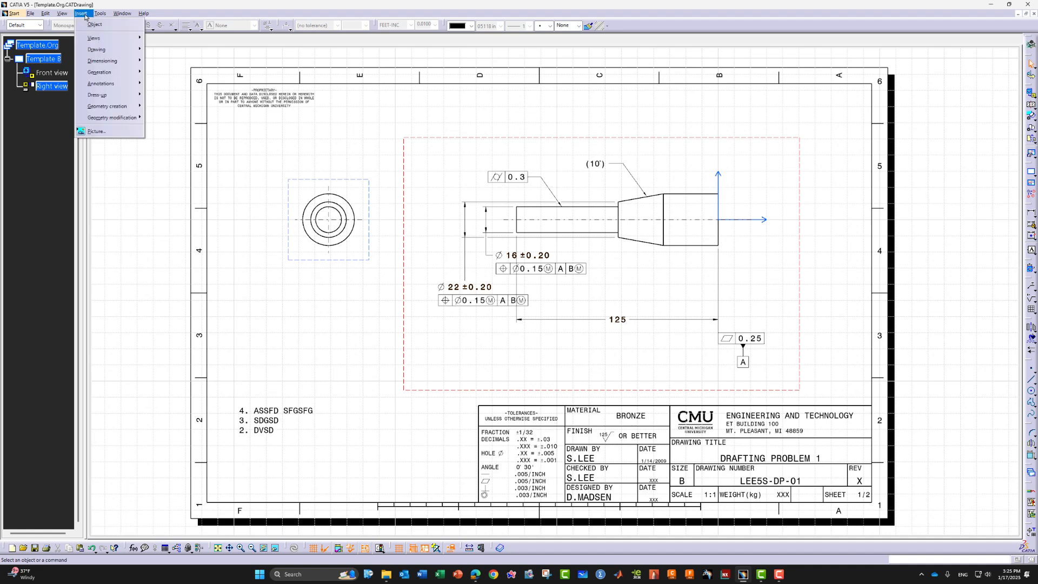
pyautogui.moveTo(110, 44)
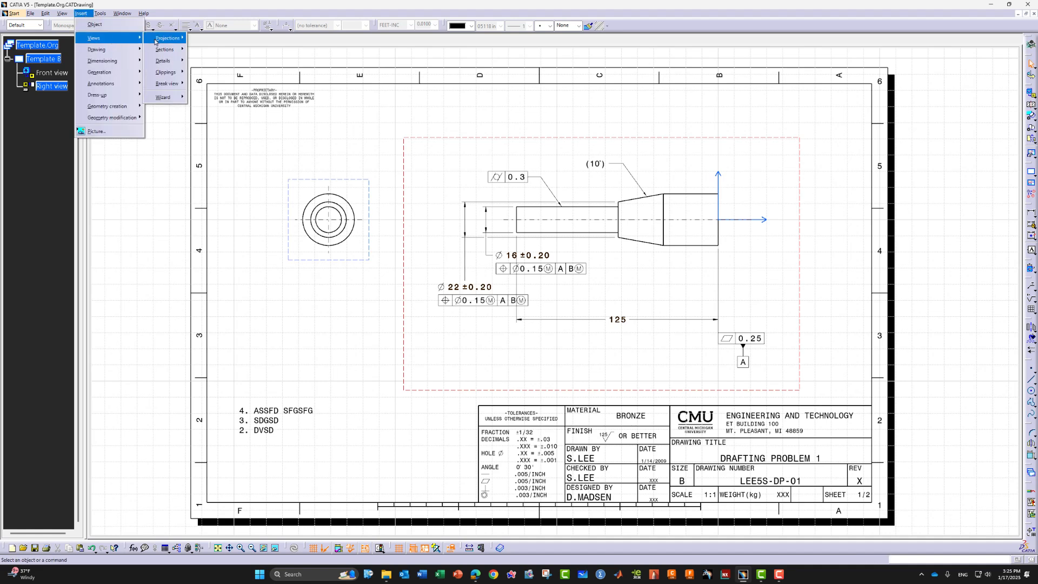
pyautogui.moveTo(165, 42)
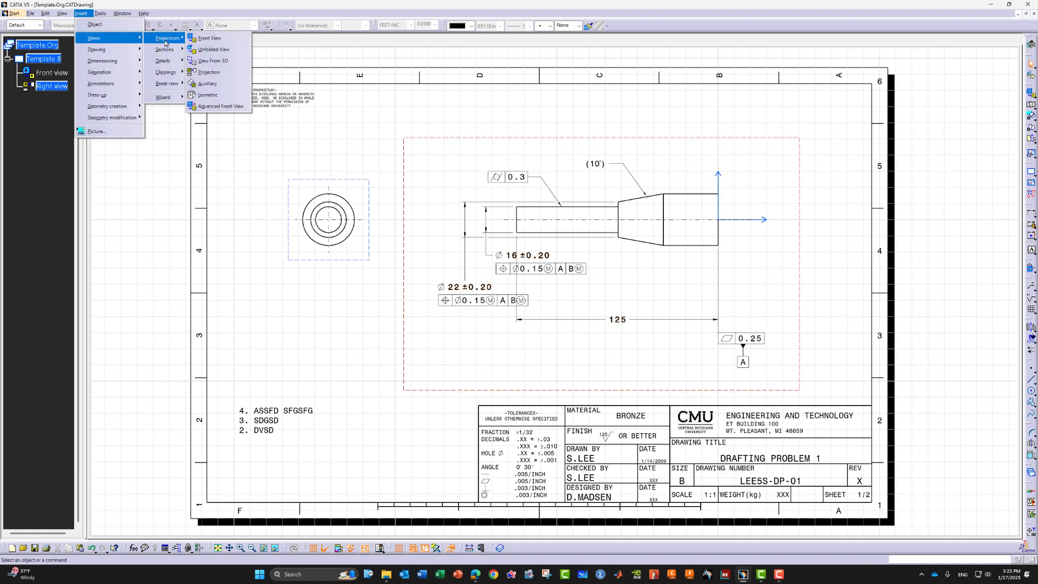
pyautogui.click(220, 96)
pyautogui.click(123, 13)
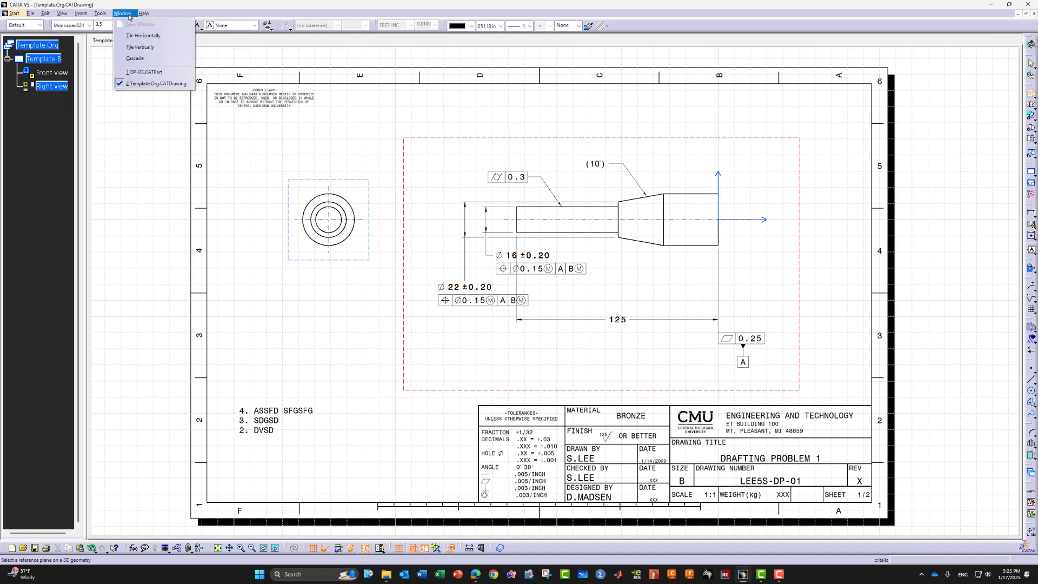
pyautogui.click(154, 73)
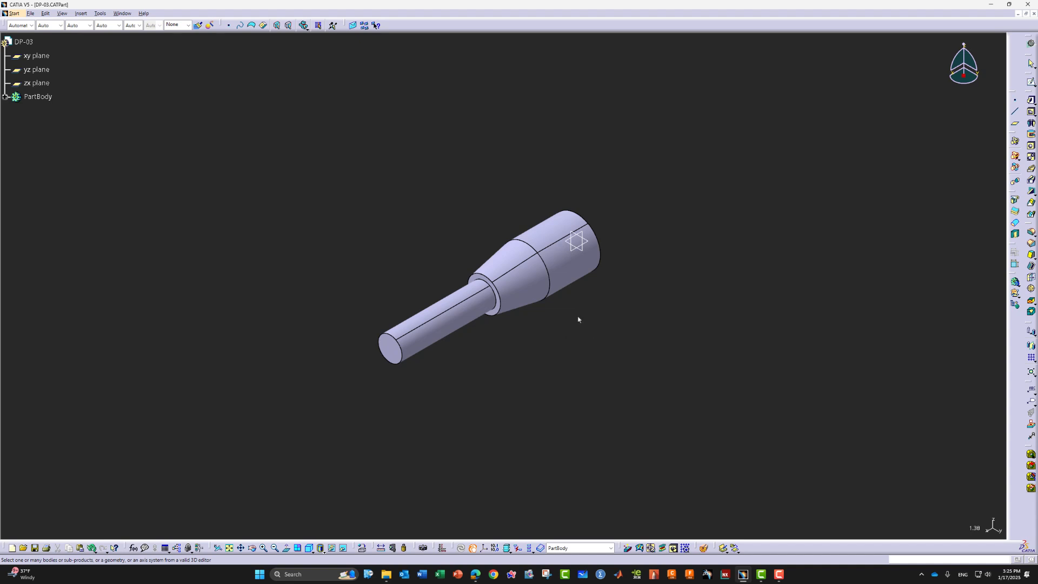
pyautogui.click(412, 350)
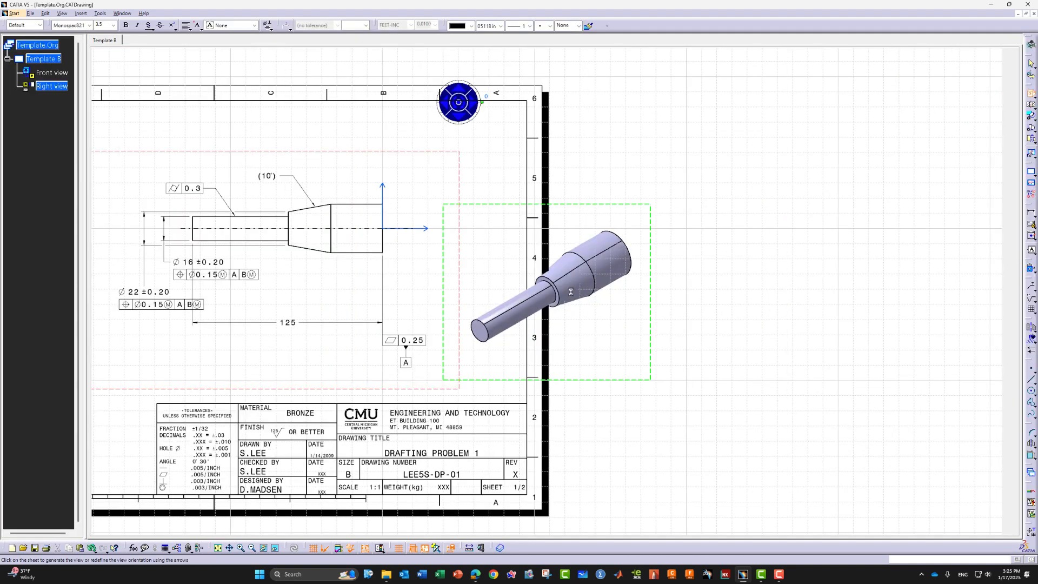
pyautogui.click(690, 327)
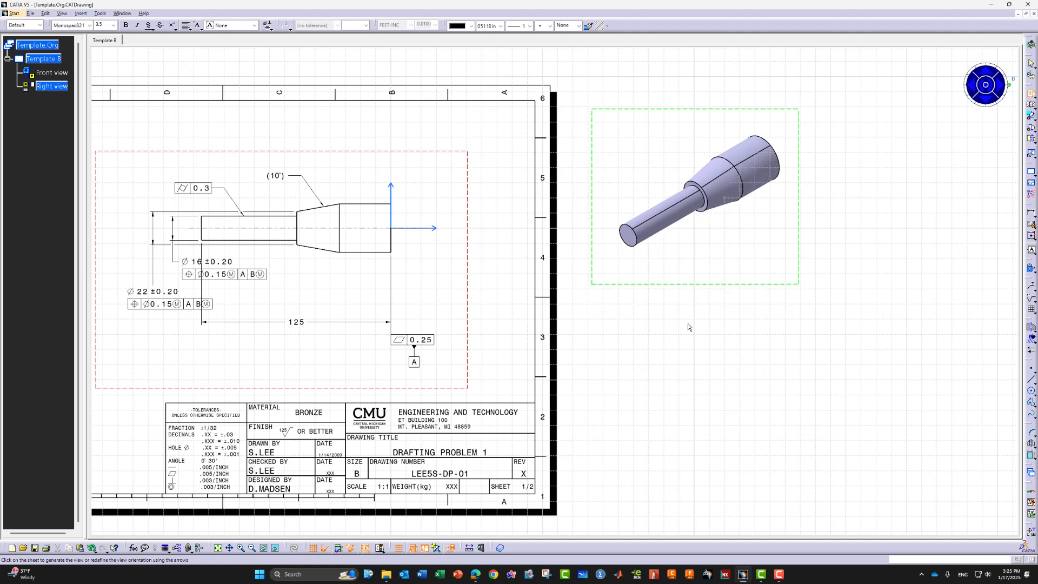
pyautogui.click(752, 266)
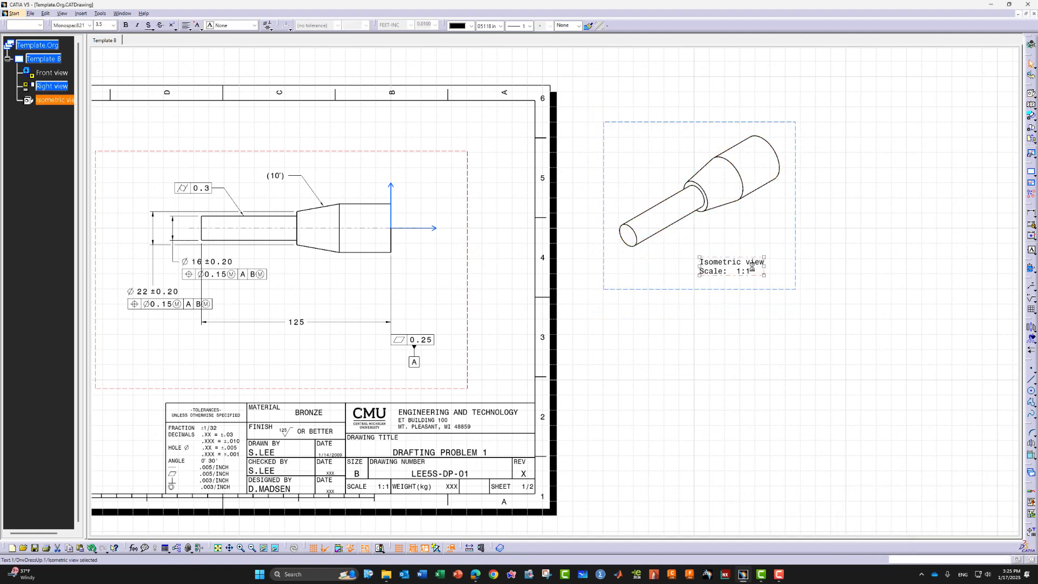
pyautogui.press('Delete')
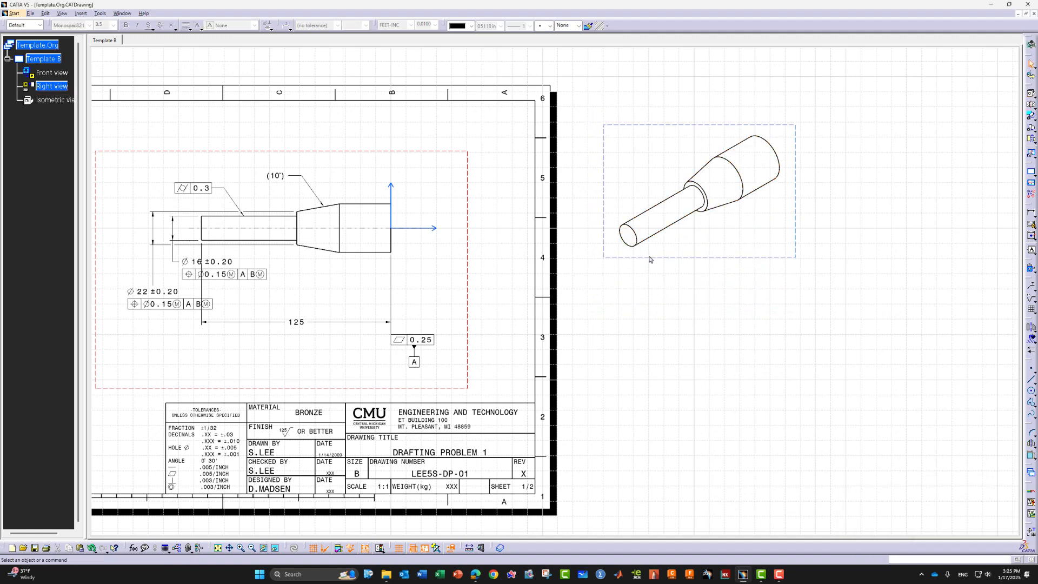
# Set the isometric view's scale to 1:2 in its properties
pyautogui.rightClick(654, 261)
pyautogui.click(673, 298)
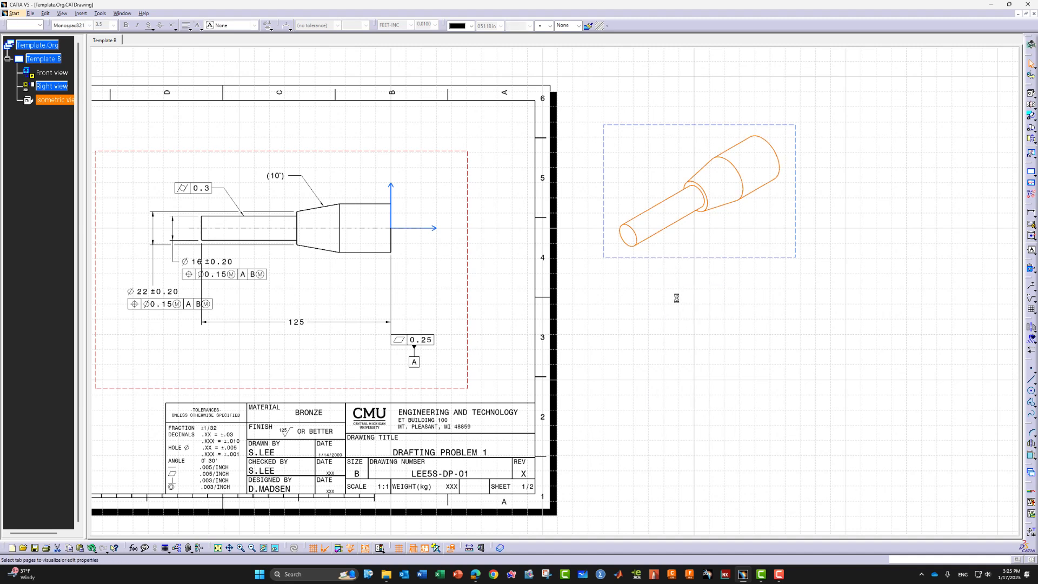
pyautogui.click(700, 244)
pyautogui.press('BackSpace')
pyautogui.write('2')
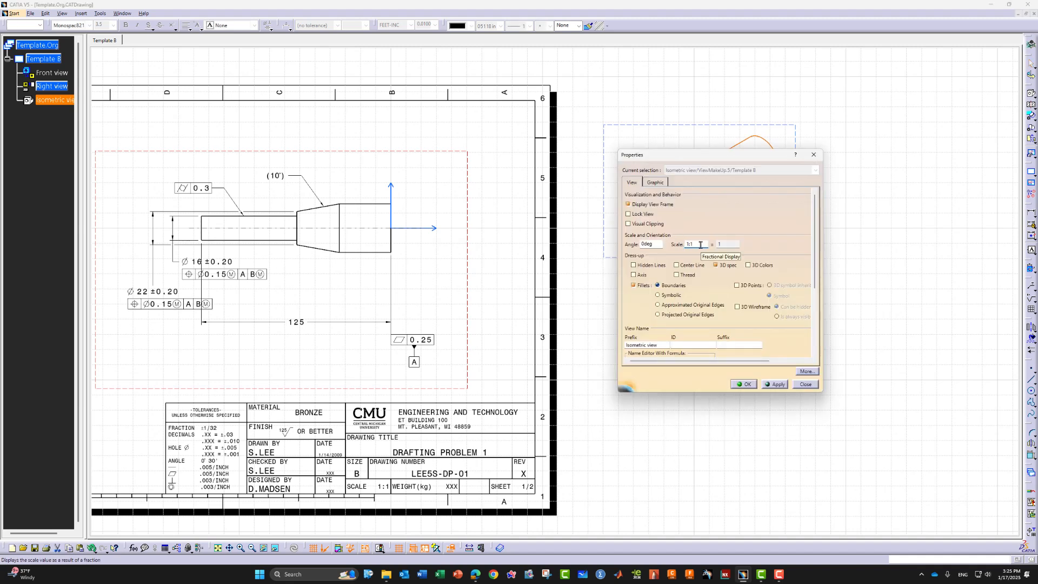
pyautogui.click(745, 384)
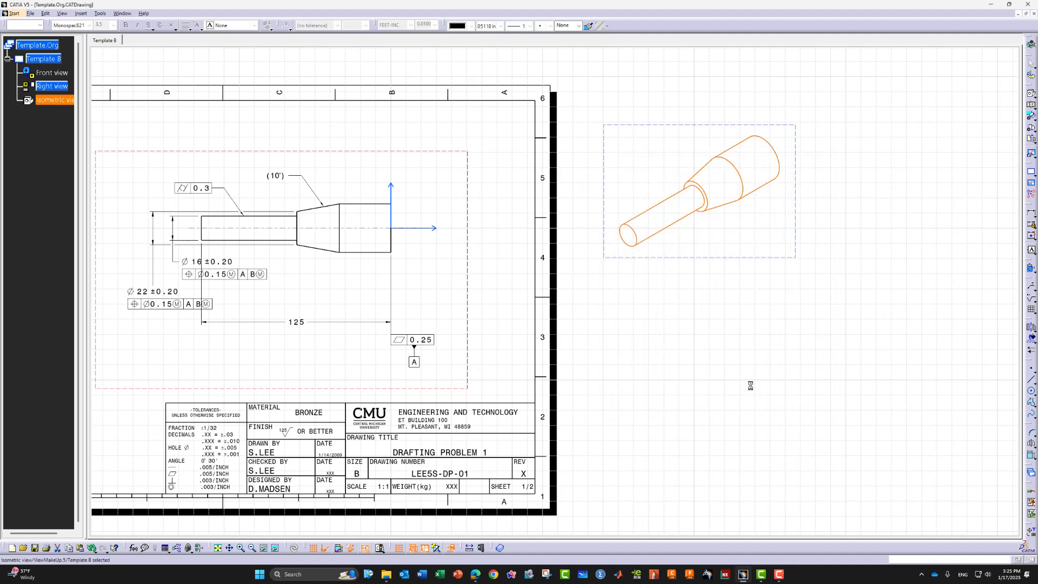
# Switch the isometric view's generation mode to Raster
pyautogui.rightClick(731, 231)
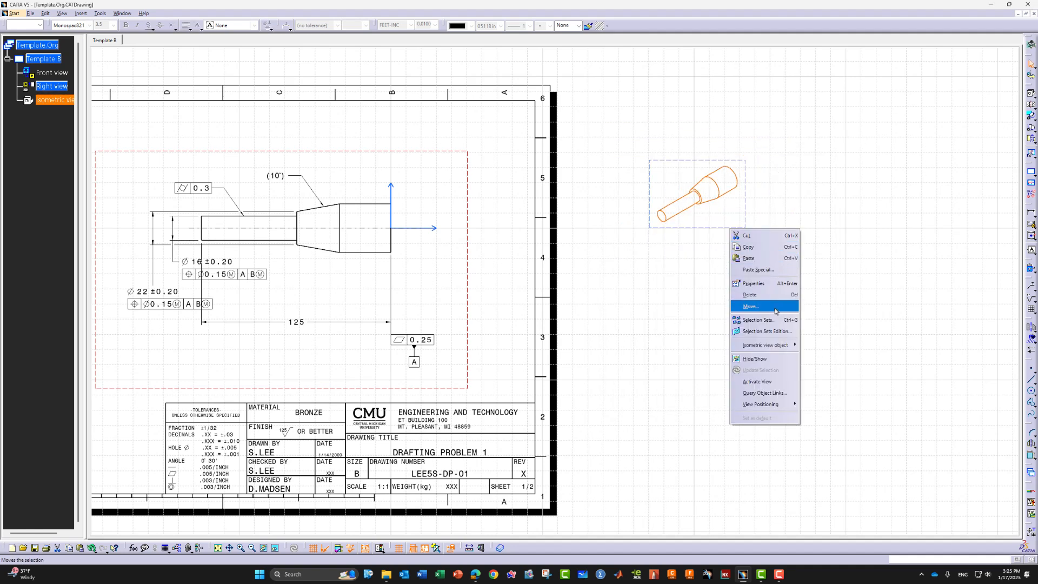
pyautogui.click(783, 283)
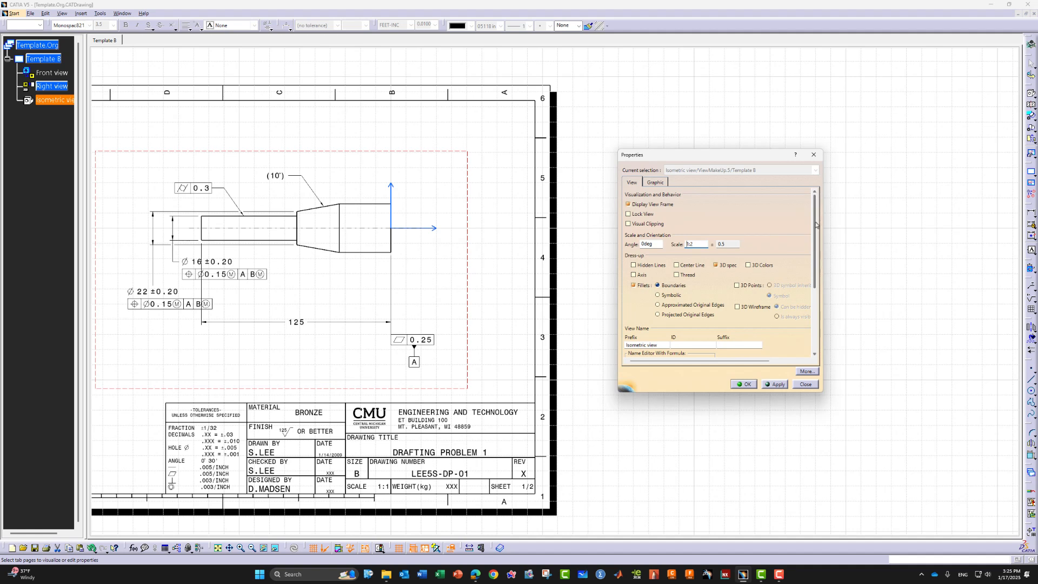
pyautogui.moveTo(816, 224); pyautogui.dragTo(813, 303)
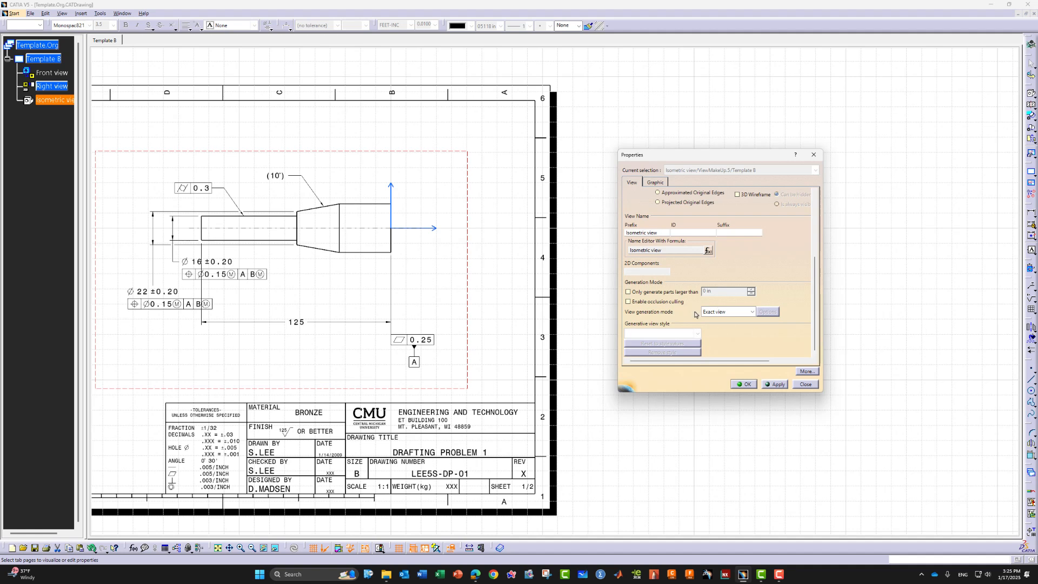
pyautogui.click(752, 312)
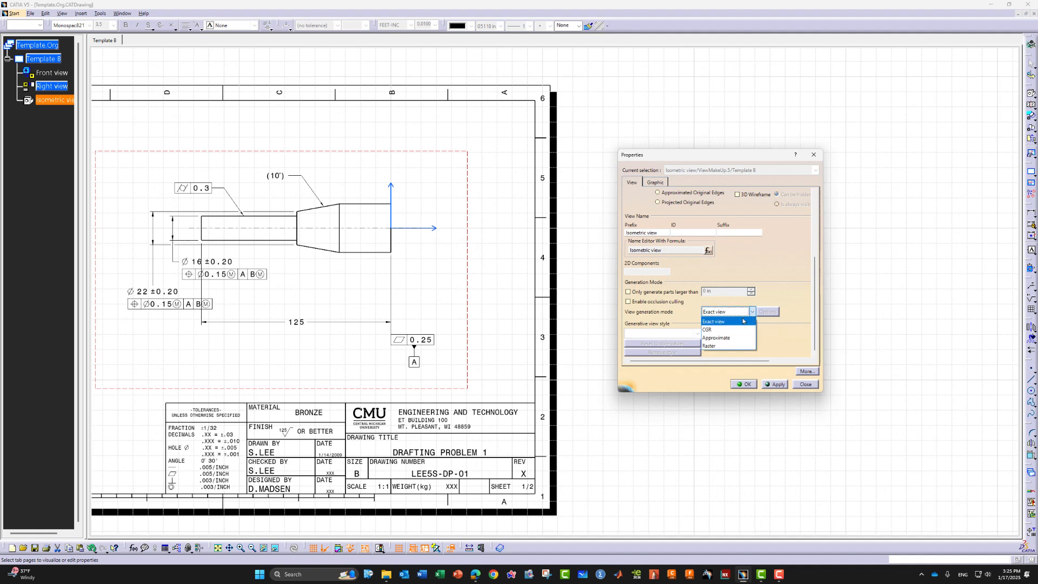
pyautogui.click(716, 346)
# Set raster options to Shading with edges, High quality for visu and print, and apply
pyautogui.click(772, 315)
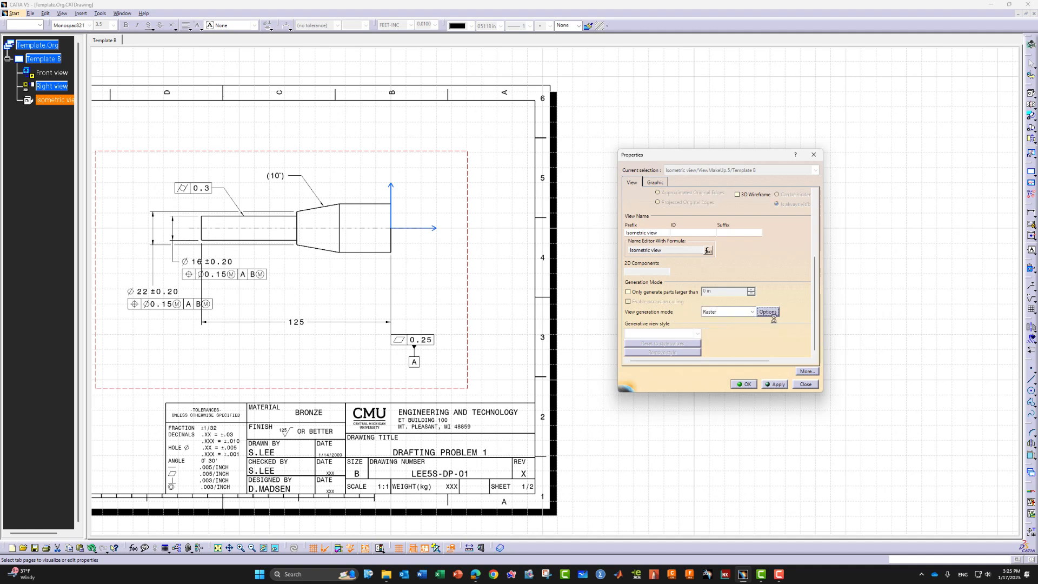
pyautogui.moveTo(924, 444); pyautogui.dragTo(893, 316)
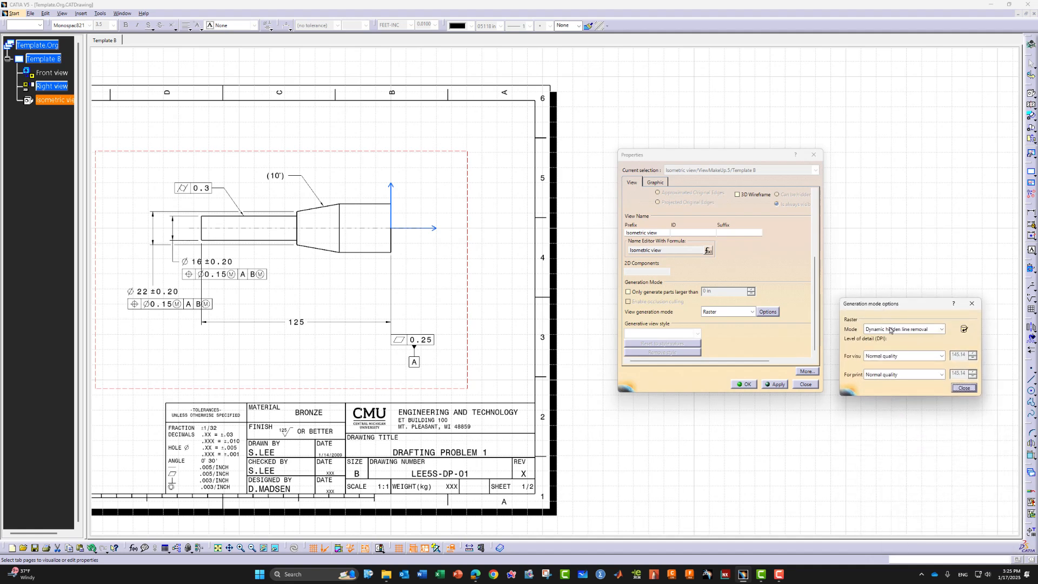
pyautogui.click(891, 331)
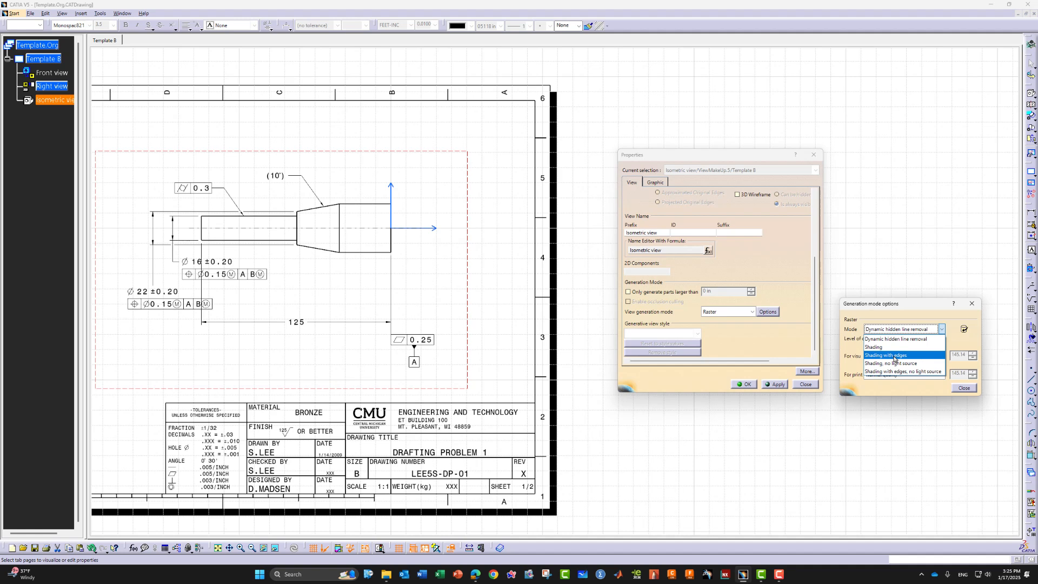
pyautogui.click(894, 356)
pyautogui.click(892, 357)
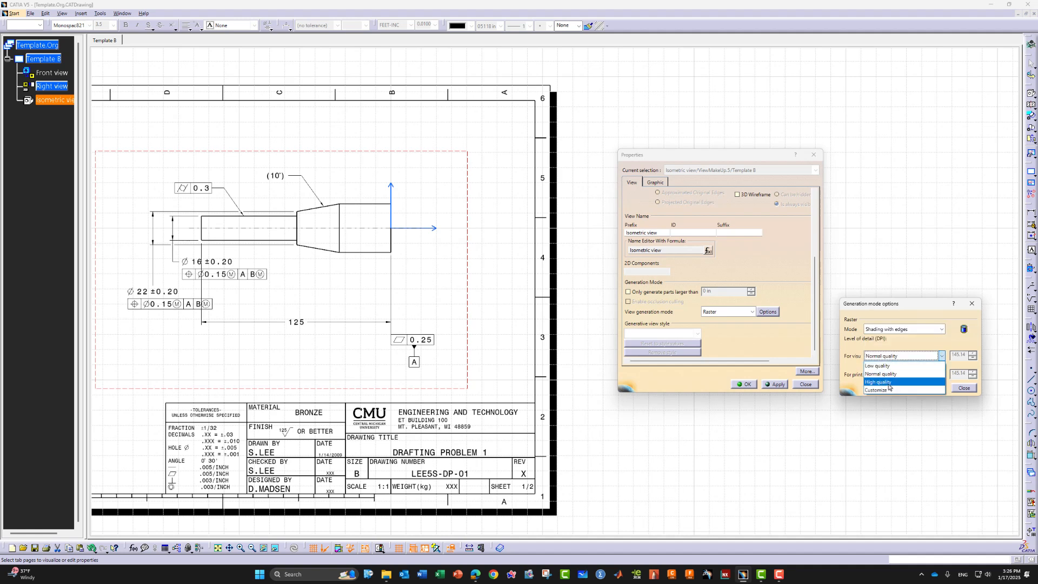
pyautogui.click(890, 381)
pyautogui.click(896, 375)
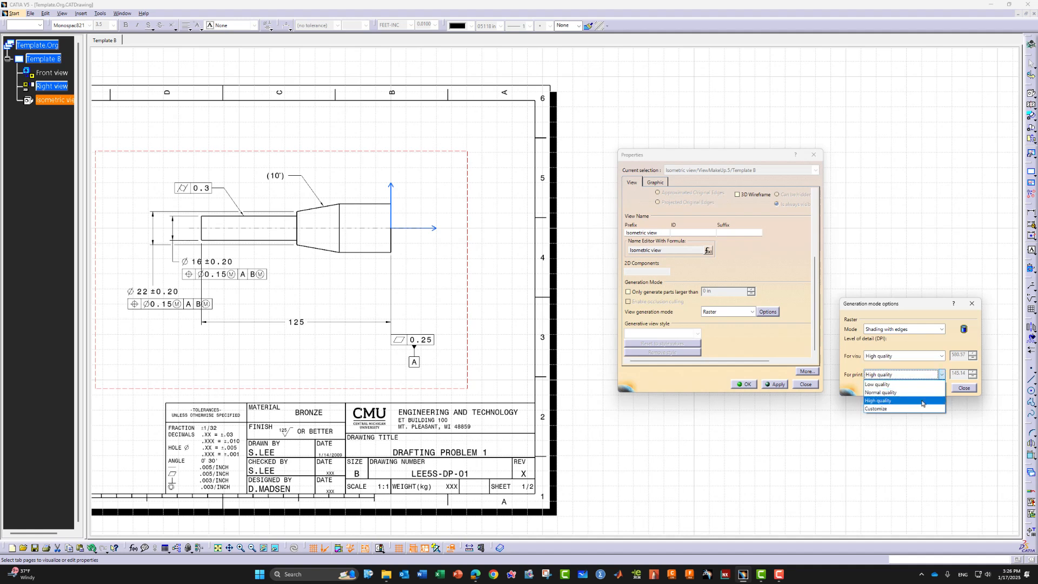
pyautogui.click(888, 400)
pyautogui.click(963, 388)
pyautogui.click(748, 385)
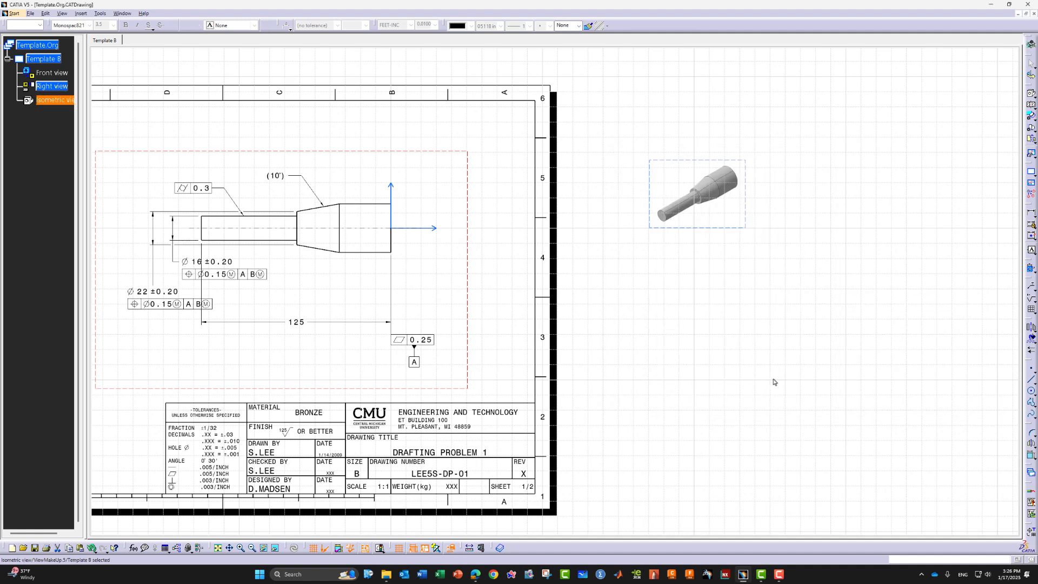
# Move the shaded isometric view into the sheet's upper-right corner and fit the whole sheet in view
pyautogui.moveTo(694, 160); pyautogui.dragTo(479, 107)
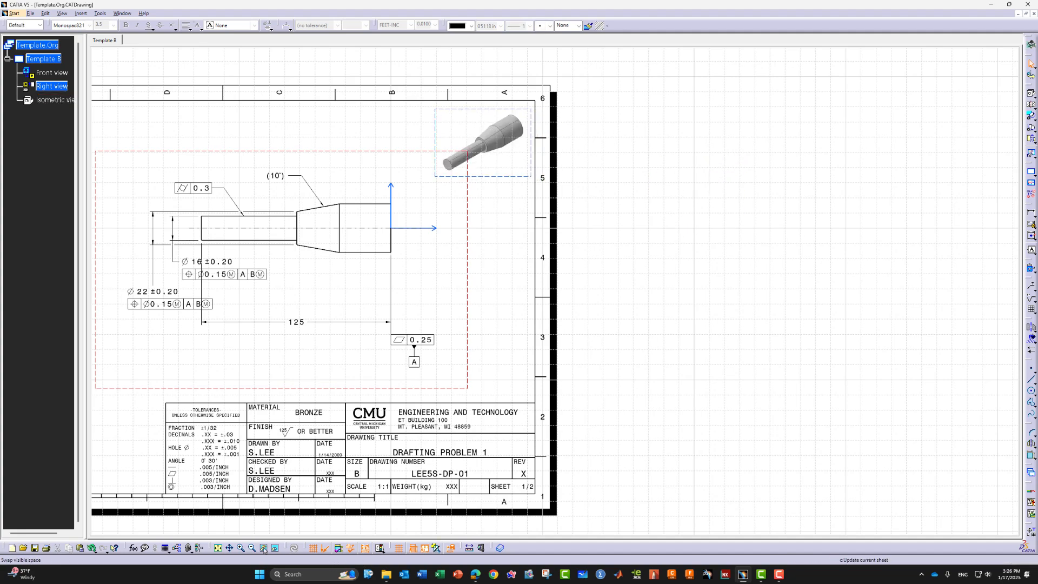
pyautogui.click(218, 547)
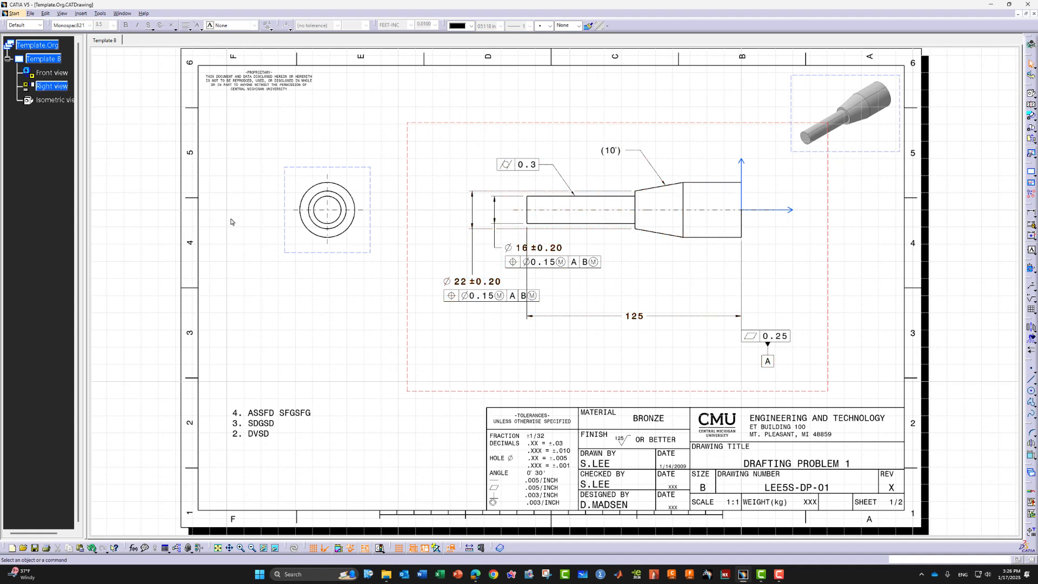
pyautogui.click(53, 61)
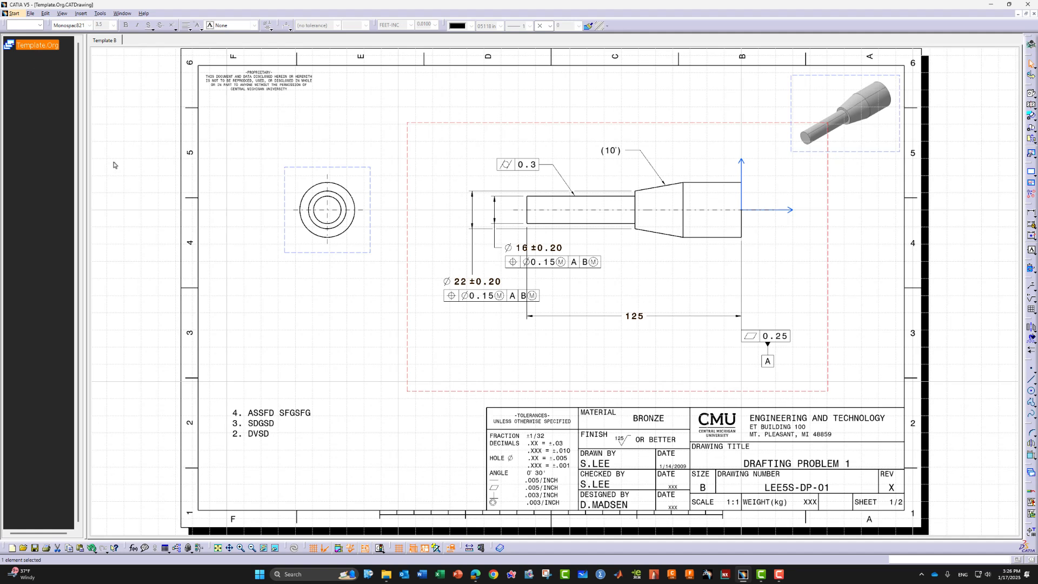
pyautogui.click(38, 46)
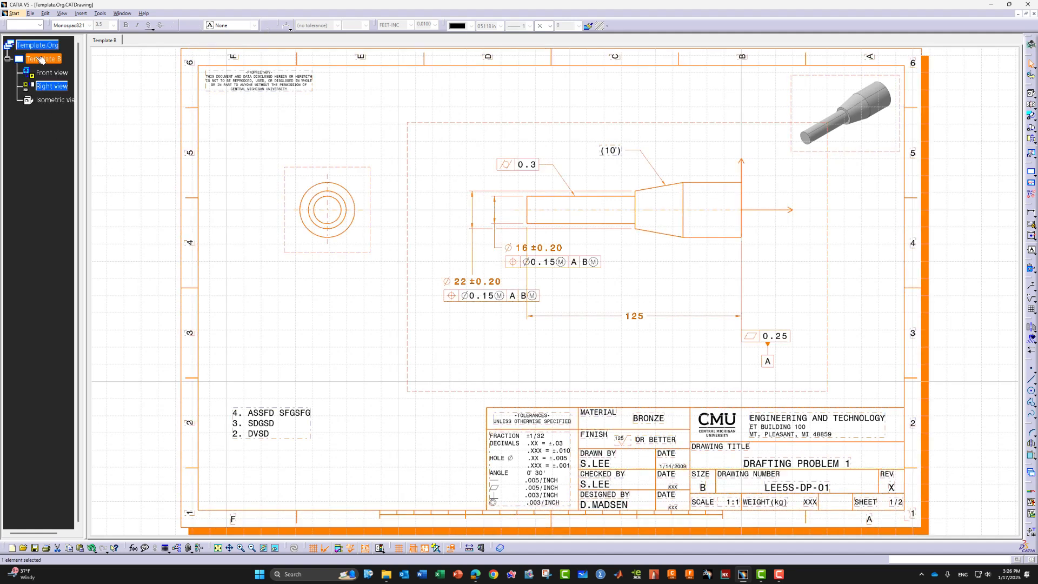
# Hide the dashed frames around all views with Display View Frame
pyautogui.click(173, 519)
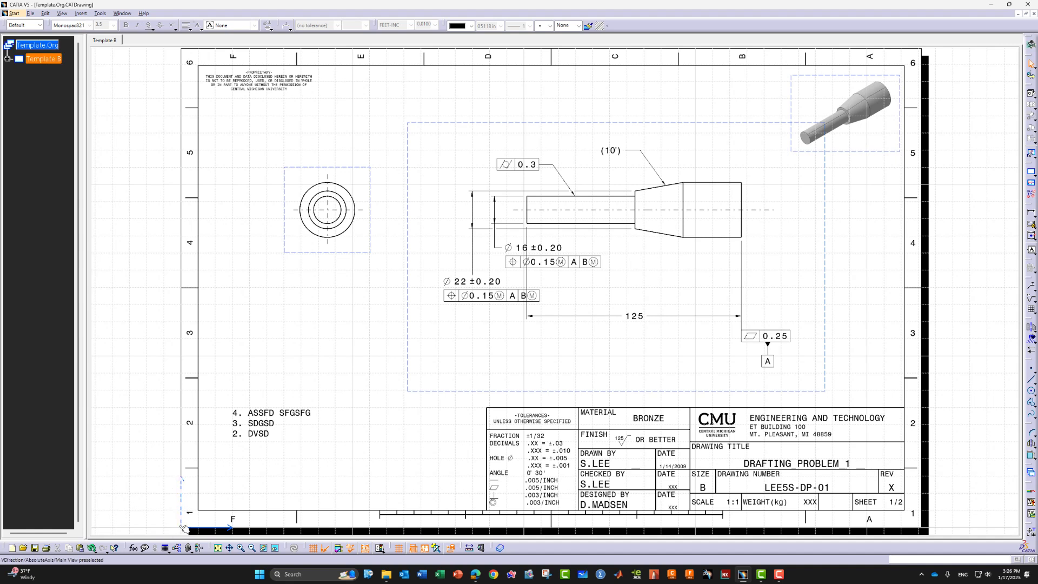
pyautogui.click(184, 529)
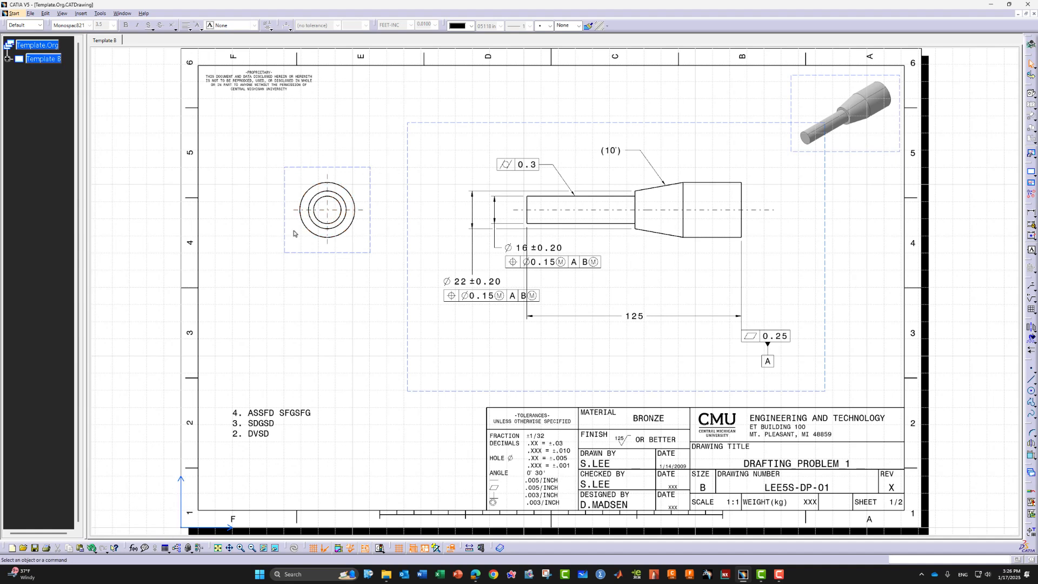
pyautogui.click(811, 82)
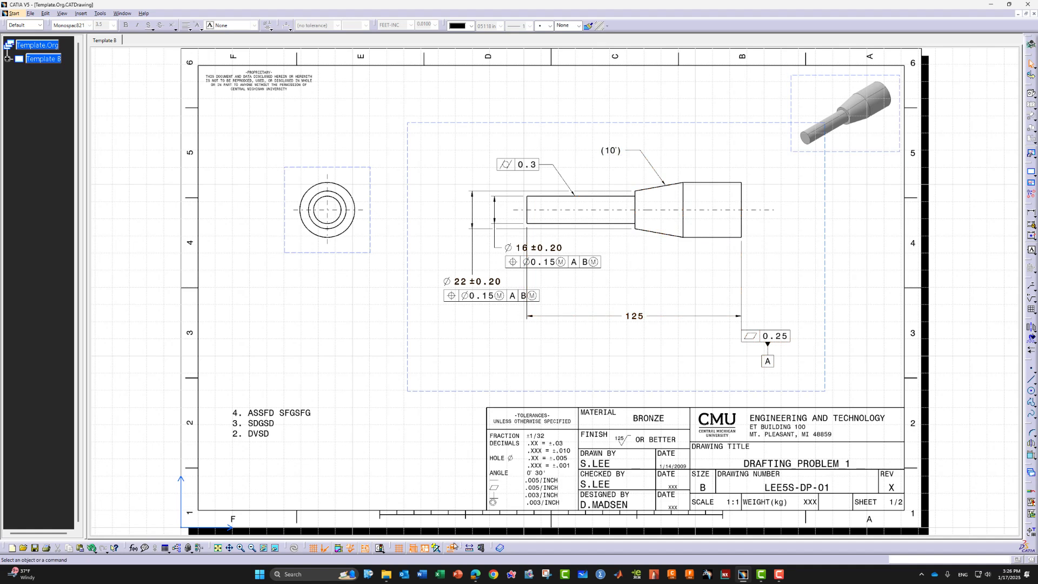
pyautogui.click(426, 548)
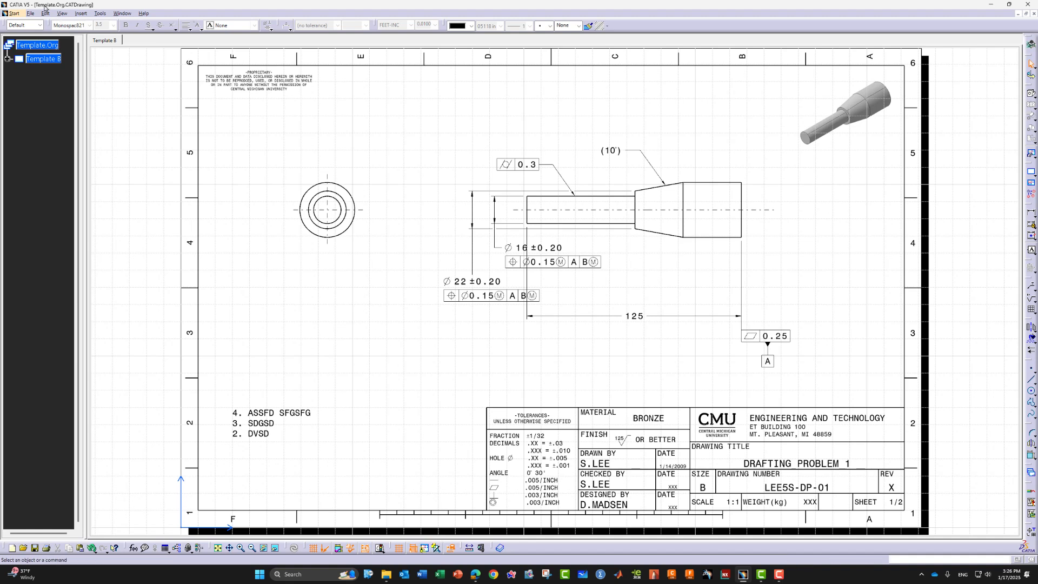
pyautogui.click(31, 14)
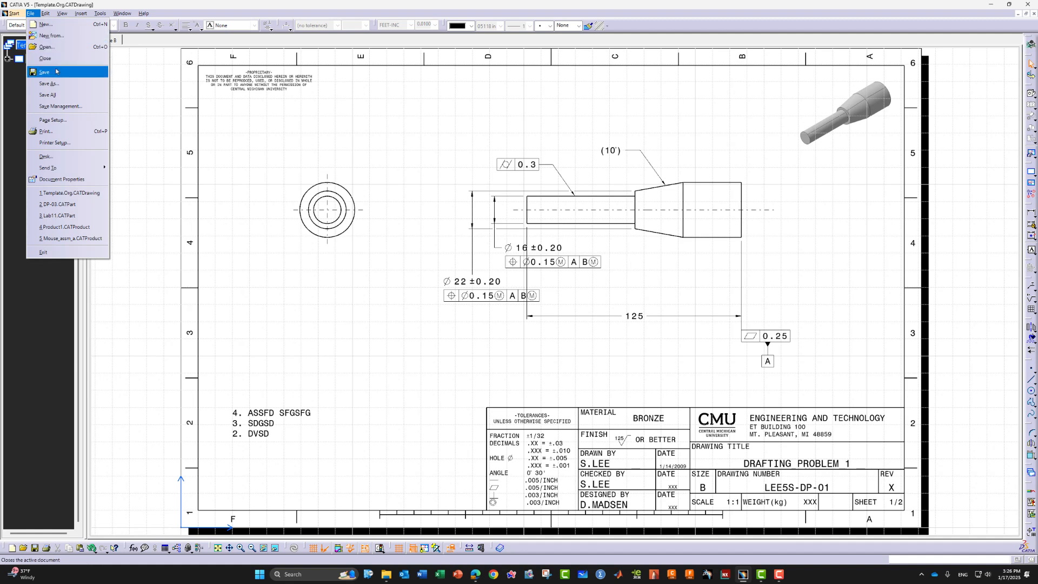
pyautogui.click(274, 158)
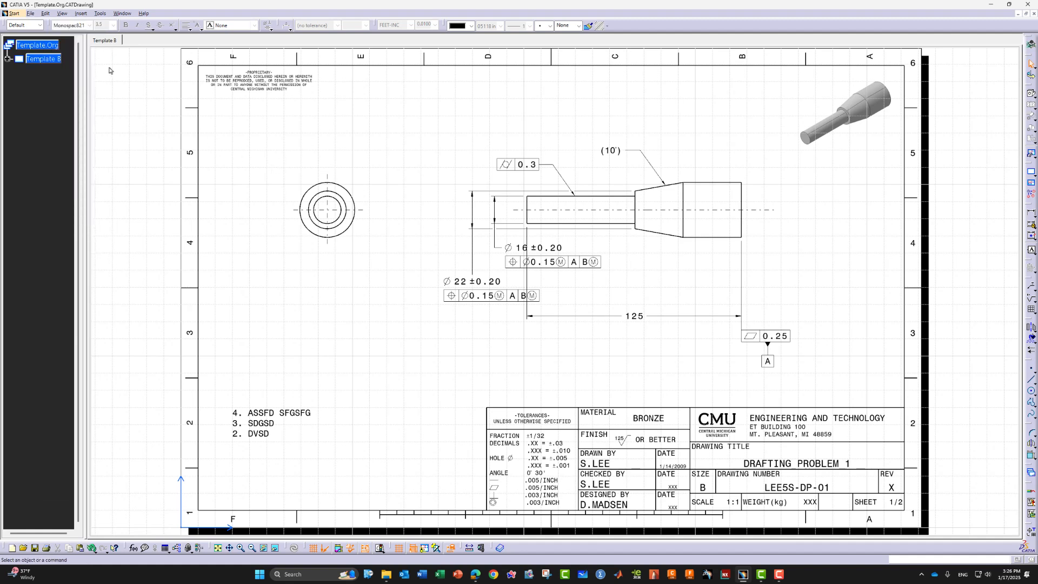
pyautogui.click(31, 13)
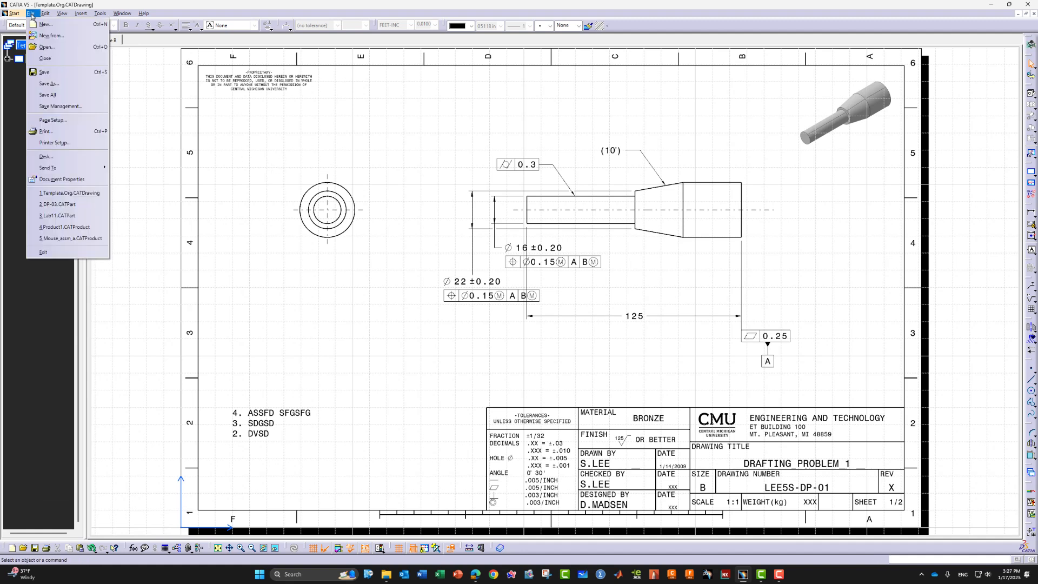
pyautogui.click(50, 83)
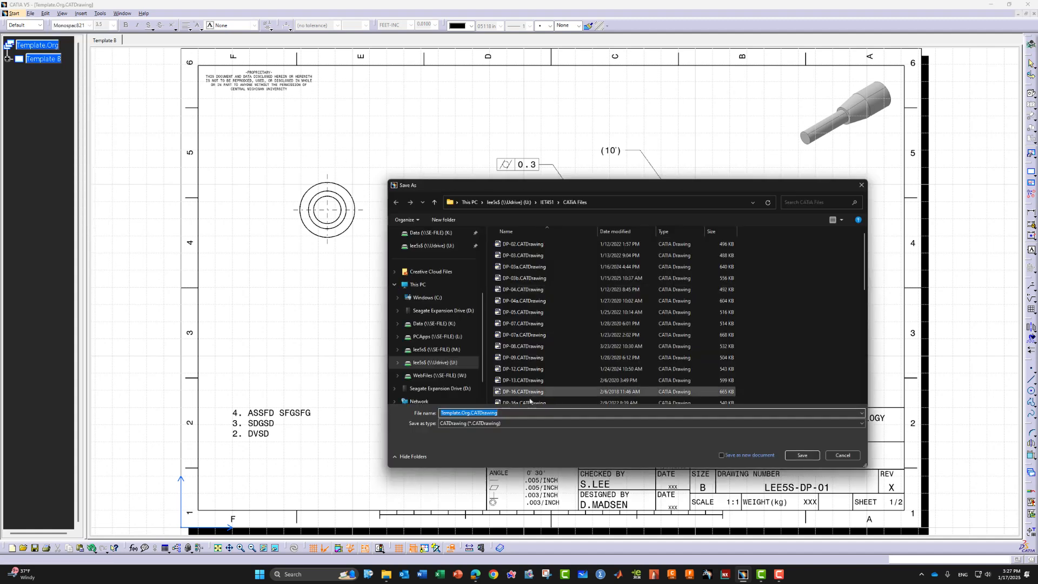
pyautogui.click(490, 423)
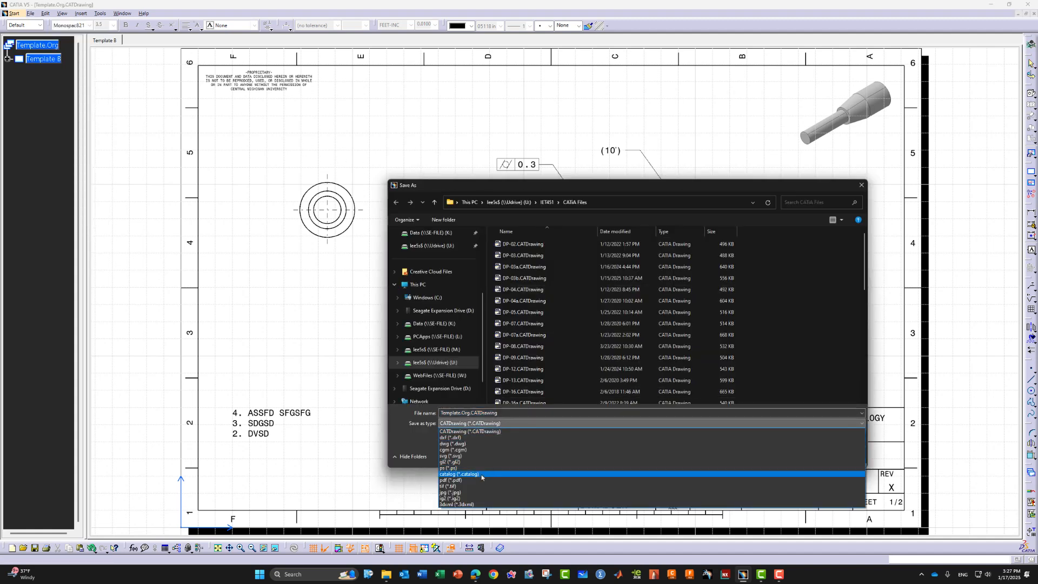
pyautogui.click(470, 431)
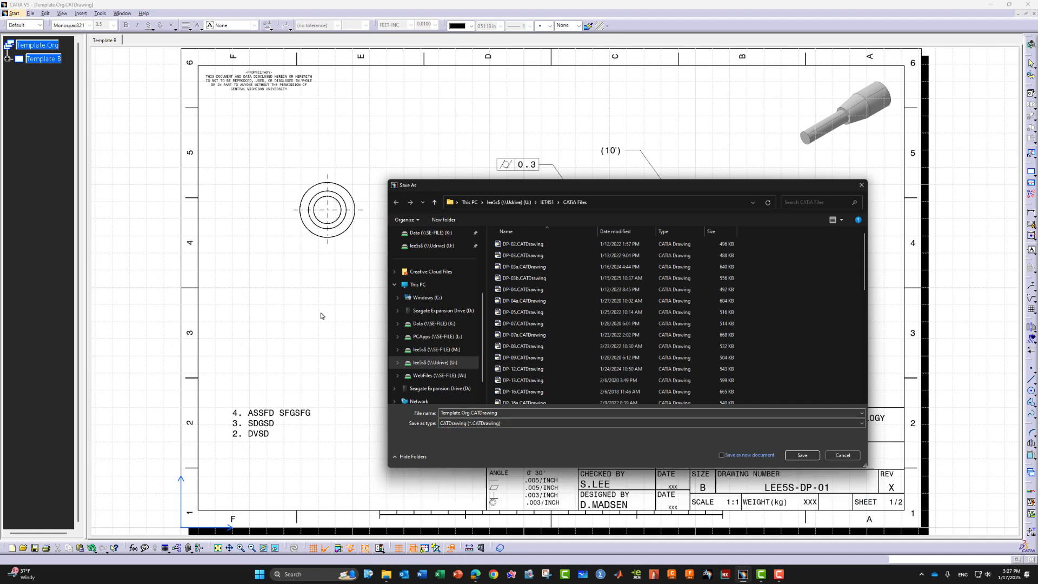
pyautogui.click(842, 455)
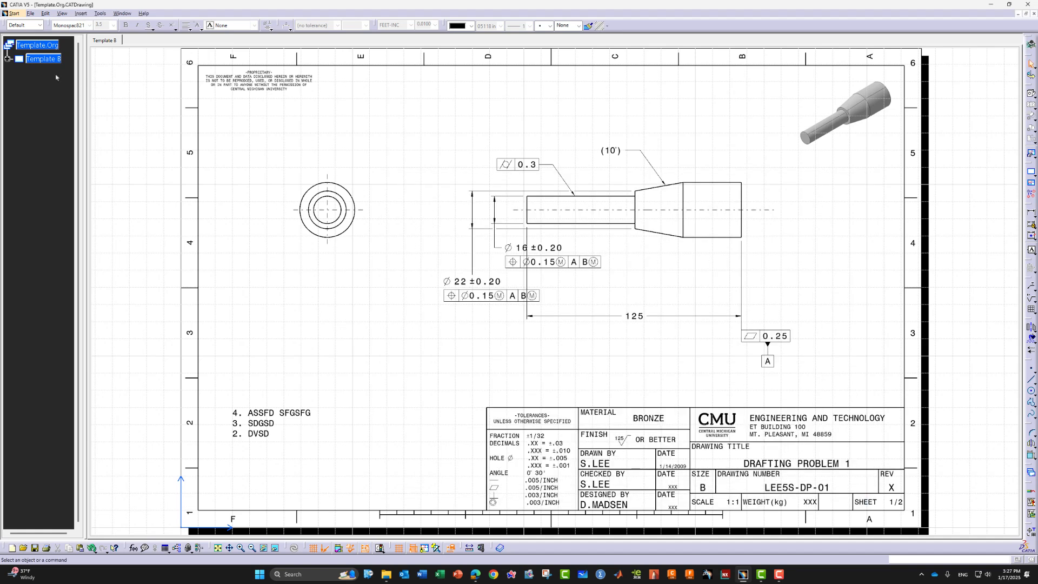